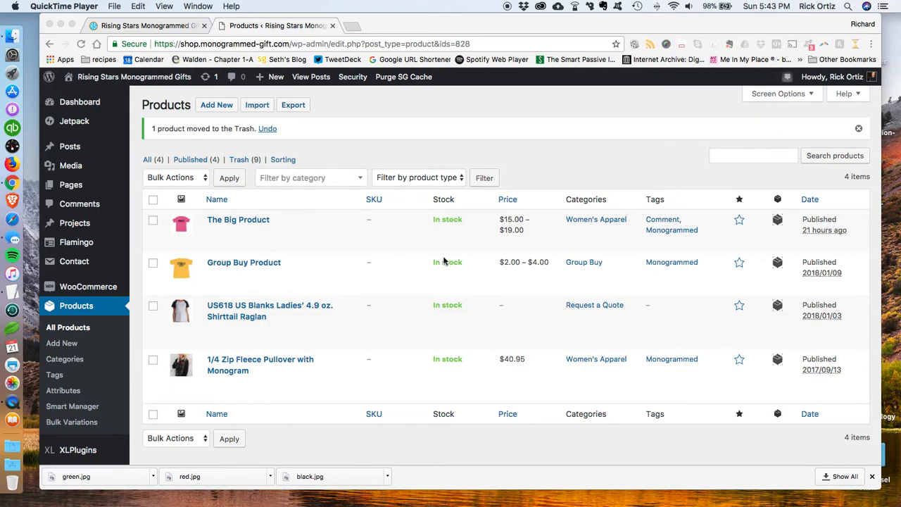
# Step: Open The Big Product page on the storefront and scroll to its option selectors
pyautogui.click(141, 25)
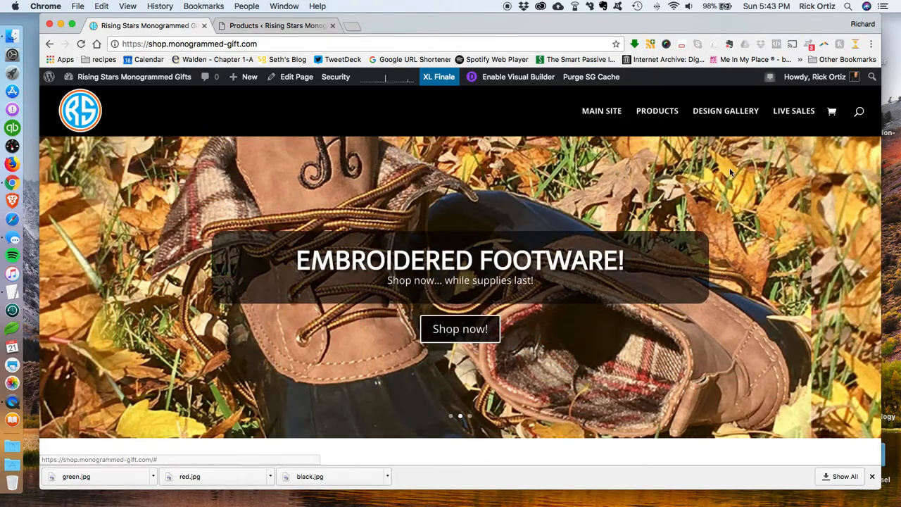
pyautogui.scroll(-15, 497, 242)
pyautogui.click(477, 273)
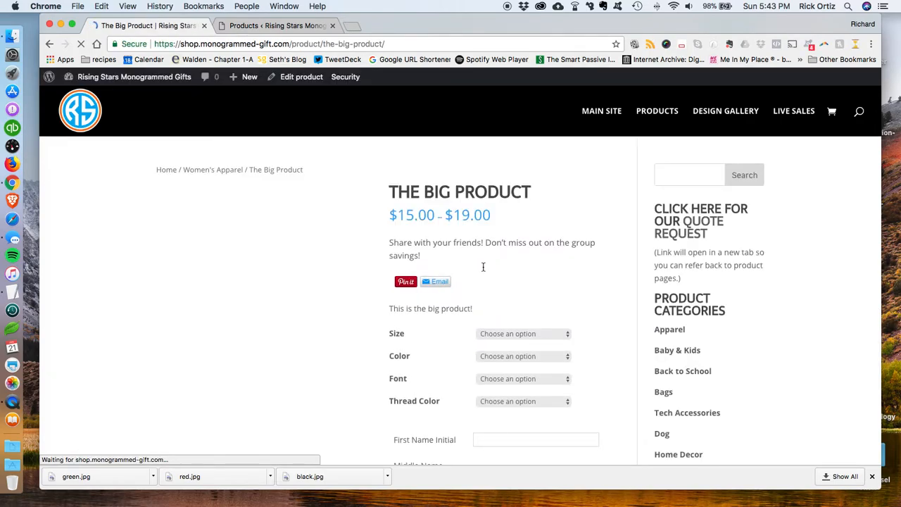
pyautogui.scroll(-5, 537, 252)
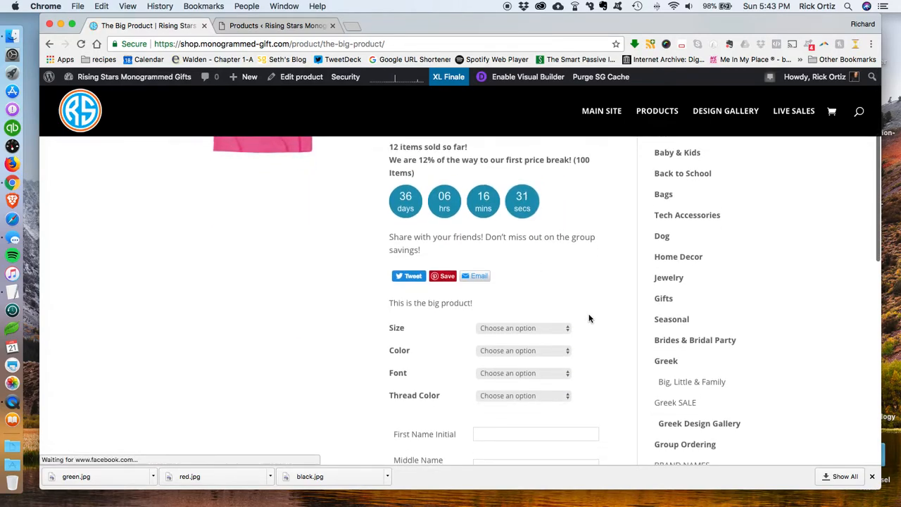
pyautogui.scroll(-2, 589, 310)
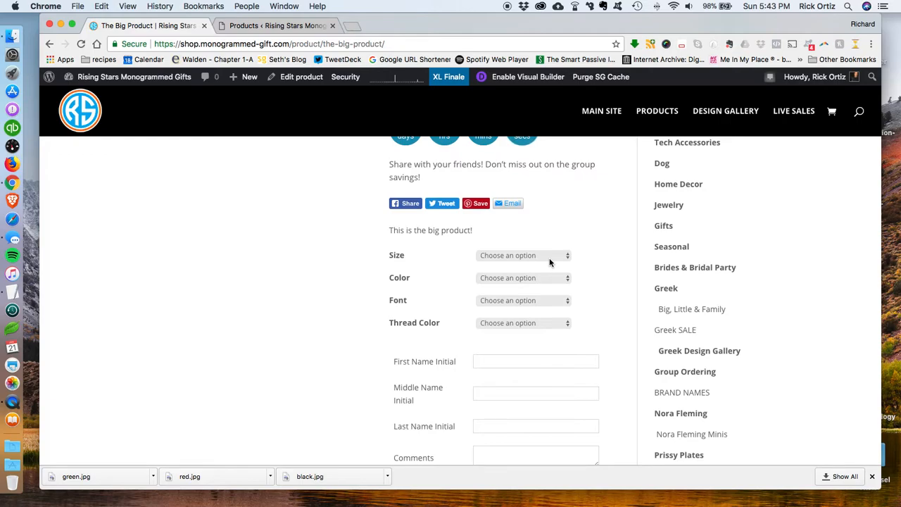
# Step: Open the Size, Color, Font and Thread Color dropdowns one by one to review their choices
pyautogui.click(550, 259)
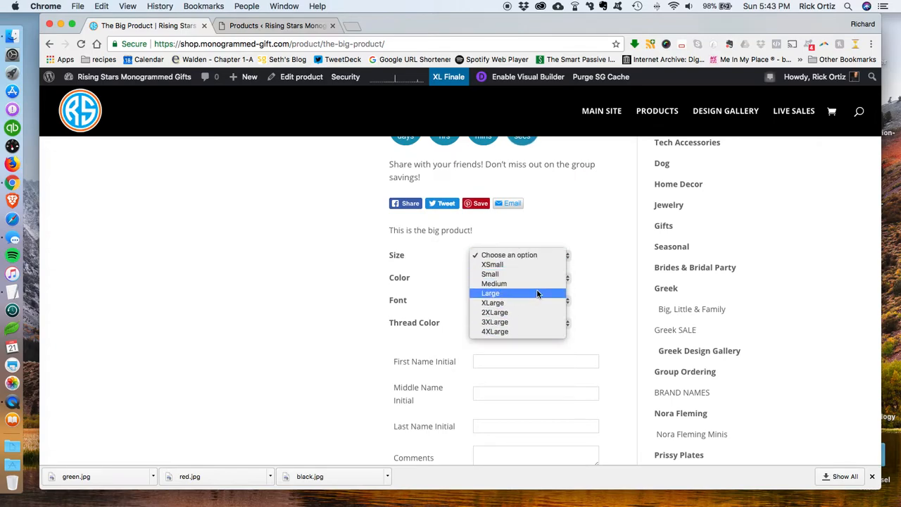
pyautogui.click(615, 256)
pyautogui.click(528, 278)
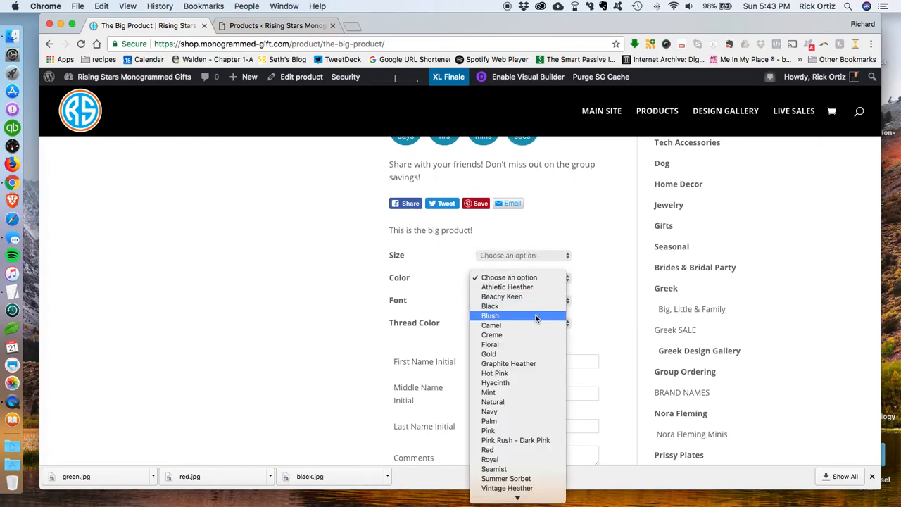
pyautogui.click(602, 295)
pyautogui.click(525, 300)
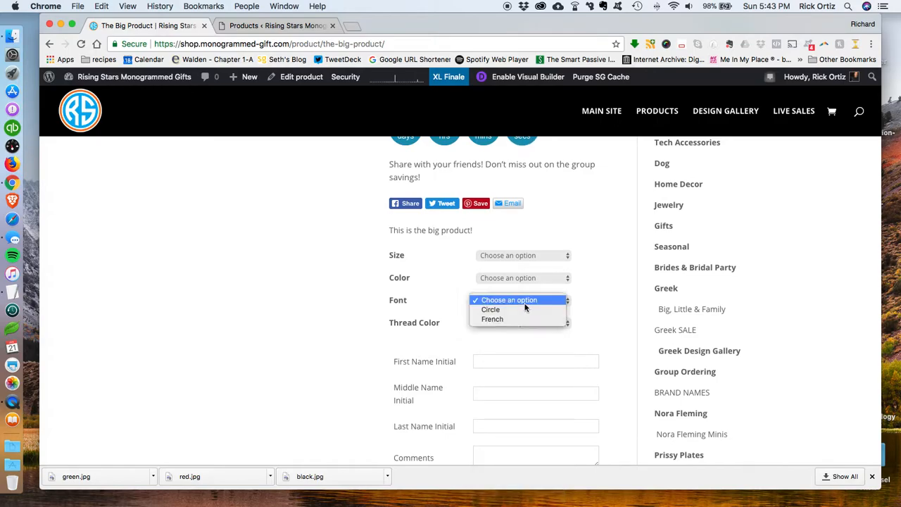
pyautogui.click(595, 309)
pyautogui.click(537, 323)
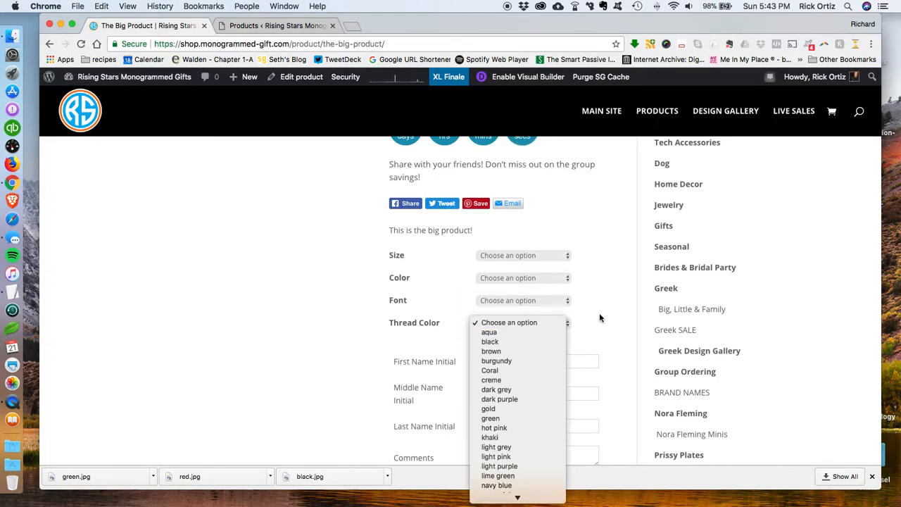
pyautogui.click(596, 315)
# Step: Reopen each of the product's Size, Color, Font and Thread Color lists to examine the options again
pyautogui.scroll(-3, 587, 343)
pyautogui.scroll(2, 608, 321)
pyautogui.scroll(-2, 565, 242)
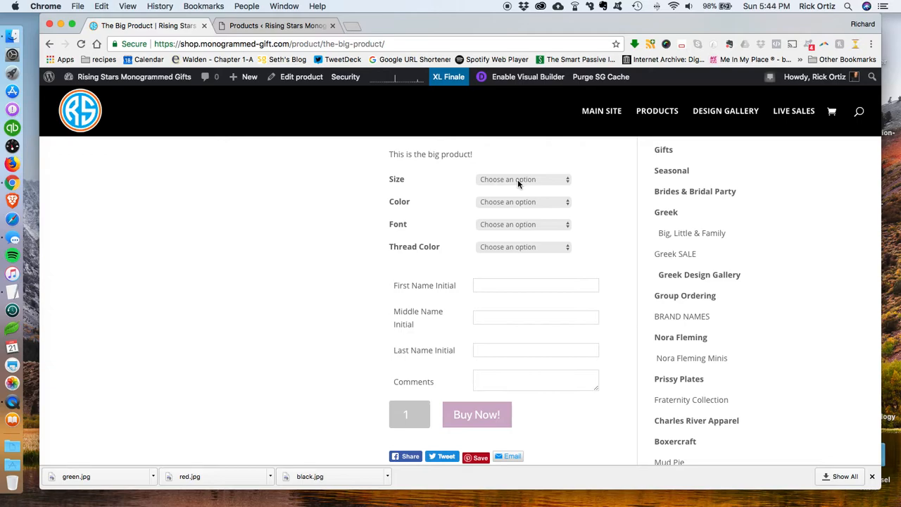
pyautogui.click(517, 179)
pyautogui.click(600, 184)
pyautogui.click(533, 203)
pyautogui.click(607, 214)
pyautogui.click(530, 225)
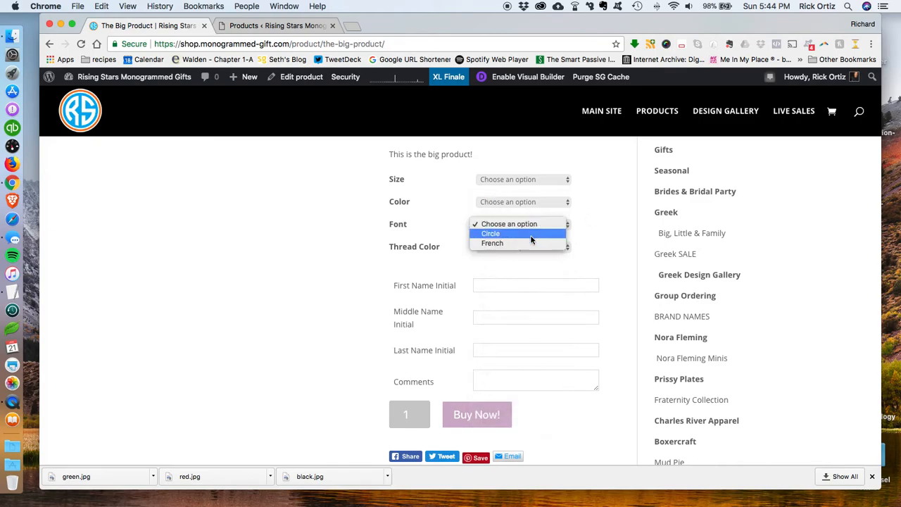
pyautogui.click(587, 226)
pyautogui.click(551, 246)
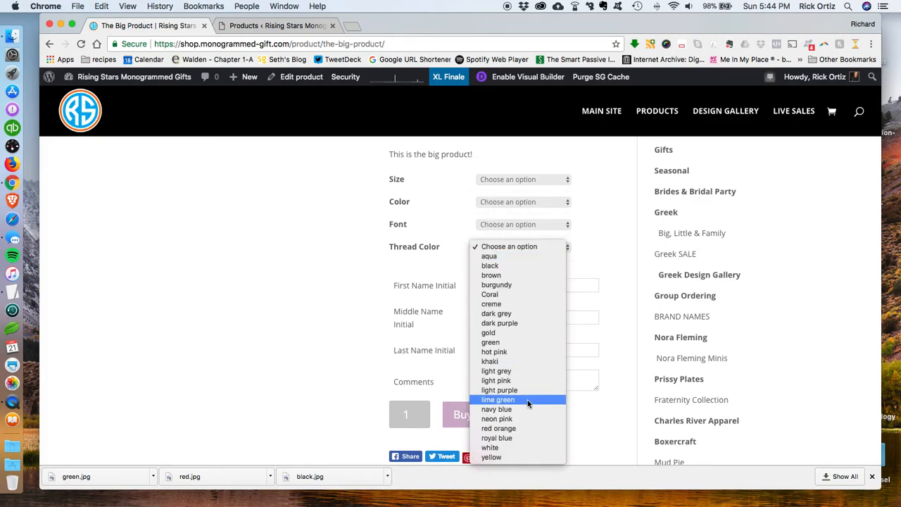
pyautogui.click(601, 262)
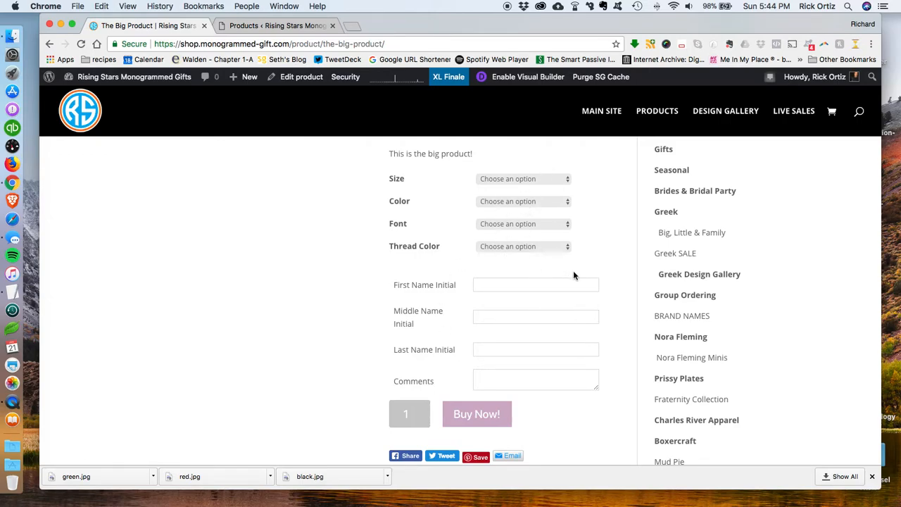
pyautogui.scroll(6, 573, 276)
pyautogui.scroll(3, 573, 275)
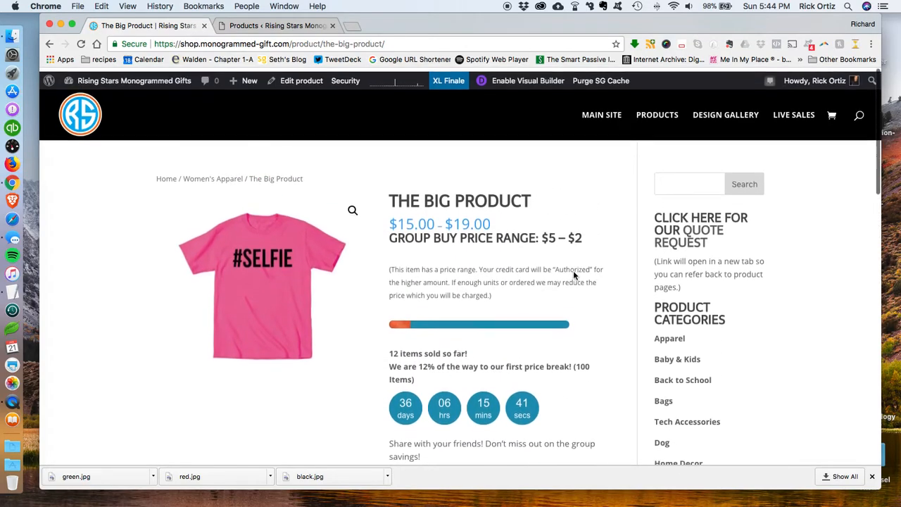
# Step: Start a new product in the admin and title it Demo Variable Product
pyautogui.click(284, 26)
pyautogui.moveTo(194, 89)
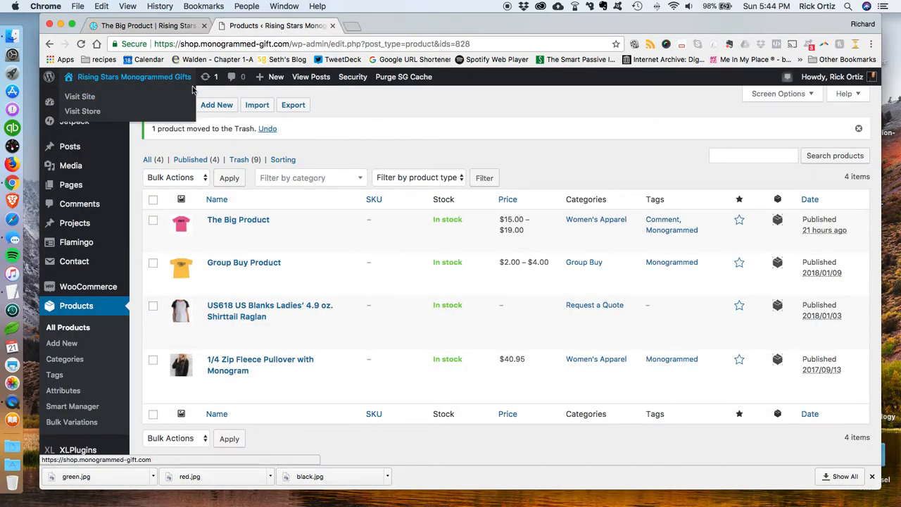
pyautogui.click(224, 106)
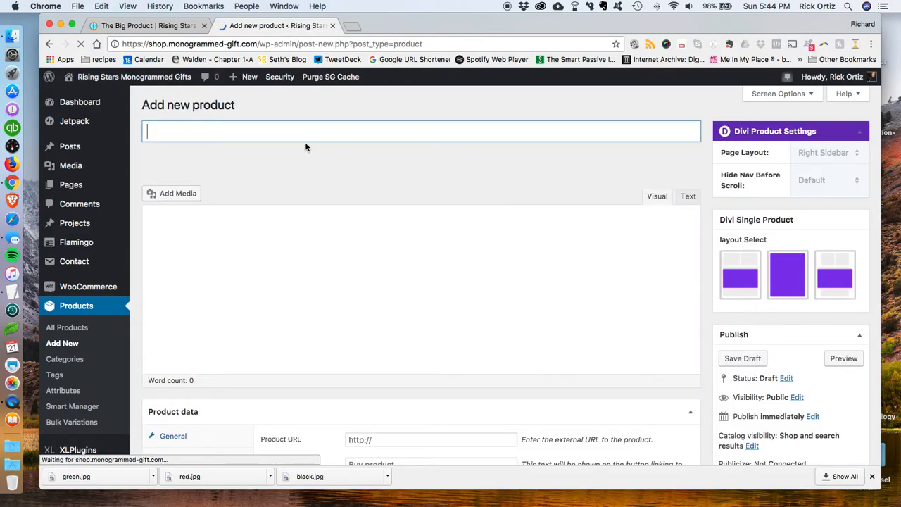
pyautogui.write('Demo V')
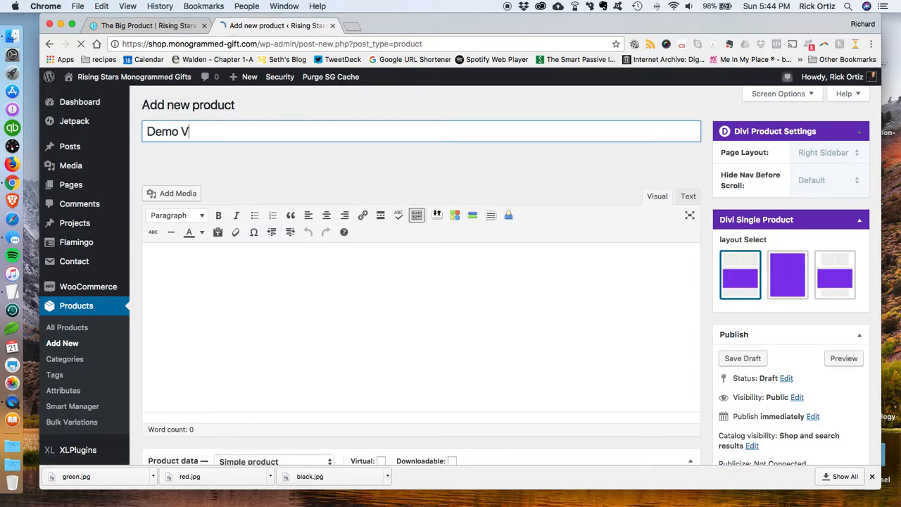
pyautogui.write('ariable Product')
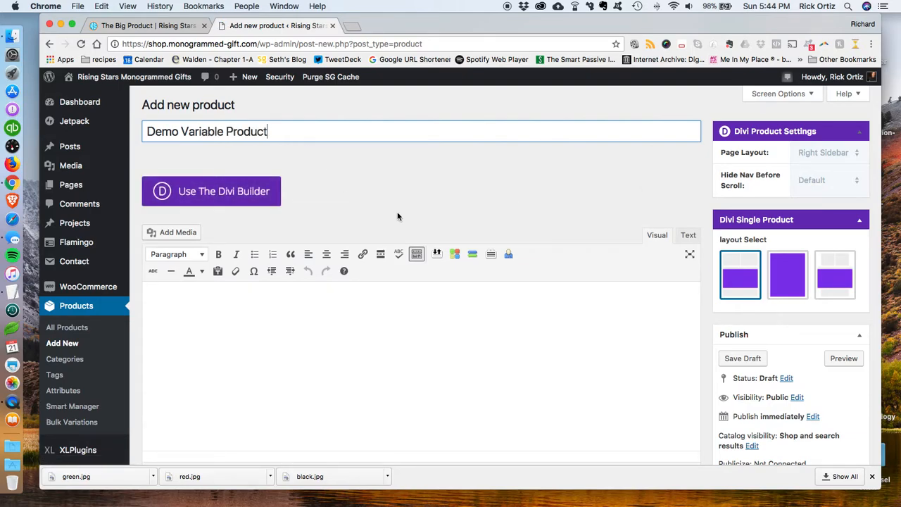
# Step: Expand the product short description and enter "This is a demo variable product."
pyautogui.scroll(-15, 539, 316)
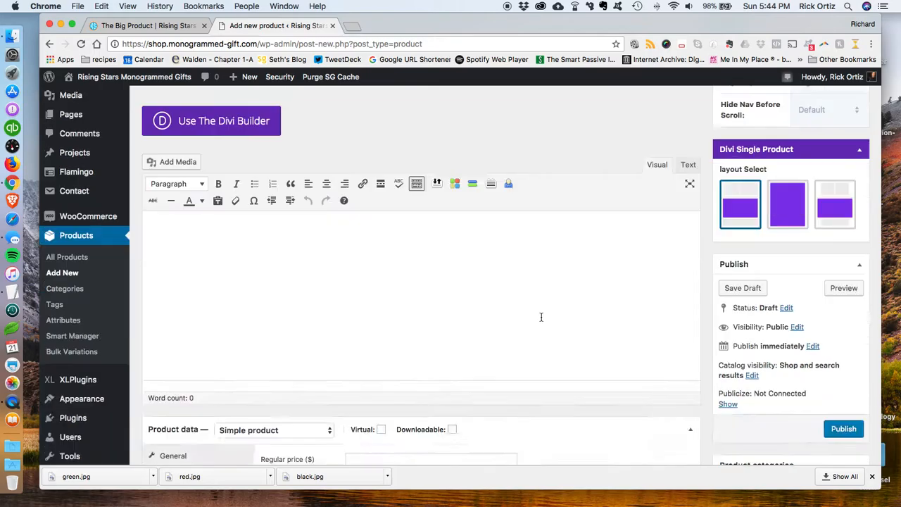
pyautogui.scroll(5, 430, 276)
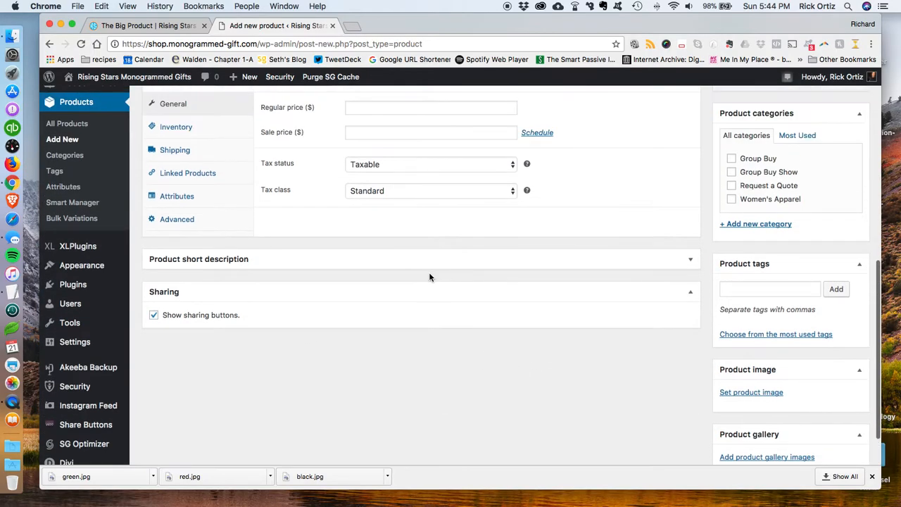
pyautogui.scroll(-4, 432, 281)
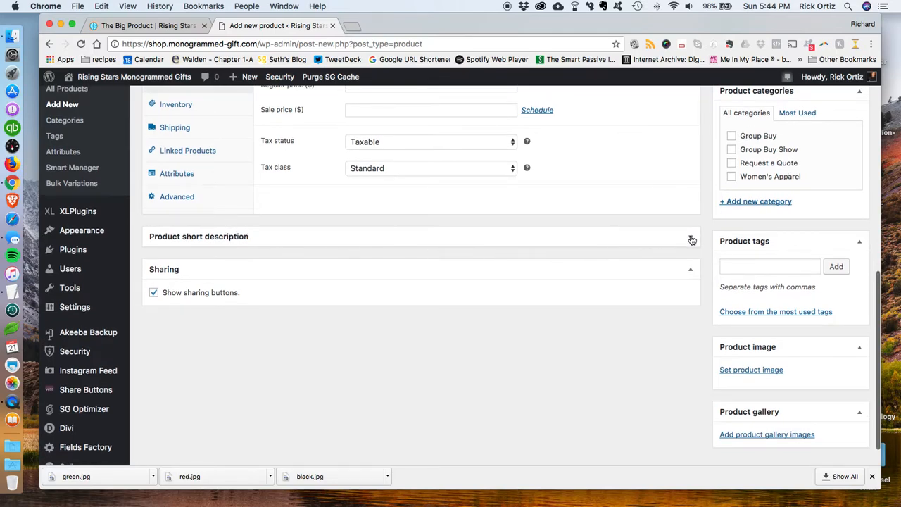
pyautogui.click(690, 237)
pyautogui.click(311, 339)
pyautogui.write('This is a demo variable product.')
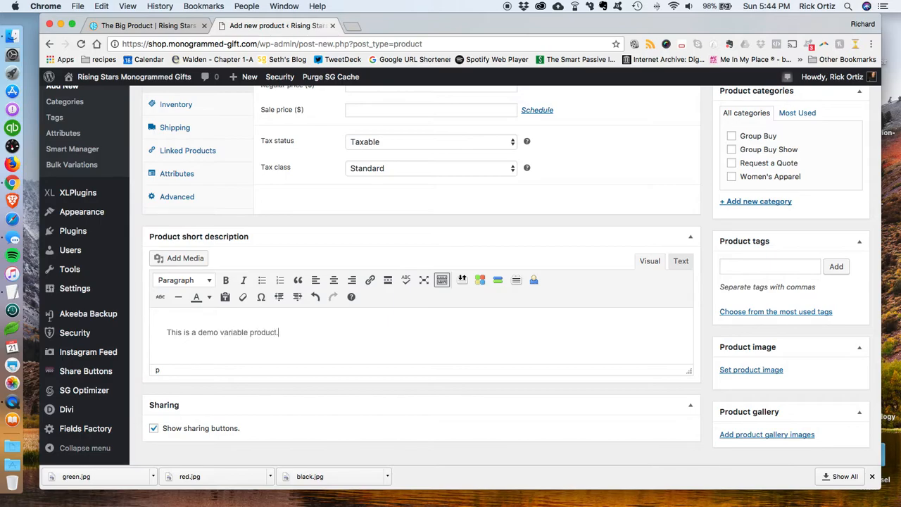
# Step: Assign the Women's Apparel category and set the product type to Variable product
pyautogui.scroll(3, 367, 324)
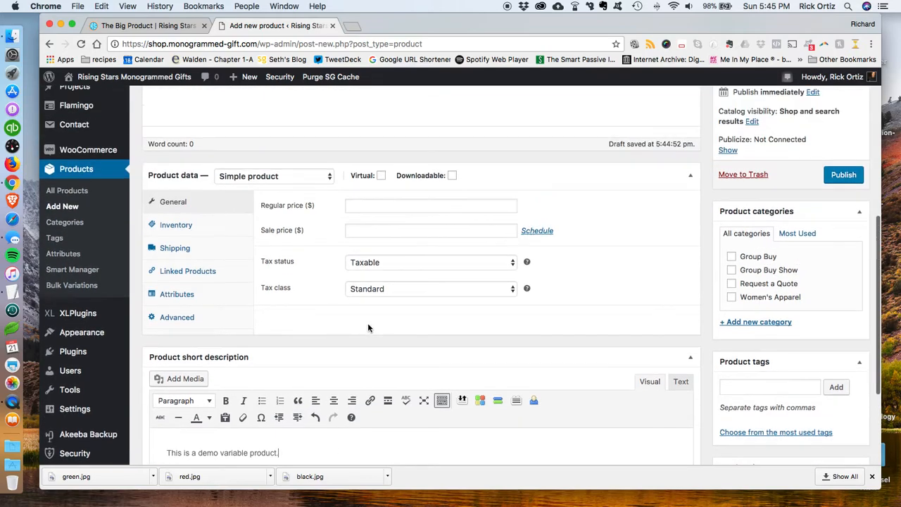
pyautogui.click(730, 298)
pyautogui.scroll(1, 679, 292)
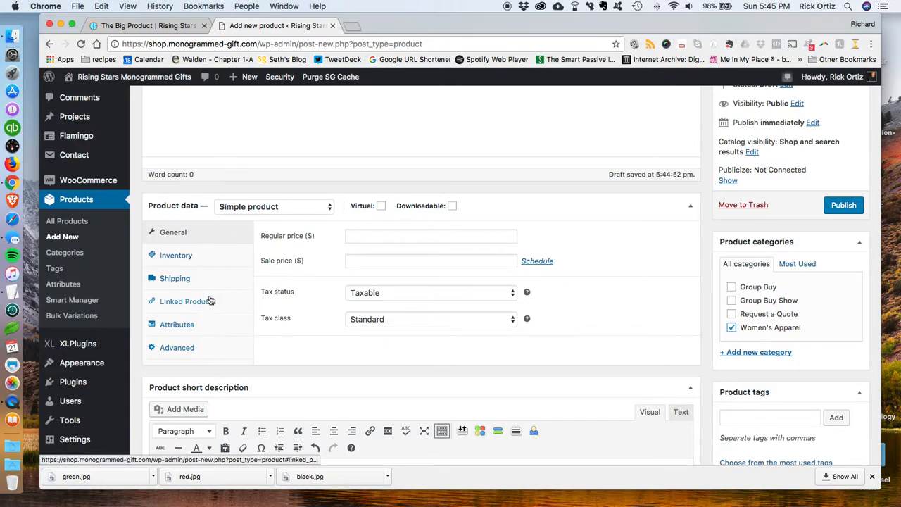
pyautogui.click(281, 207)
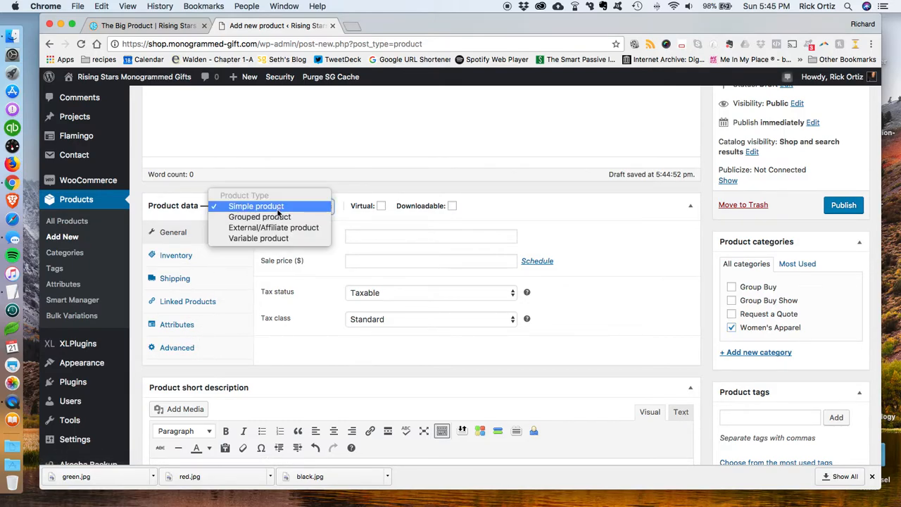
pyautogui.click(270, 237)
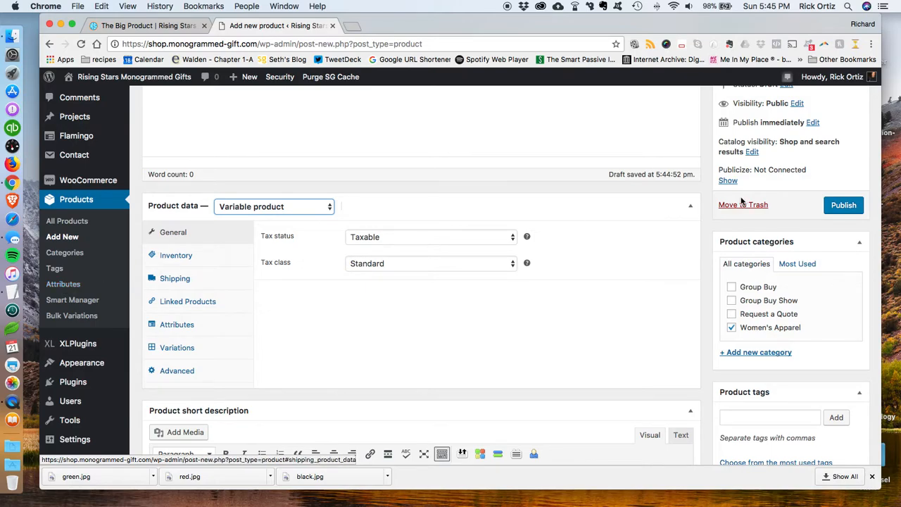
# Step: Publish the product
pyautogui.click(840, 204)
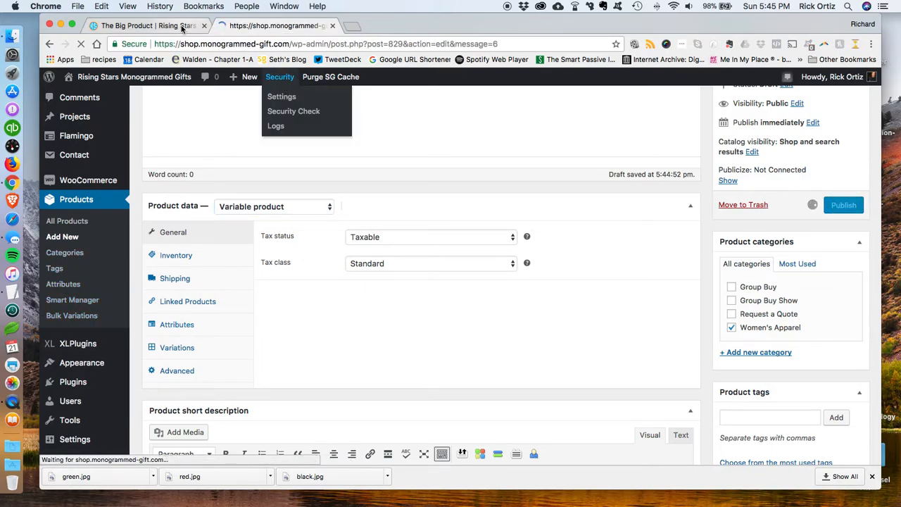
# Step: Check the Size options on The Big Product page and return to the product editor
pyautogui.press('super+1')
pyautogui.scroll(-8, 512, 370)
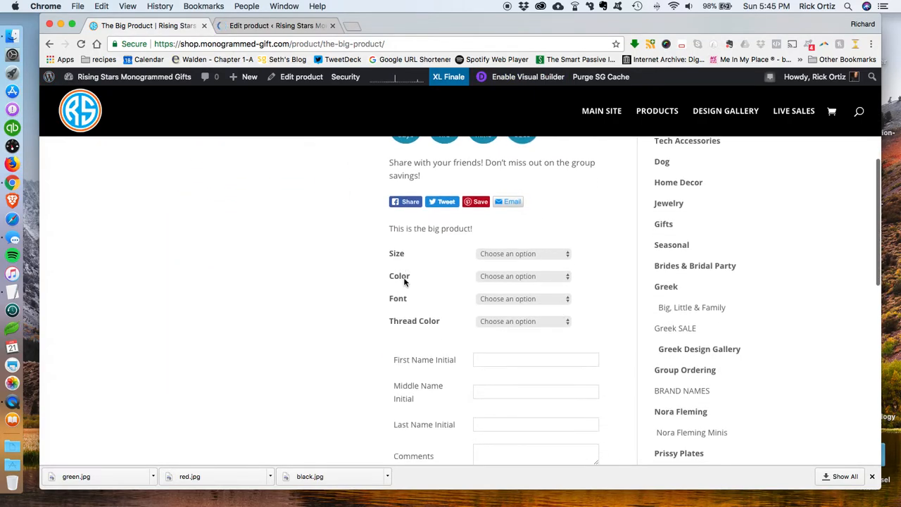
pyautogui.scroll(-1, 403, 313)
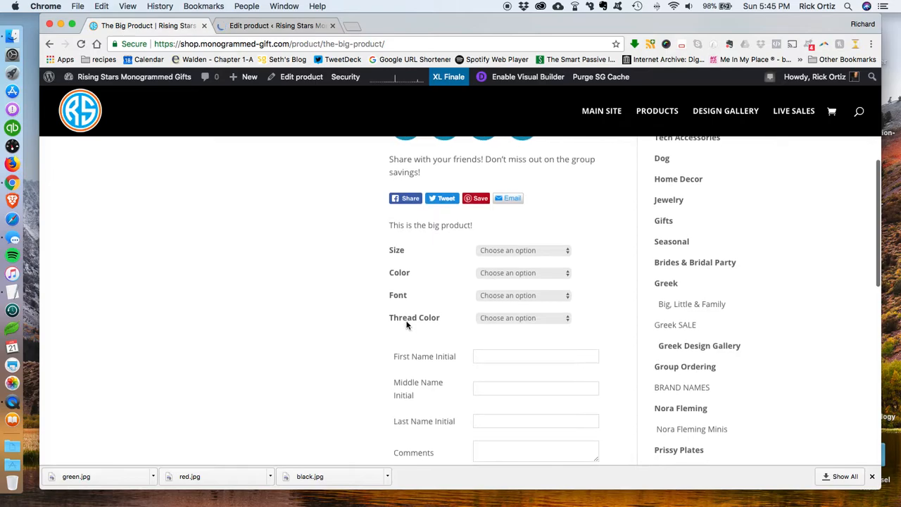
pyautogui.click(499, 252)
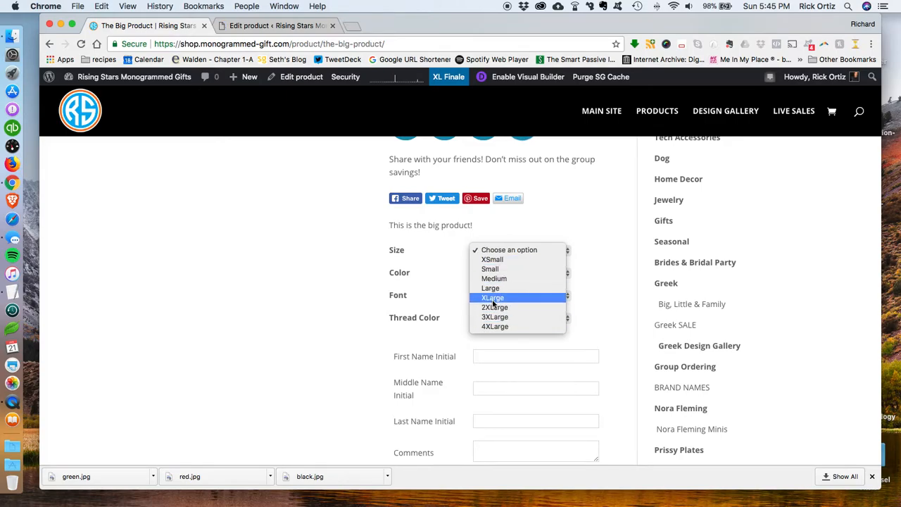
pyautogui.click(252, 31)
pyautogui.click(251, 29)
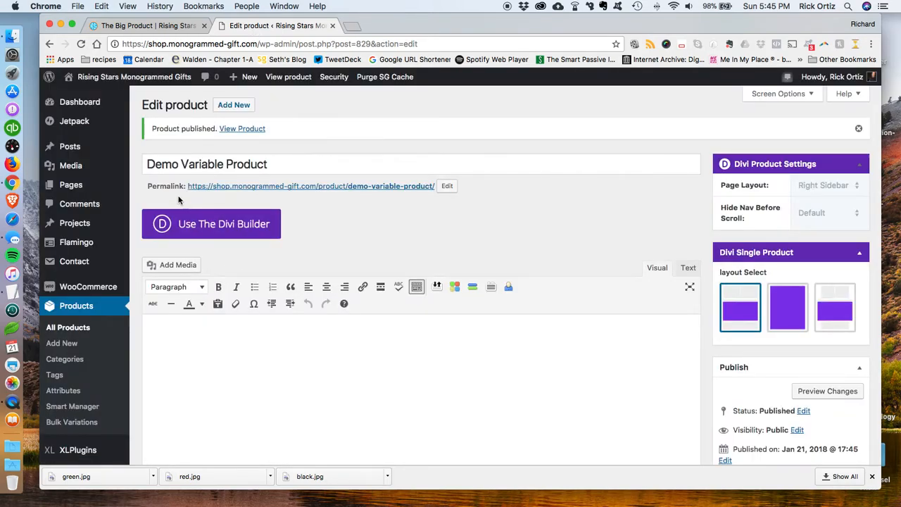
# Step: Add the Color attribute in the product's Attributes section
pyautogui.scroll(-3, 247, 264)
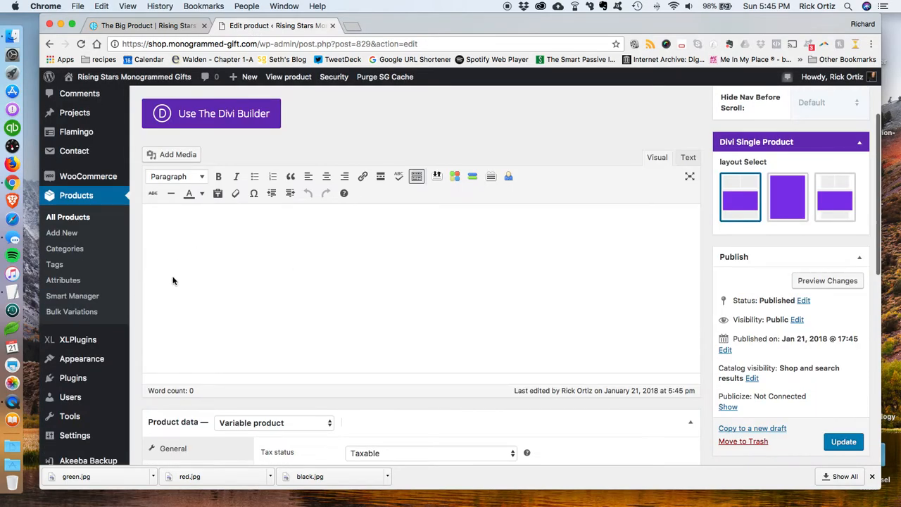
pyautogui.scroll(-5, 288, 249)
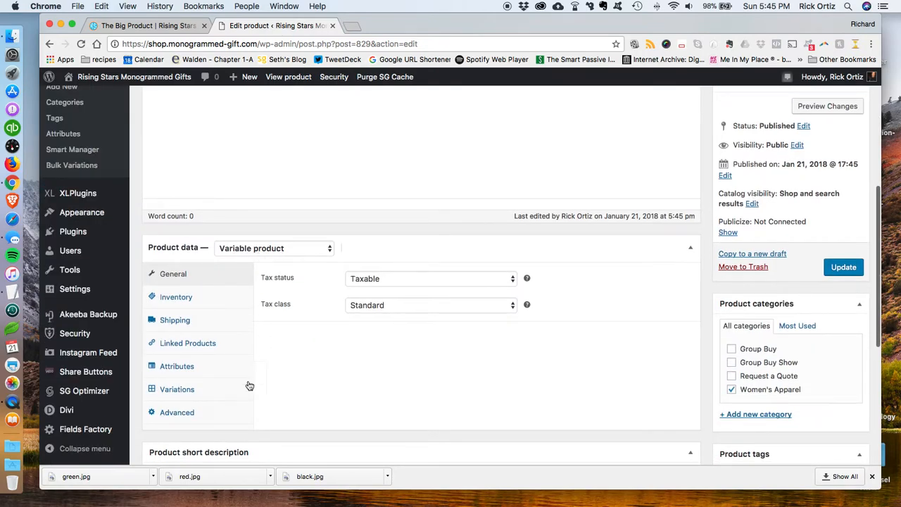
pyautogui.click(189, 370)
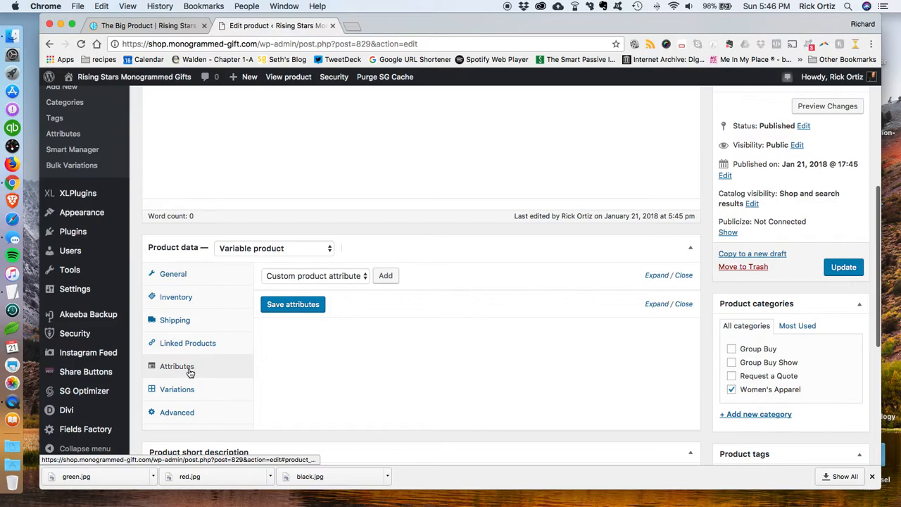
pyautogui.click(356, 277)
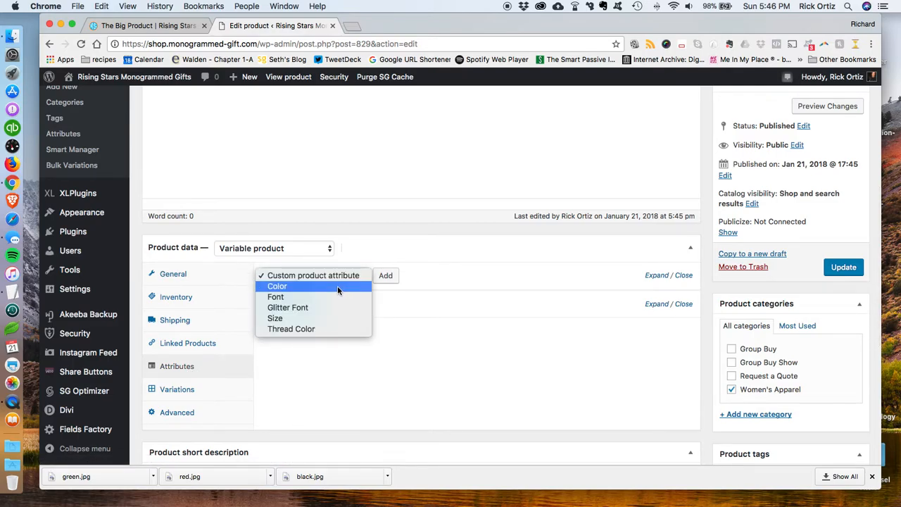
pyautogui.click(337, 286)
pyautogui.click(388, 278)
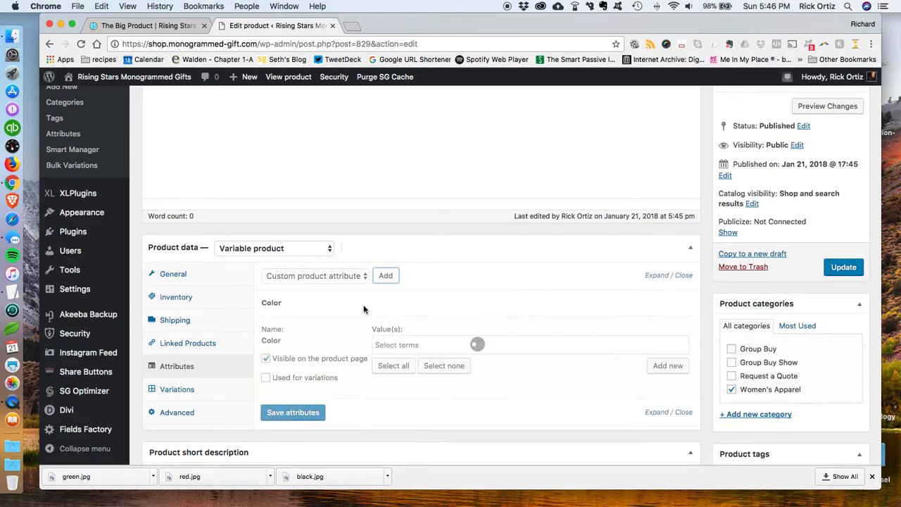
# Step: Mark Color as used for variations, and add the Font attribute, also used for variations
pyautogui.click(266, 377)
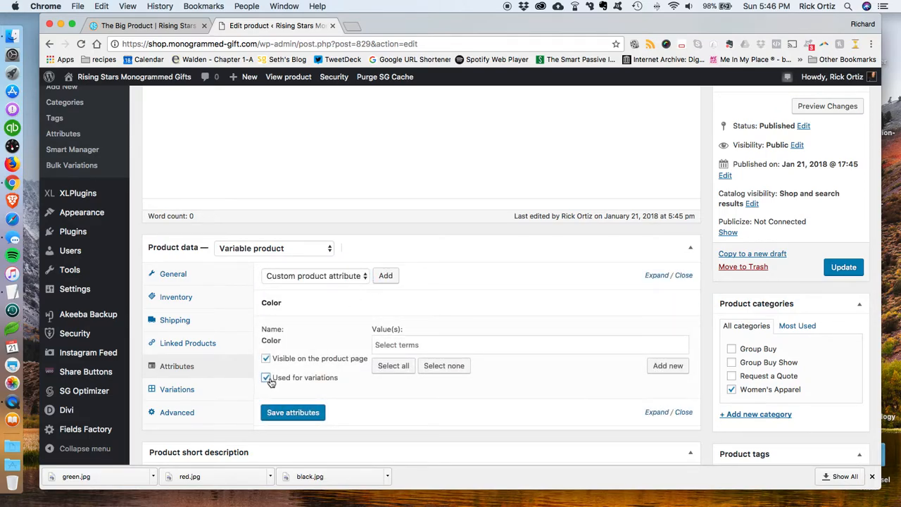
pyautogui.click(364, 279)
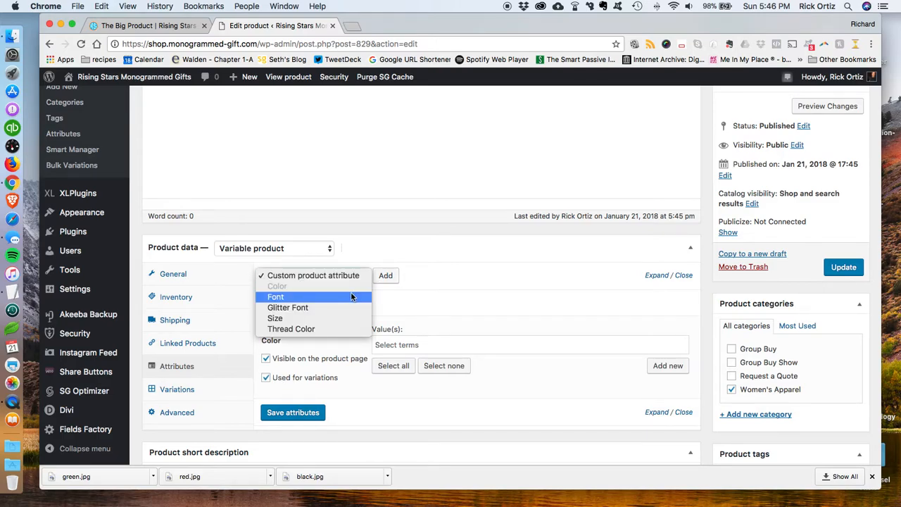
pyautogui.click(352, 296)
pyautogui.click(385, 276)
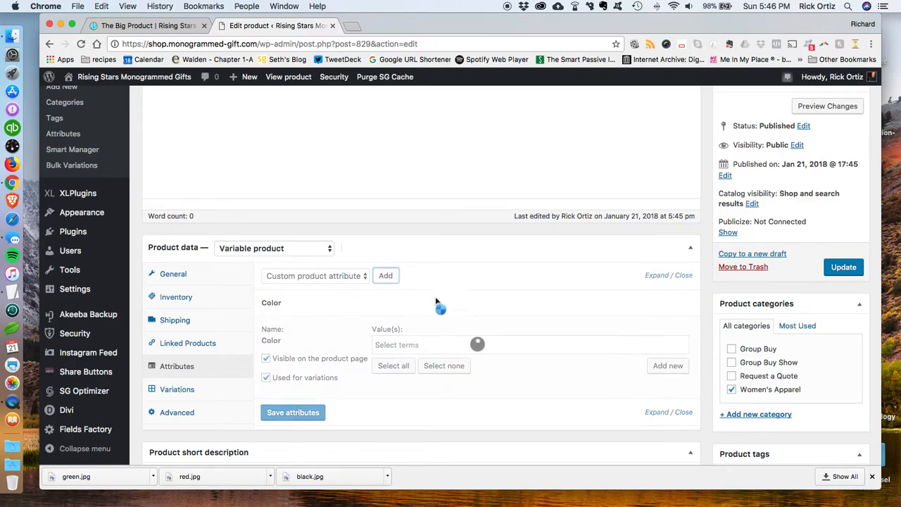
pyautogui.scroll(-3, 456, 308)
pyautogui.click(266, 378)
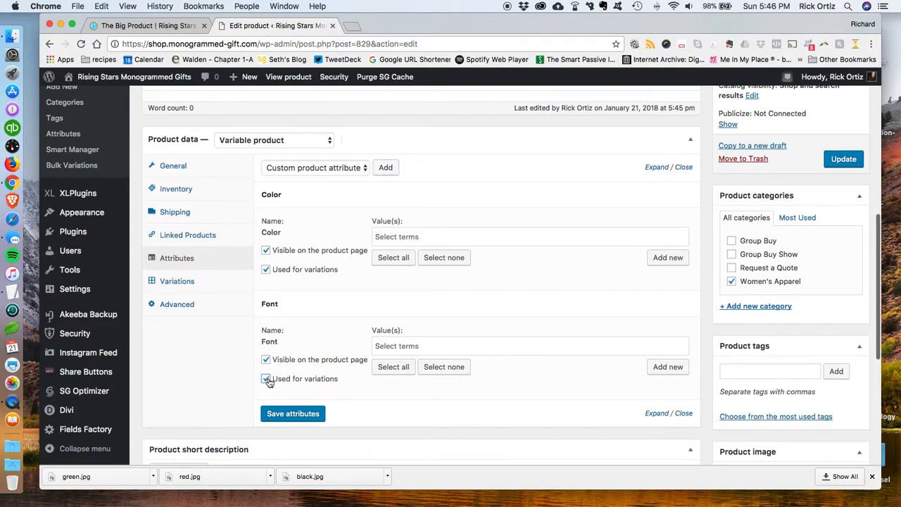
# Step: Add the Size attribute and enable it for variations
pyautogui.click(332, 173)
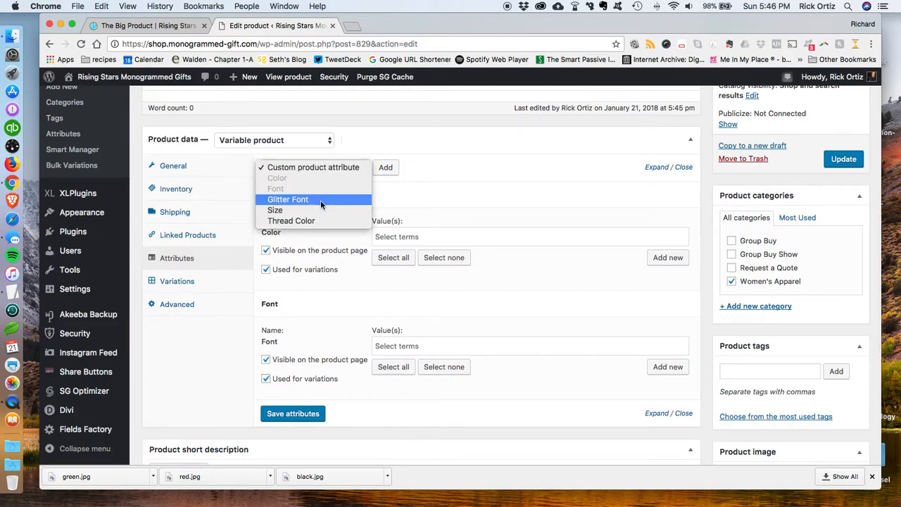
pyautogui.click(280, 211)
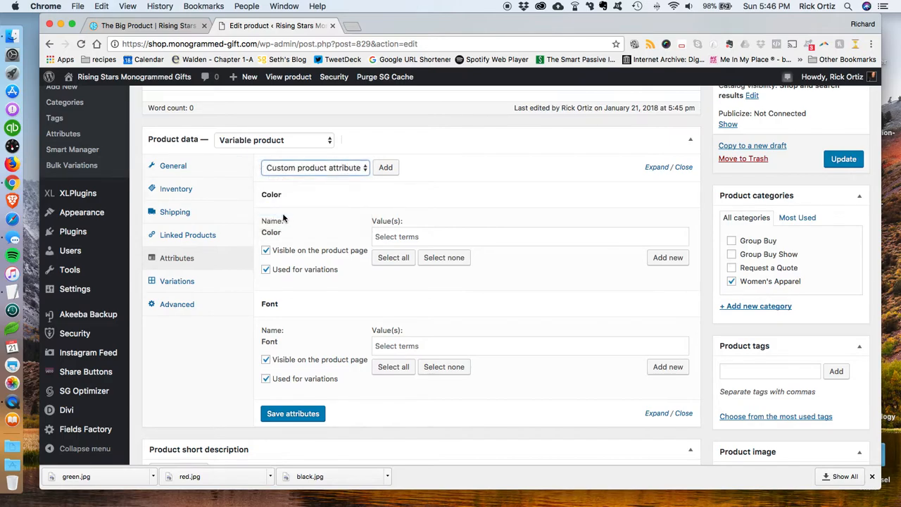
pyautogui.click(386, 169)
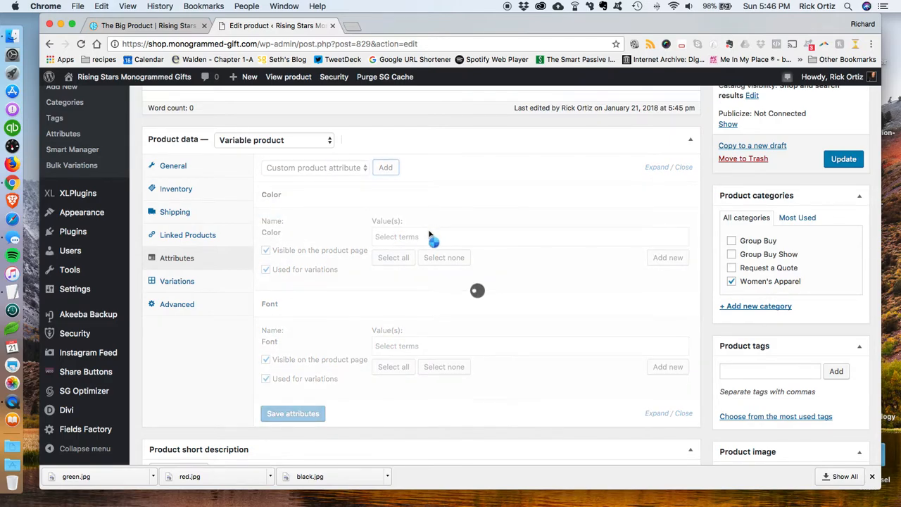
pyautogui.scroll(-3, 428, 234)
pyautogui.click(266, 384)
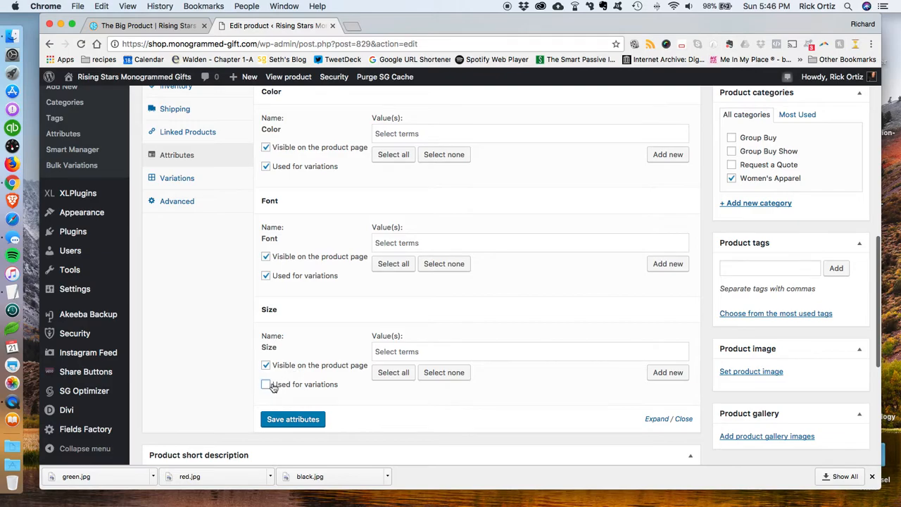
# Step: Add the Thread Color attribute and enable it for variations
pyautogui.scroll(15, 364, 316)
pyautogui.scroll(-8, 360, 316)
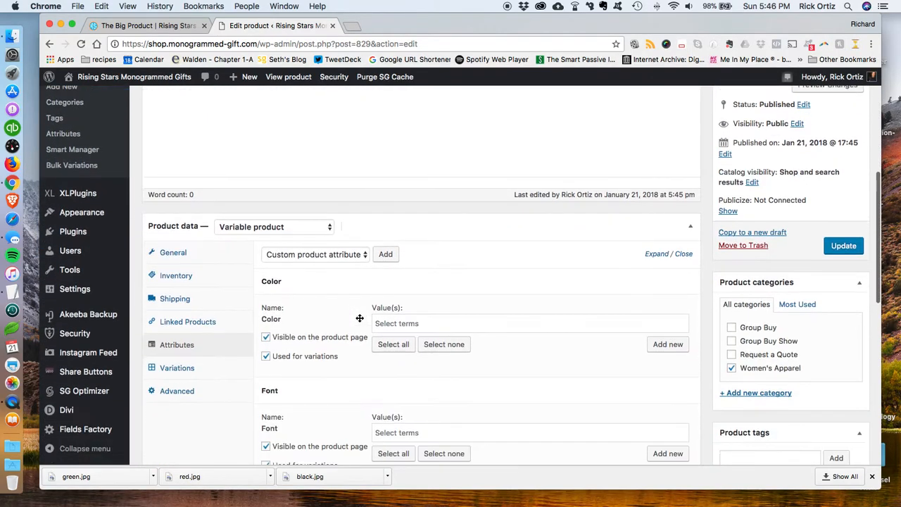
pyautogui.click(329, 223)
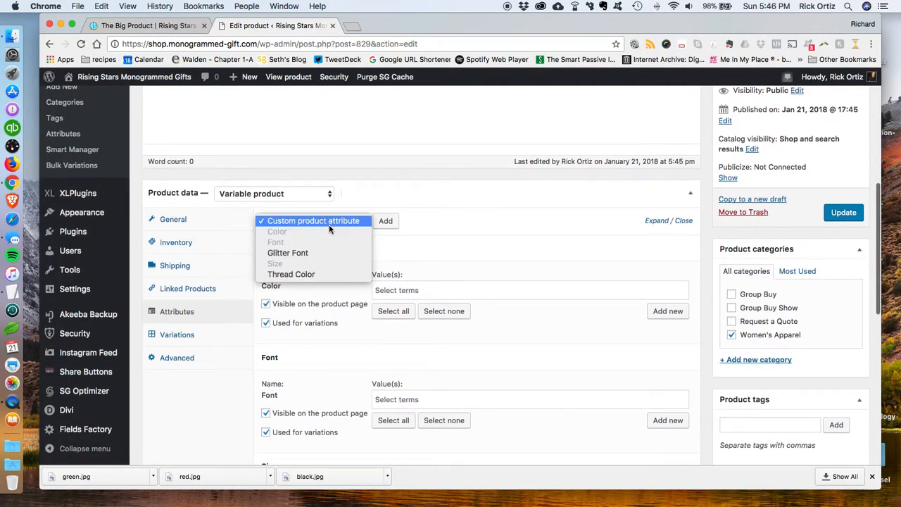
pyautogui.click(319, 274)
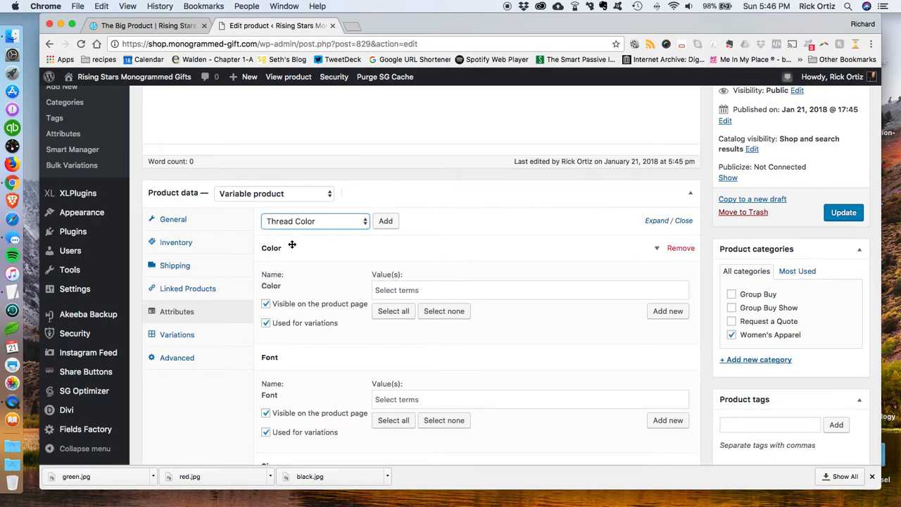
pyautogui.click(345, 226)
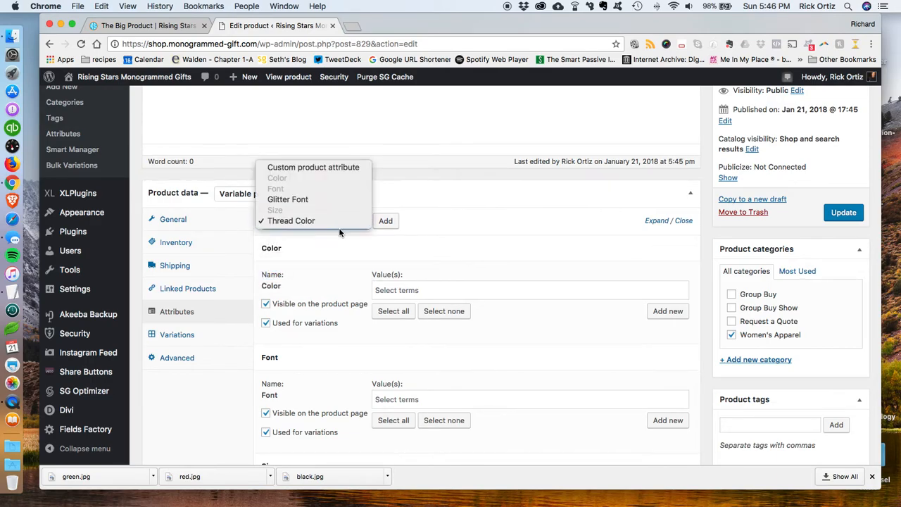
pyautogui.click(323, 223)
pyautogui.click(385, 221)
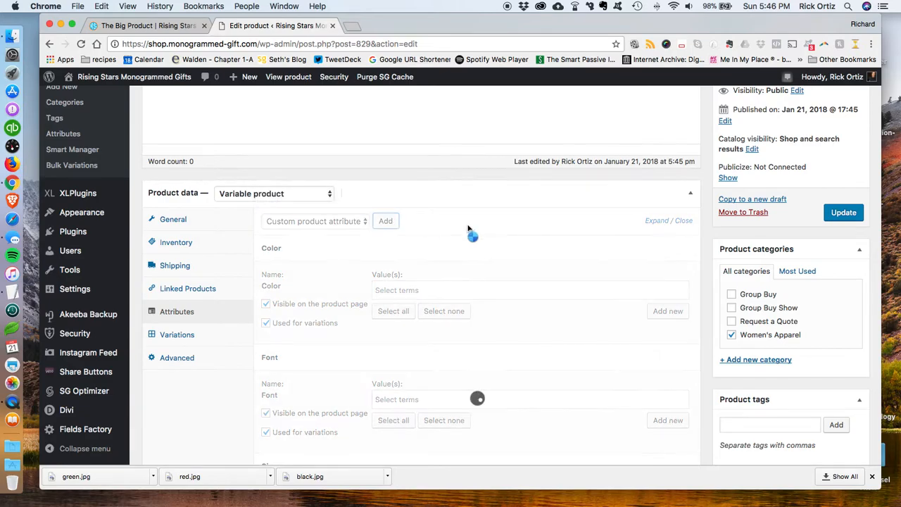
pyautogui.scroll(-6, 472, 232)
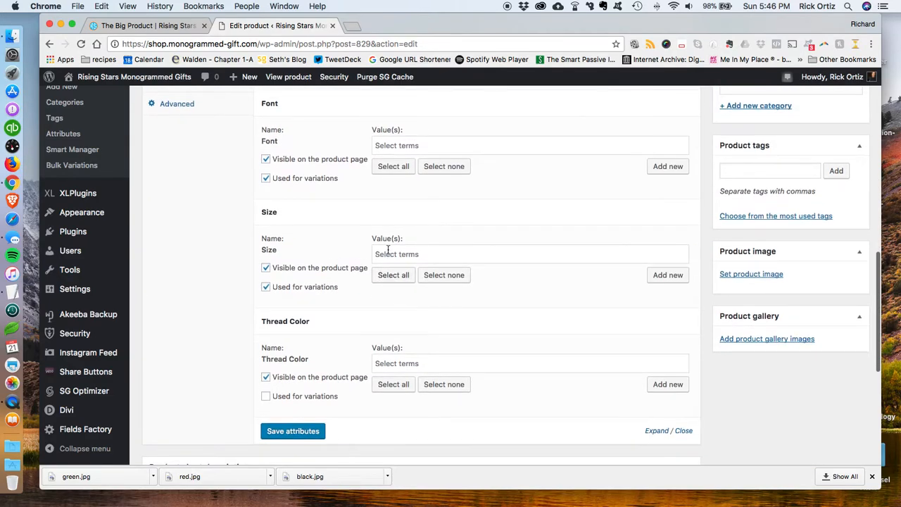
pyautogui.click(266, 396)
# Step: Save the attributes
pyautogui.scroll(1, 380, 419)
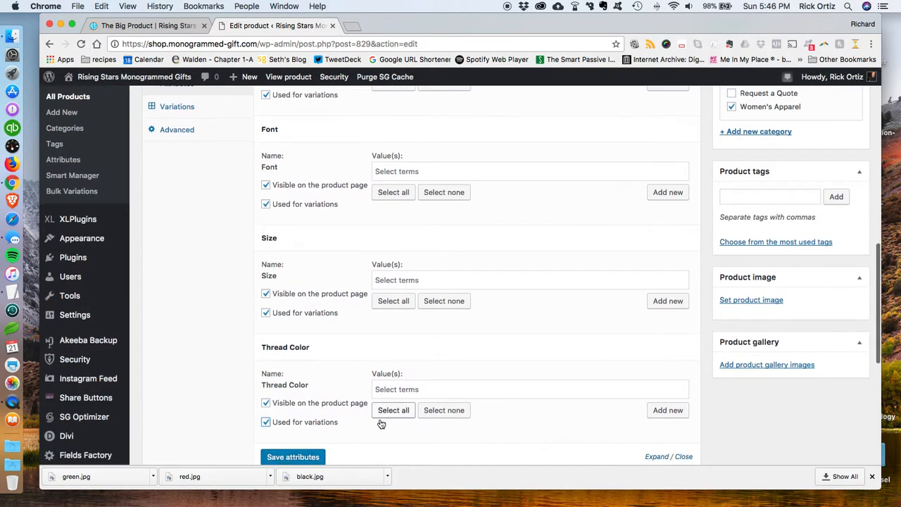
pyautogui.scroll(-3, 380, 424)
pyautogui.click(312, 359)
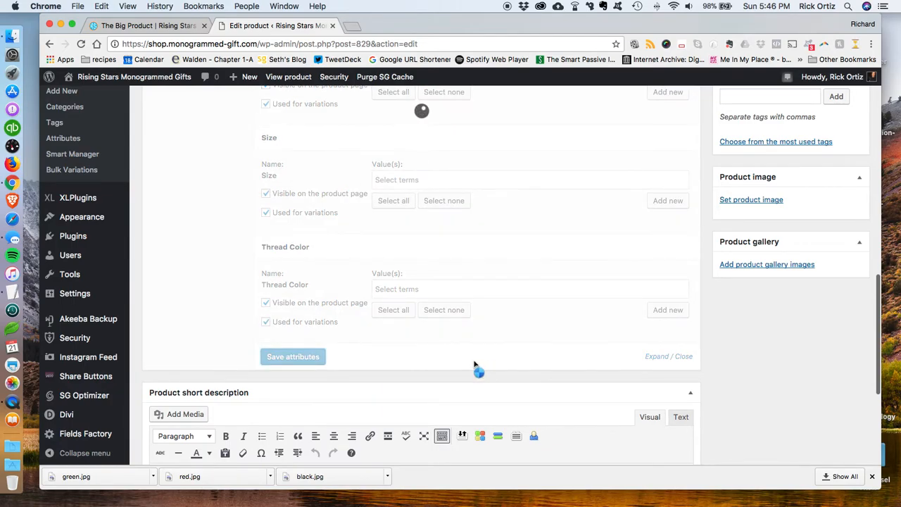
pyautogui.scroll(5, 474, 365)
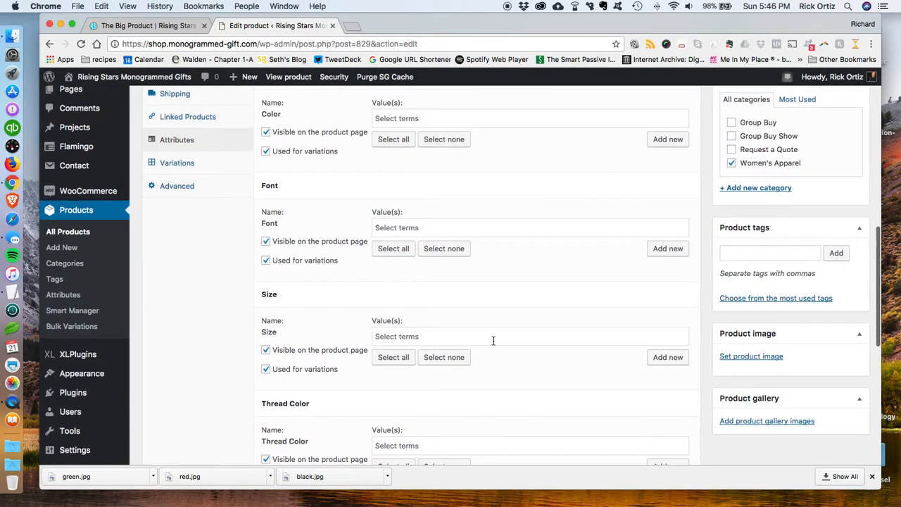
pyautogui.scroll(3, 493, 342)
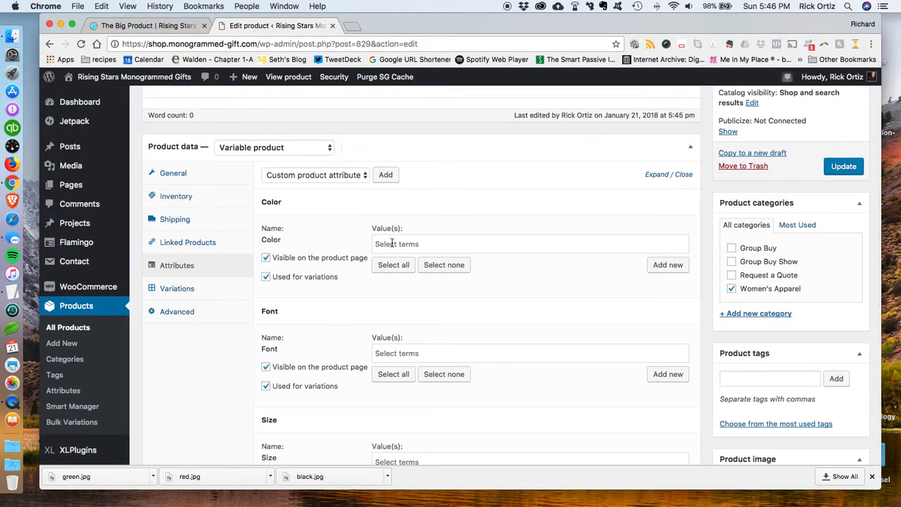
# Step: Assign all Color terms except Hyacinth and Royal to the Color attribute, then collapse its panel
pyautogui.click(392, 242)
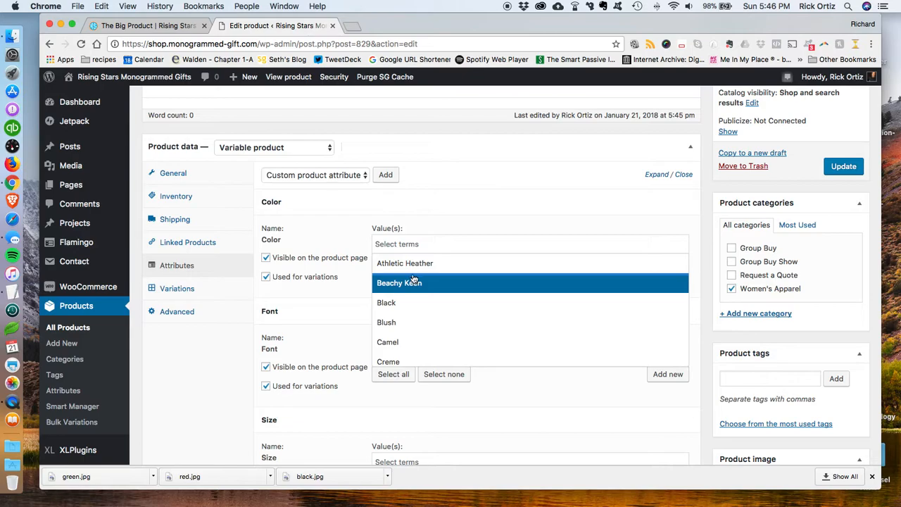
pyautogui.click(453, 211)
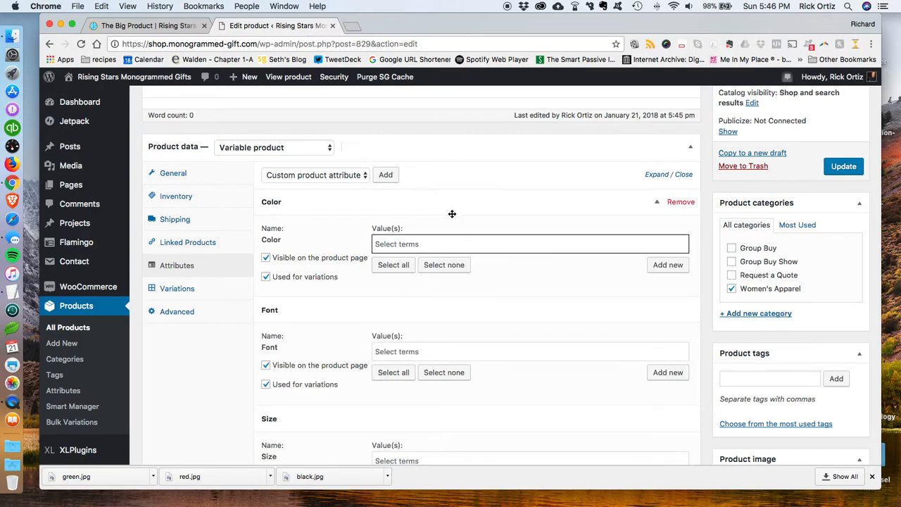
pyautogui.click(658, 202)
pyautogui.click(393, 264)
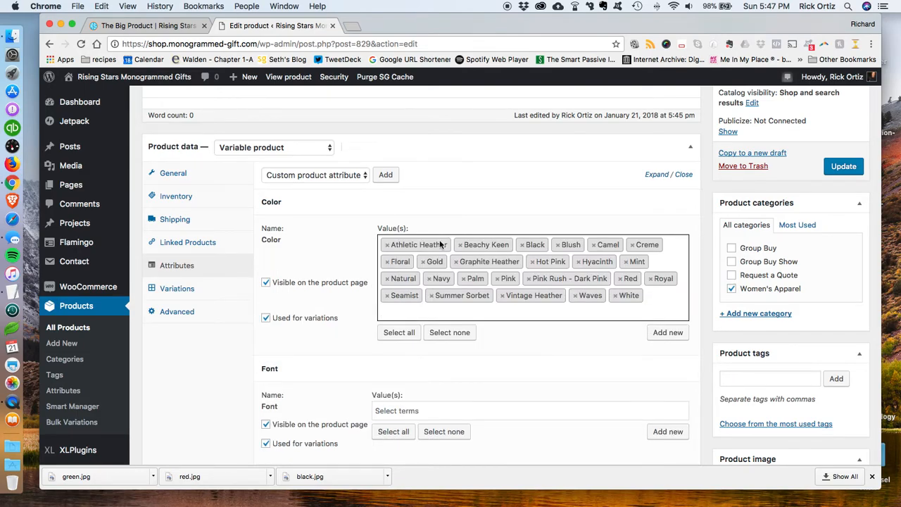
pyautogui.click(578, 262)
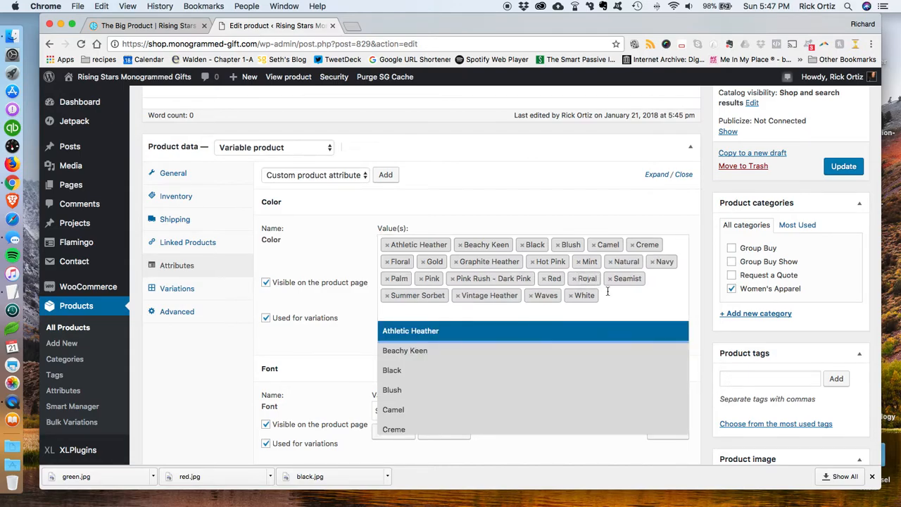
pyautogui.click(589, 202)
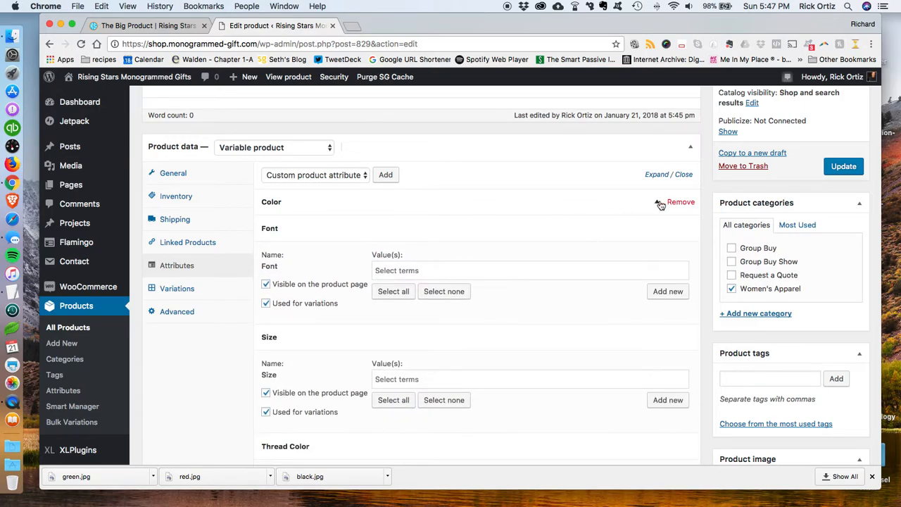
pyautogui.click(638, 204)
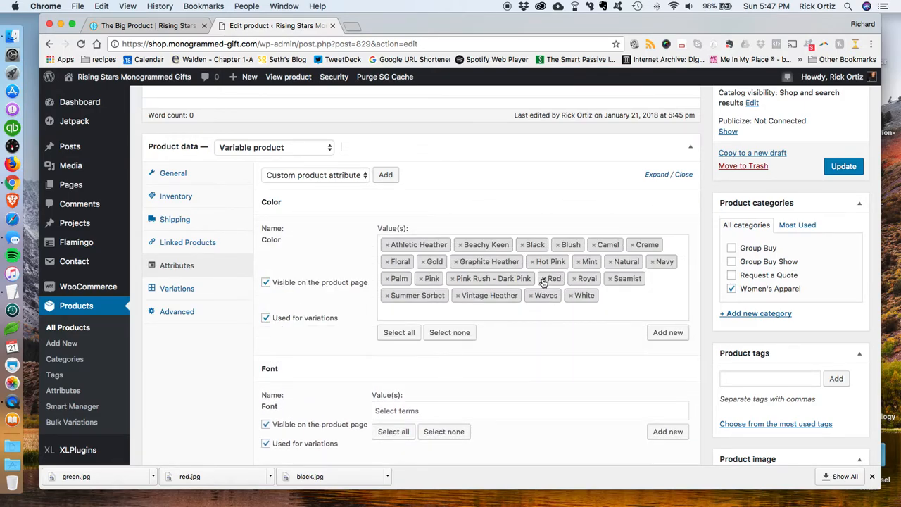
pyautogui.click(575, 280)
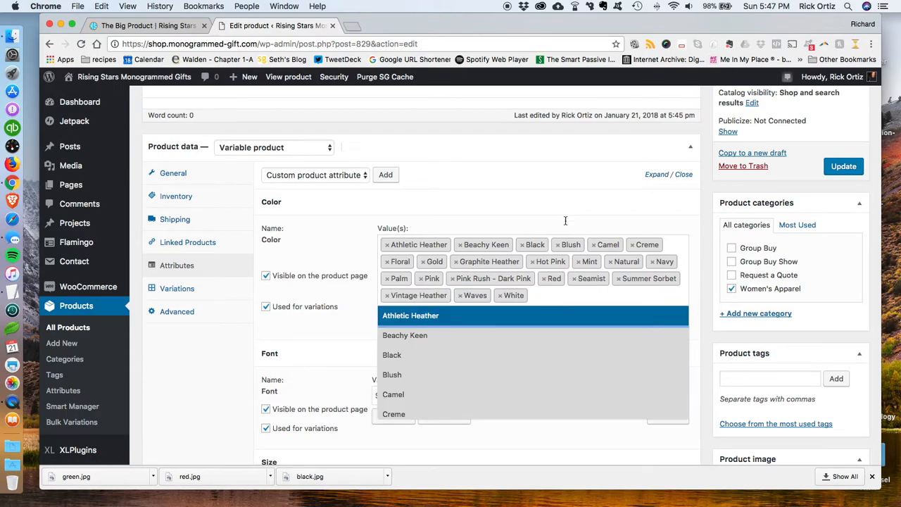
pyautogui.click(561, 183)
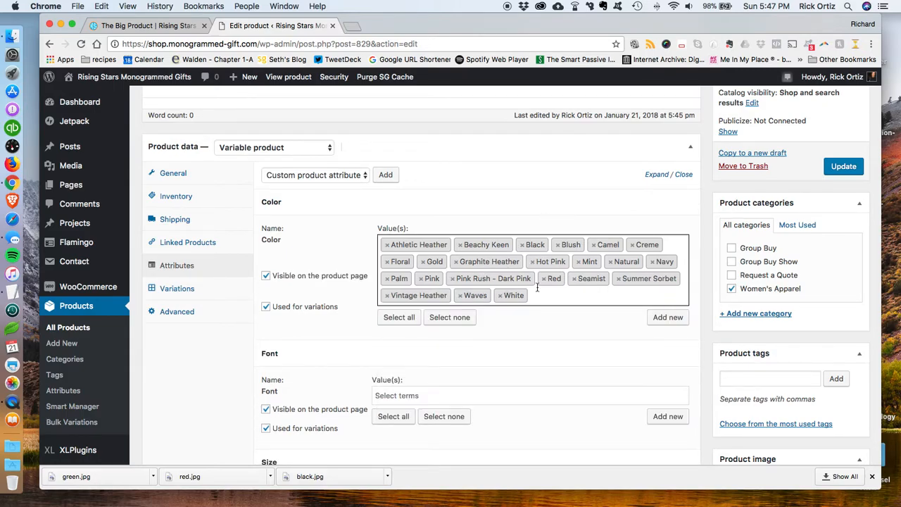
pyautogui.click(487, 203)
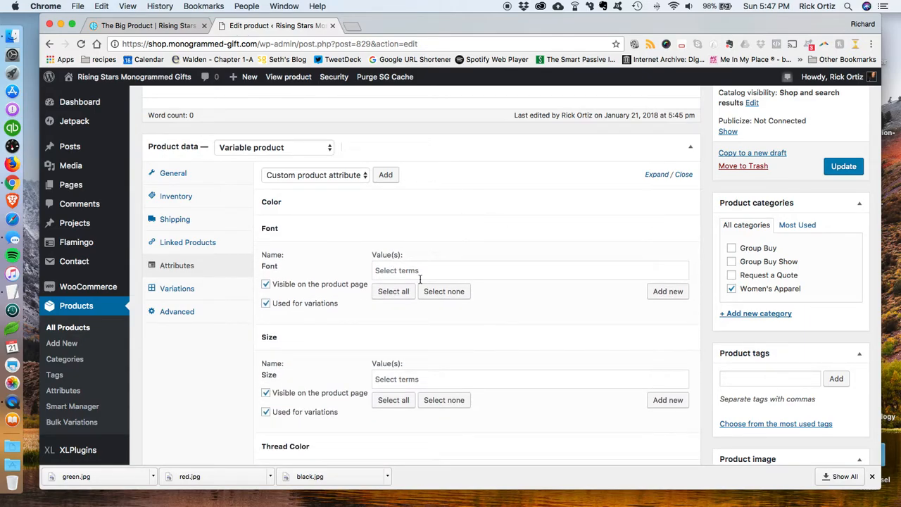
# Step: Assign all Font terms, and all Size terms except 4XLarge
pyautogui.click(403, 291)
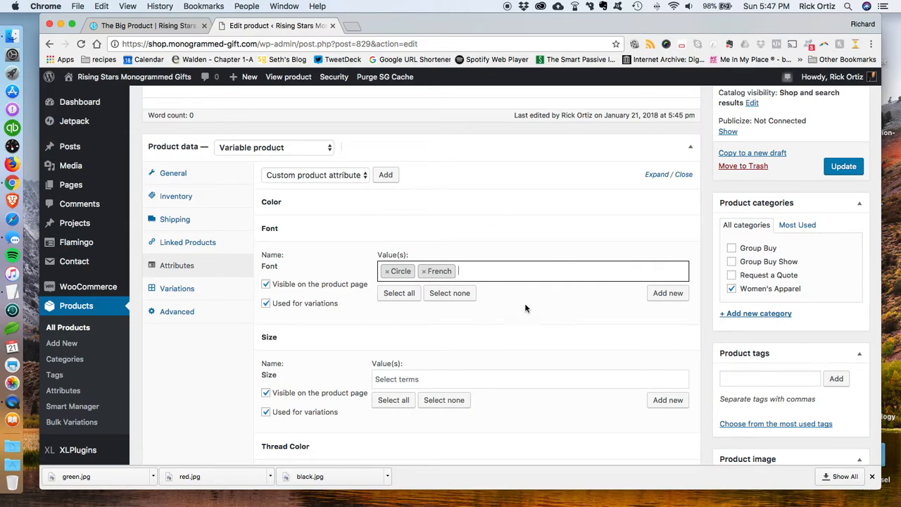
pyautogui.scroll(-4, 475, 321)
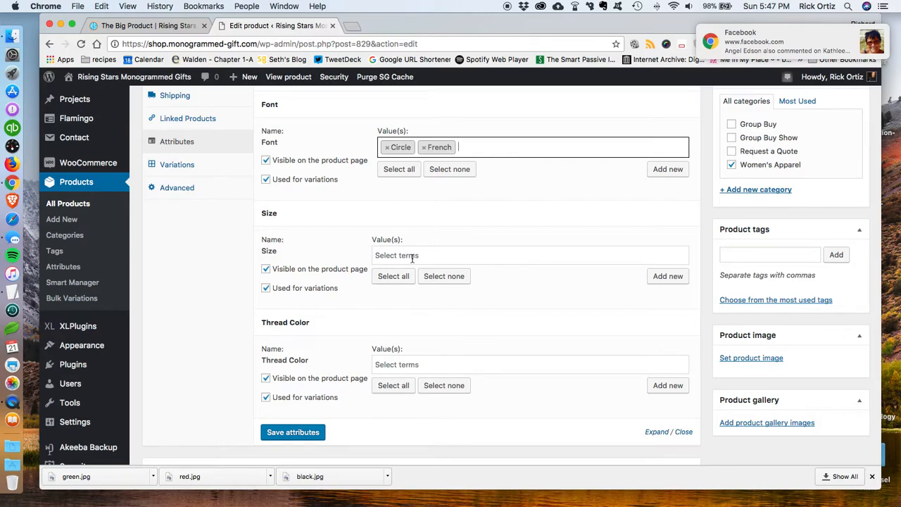
pyautogui.click(412, 256)
pyautogui.scroll(-1, 416, 293)
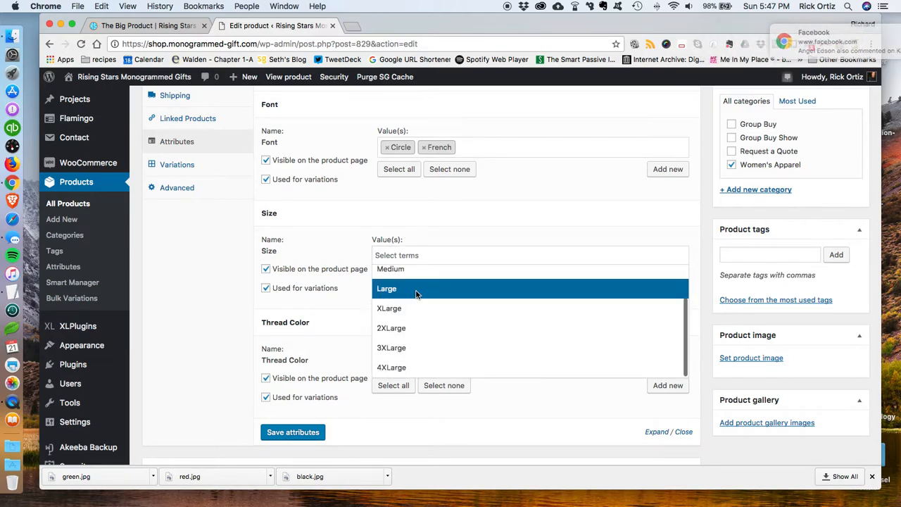
pyautogui.scroll(2, 417, 303)
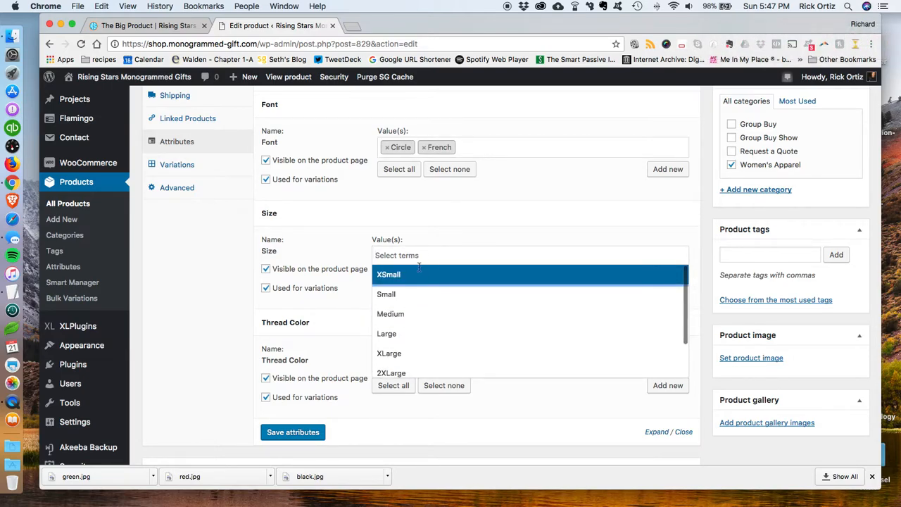
pyautogui.click(404, 280)
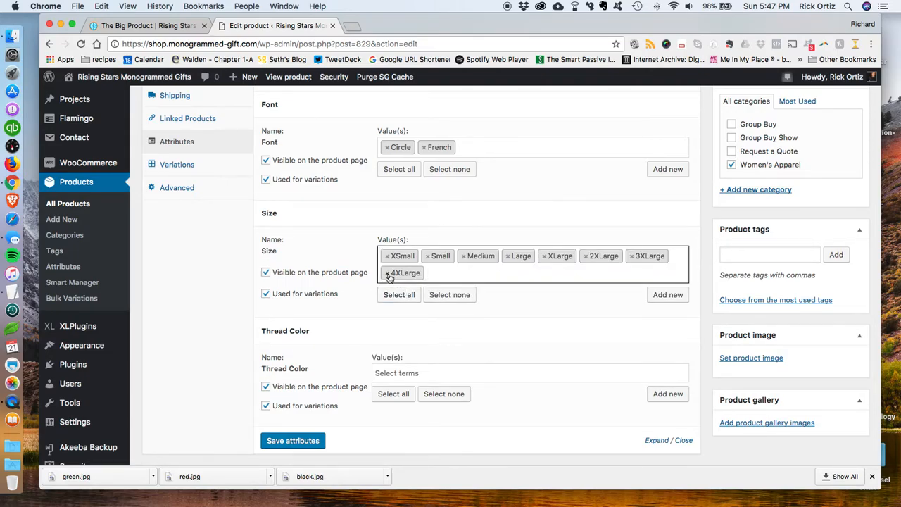
pyautogui.click(387, 274)
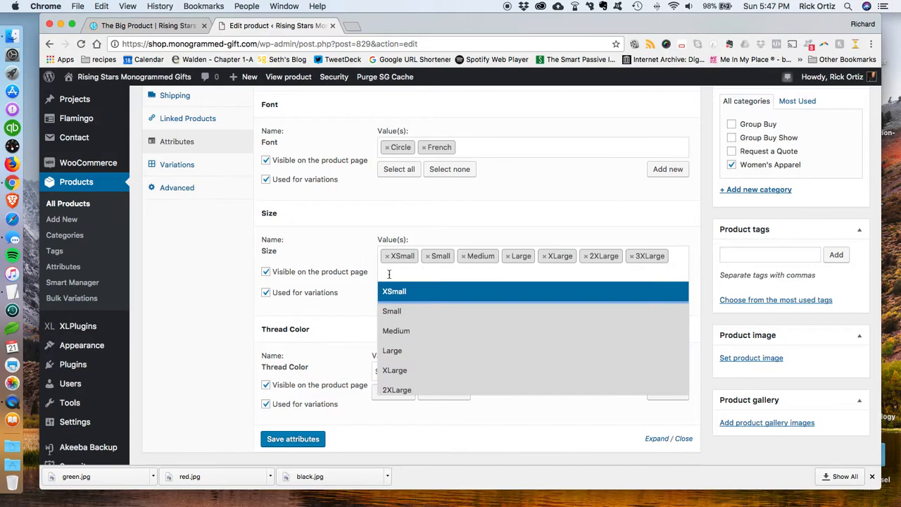
# Step: Collapse the Size and Thread Color attribute panels
pyautogui.click(485, 231)
pyautogui.click(486, 224)
pyautogui.click(408, 284)
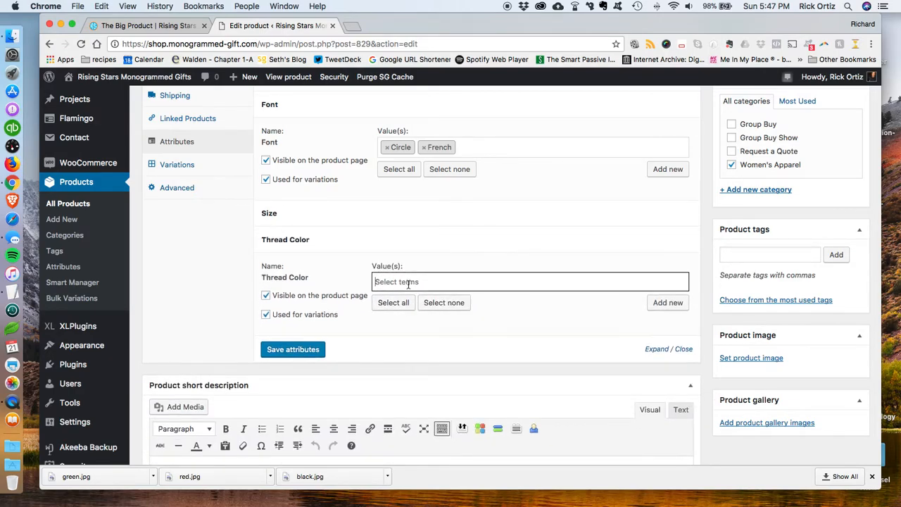
pyautogui.click(486, 235)
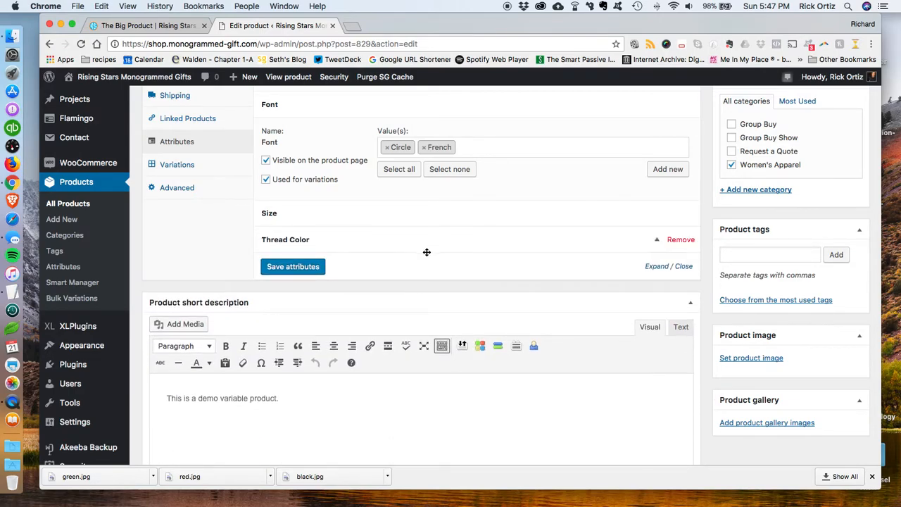
# Step: Expand the Thread Color attribute and assign all of its terms
pyautogui.click(644, 242)
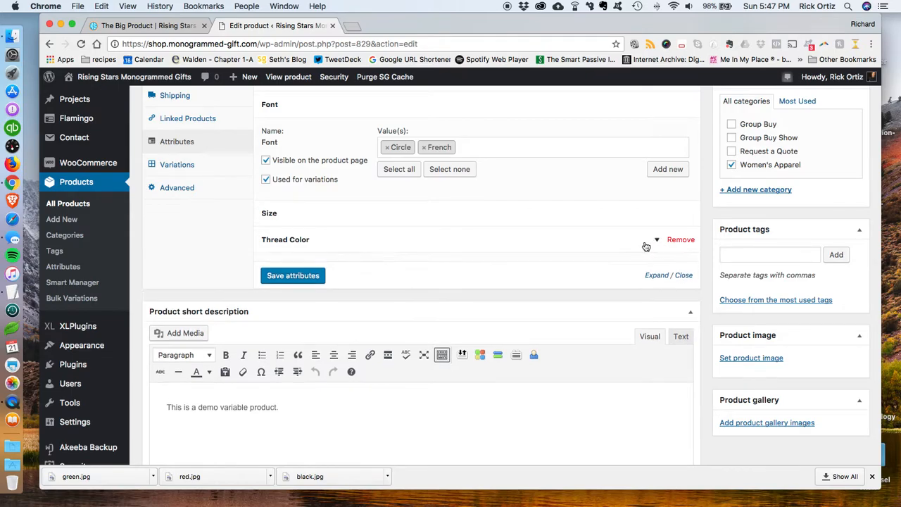
pyautogui.click(393, 303)
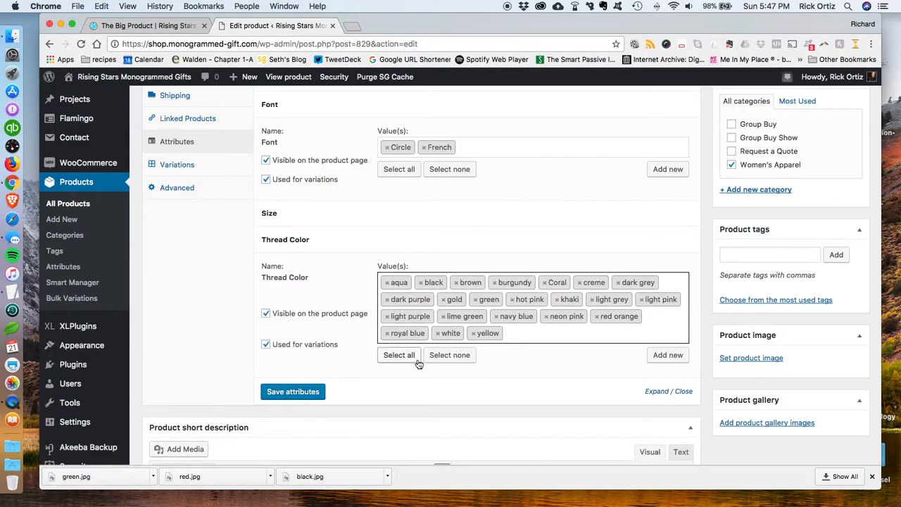
pyautogui.click(314, 397)
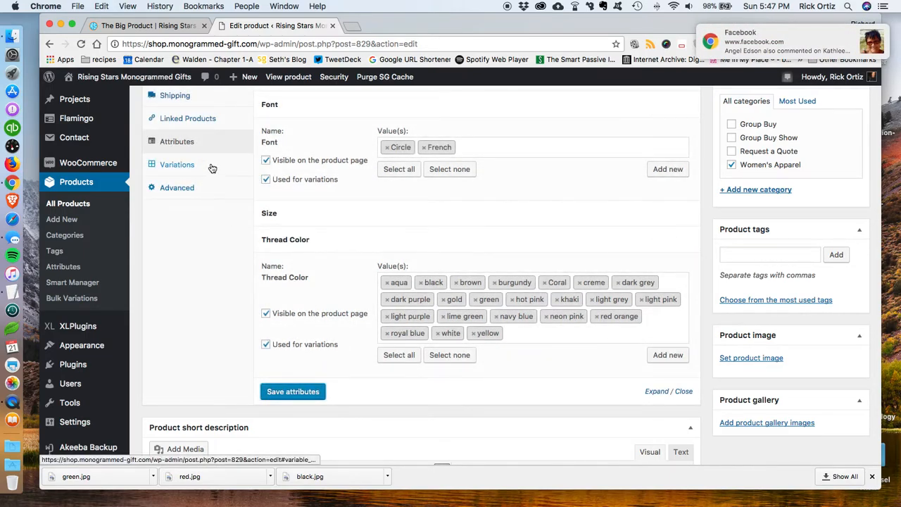
# Step: Collapse the Font and Thread Color attribute panels
pyautogui.scroll(5, 370, 161)
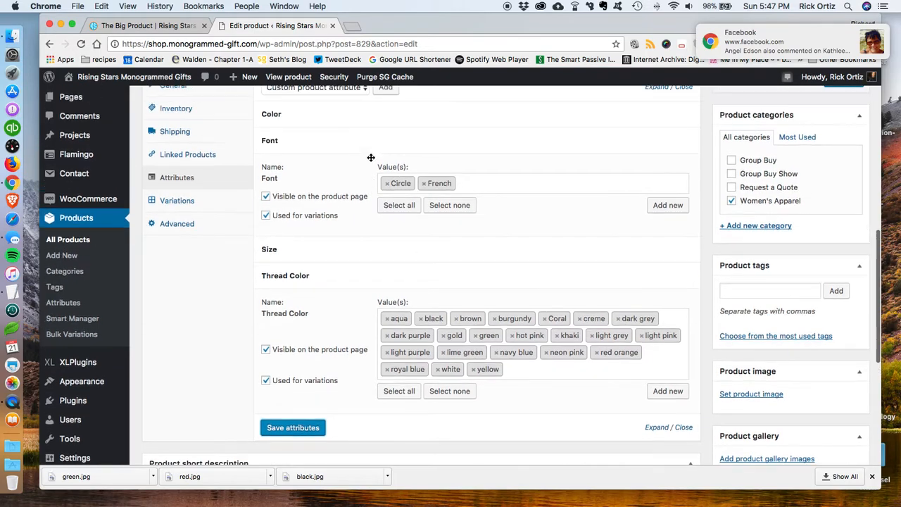
pyautogui.scroll(1, 387, 197)
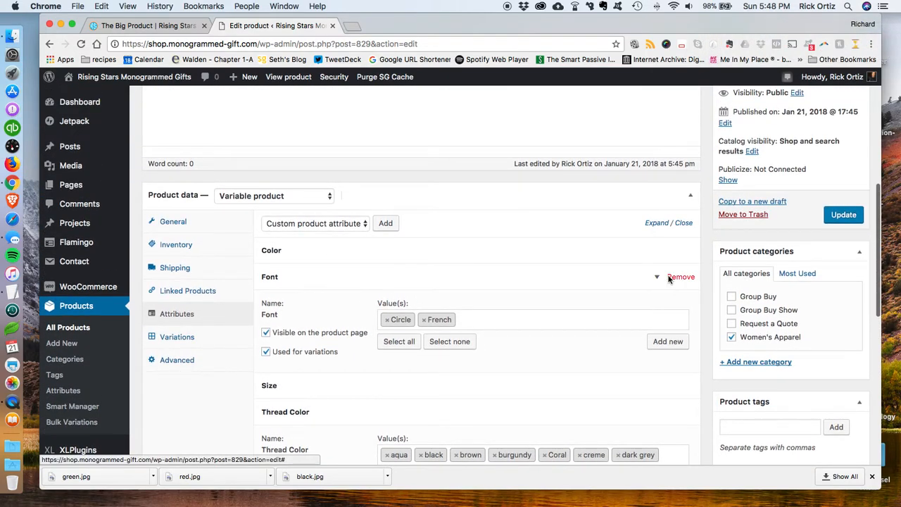
pyautogui.click(654, 279)
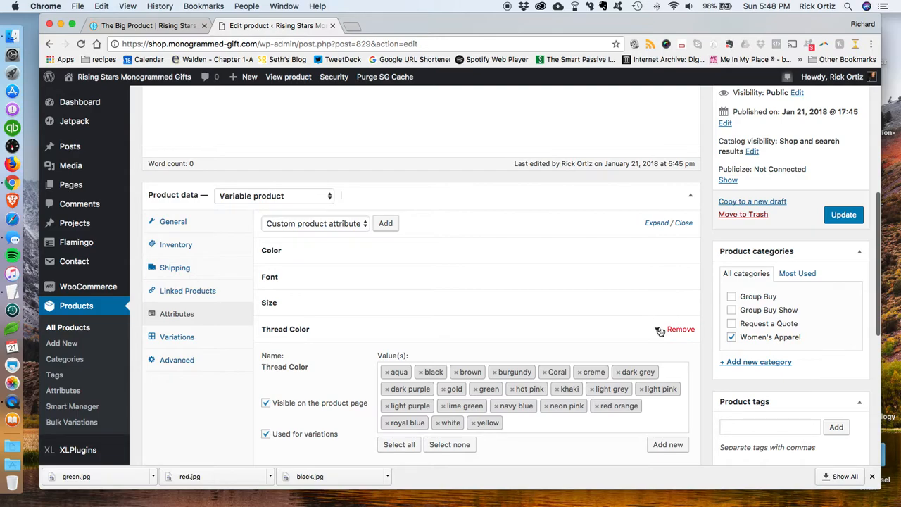
pyautogui.click(567, 318)
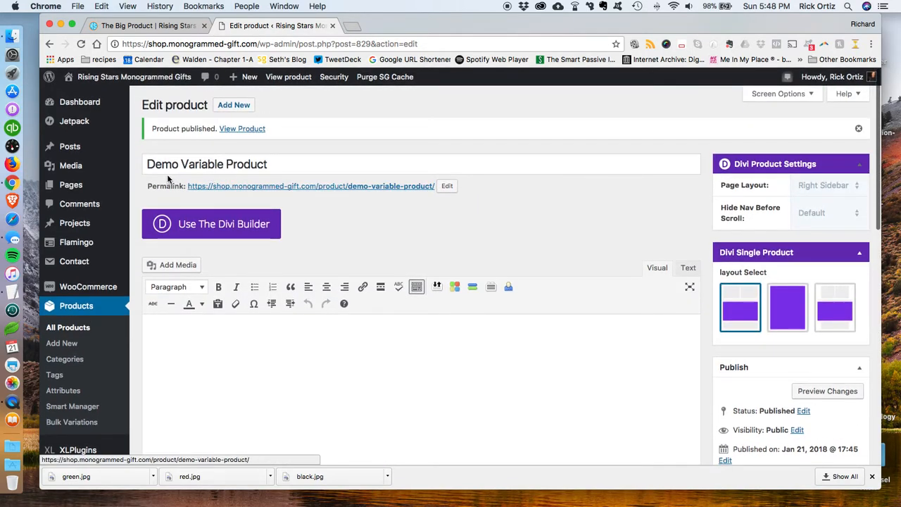
# Step: Open the product's Variations section and review the available variation actions
pyautogui.scroll(-10, 444, 265)
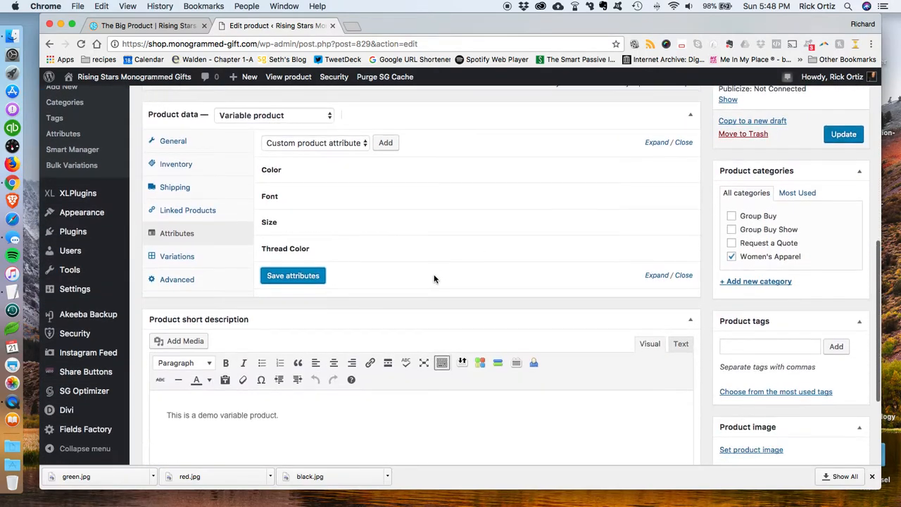
pyautogui.click(185, 256)
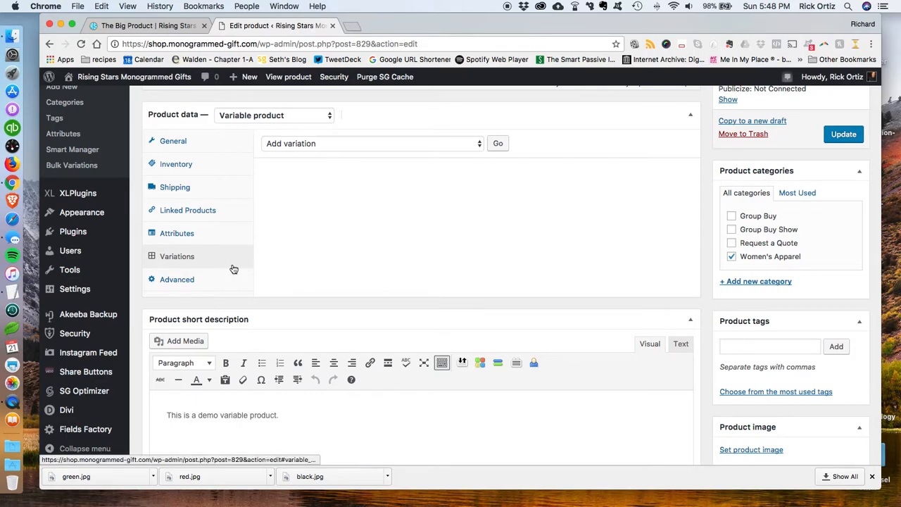
pyautogui.click(341, 143)
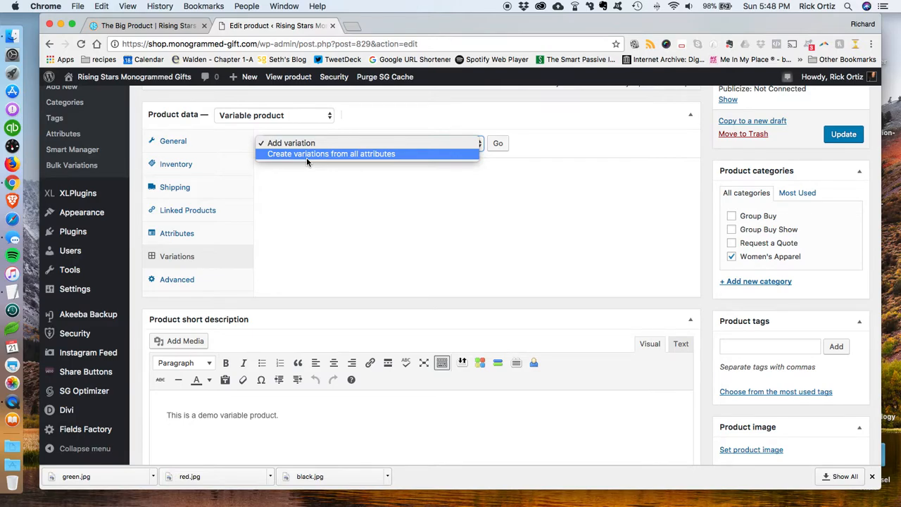
pyautogui.click(514, 169)
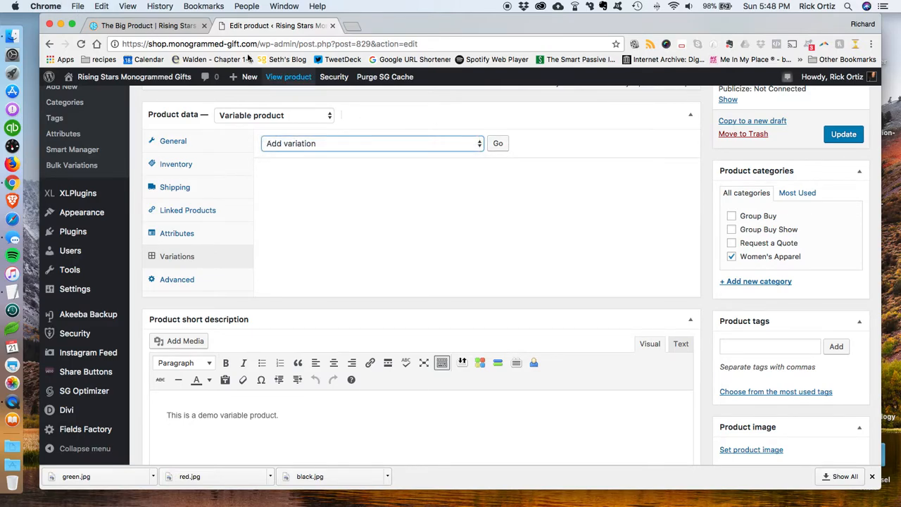
# Step: Compare the Size, Color, Font and Thread Color option lists on The Big Product's storefront page
pyautogui.click(166, 29)
pyautogui.click(521, 254)
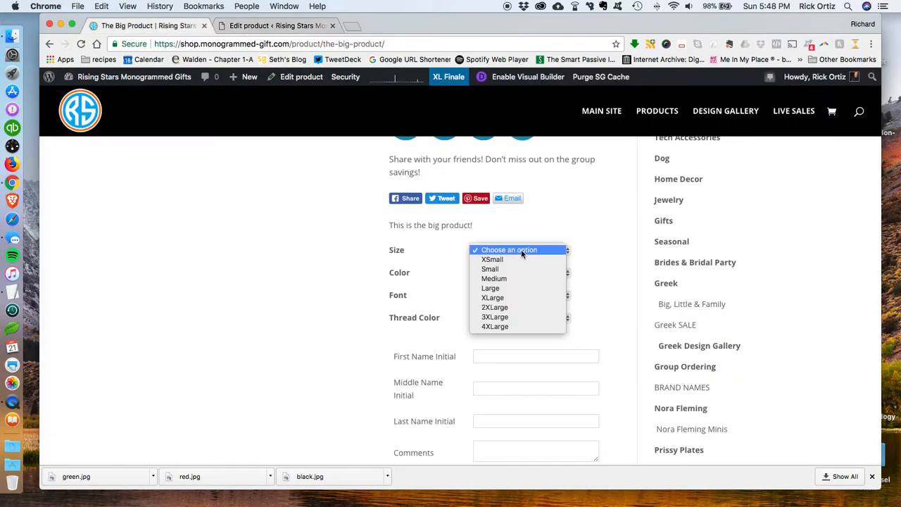
pyautogui.click(592, 282)
pyautogui.click(530, 274)
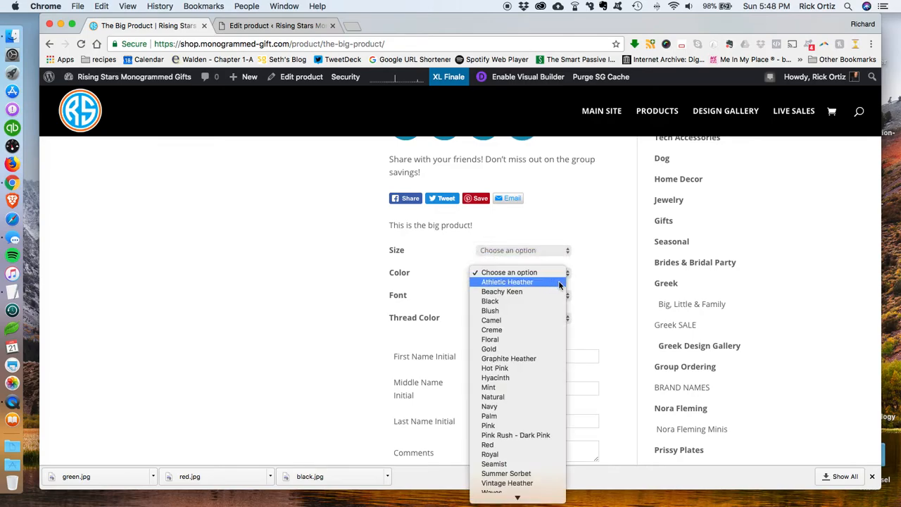
pyautogui.click(605, 290)
pyautogui.click(547, 295)
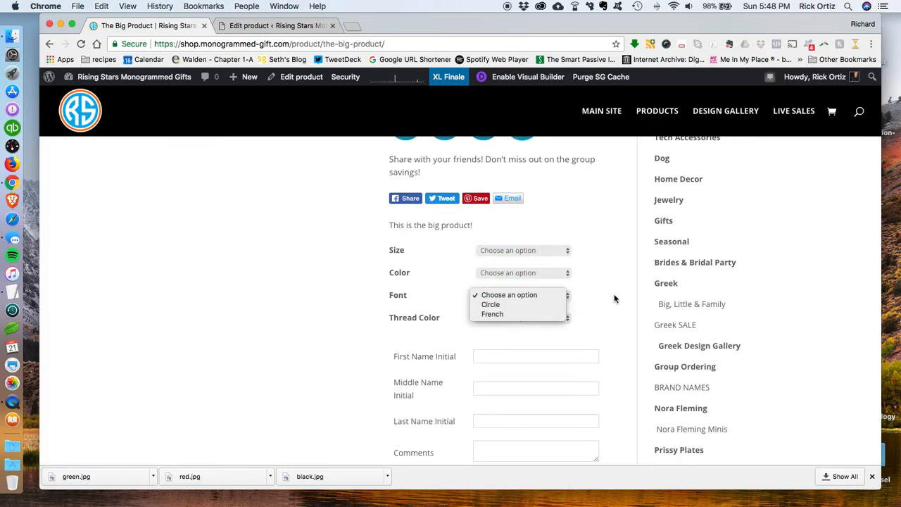
pyautogui.click(615, 299)
pyautogui.click(544, 321)
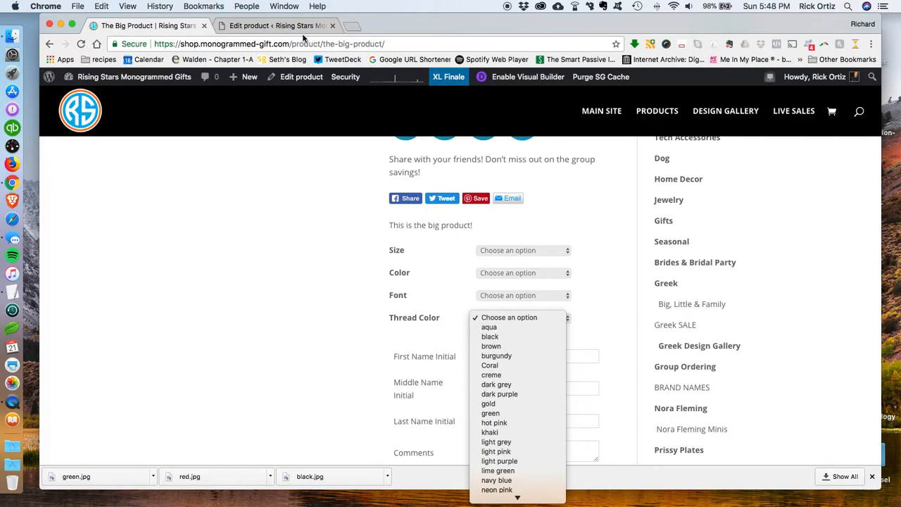
pyautogui.click(302, 32)
pyautogui.click(302, 26)
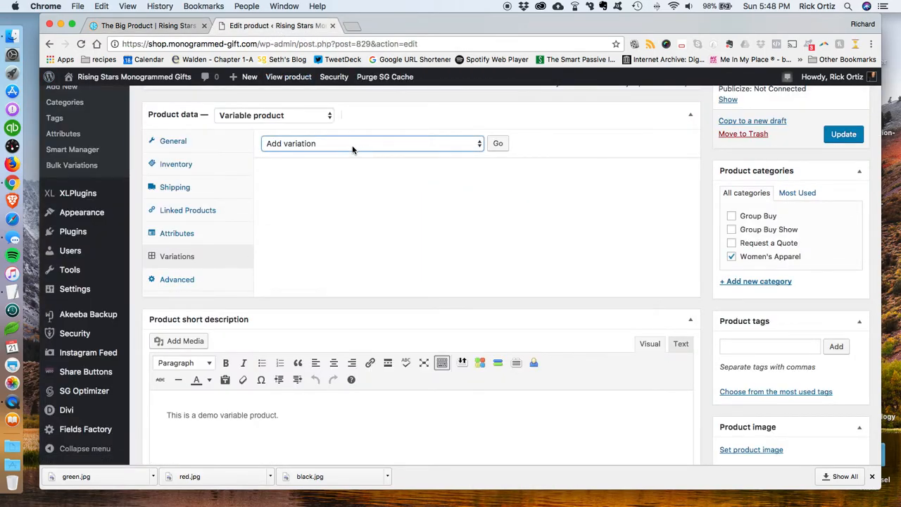
pyautogui.click(441, 146)
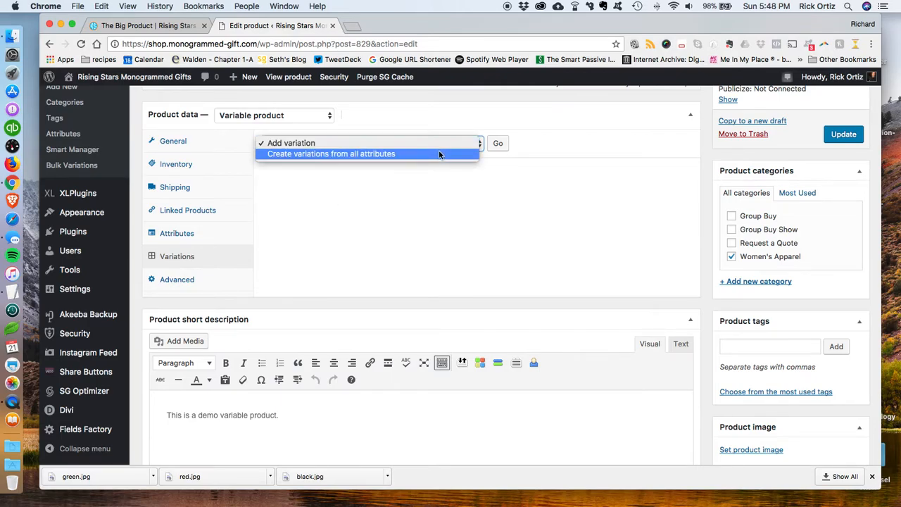
pyautogui.click(331, 154)
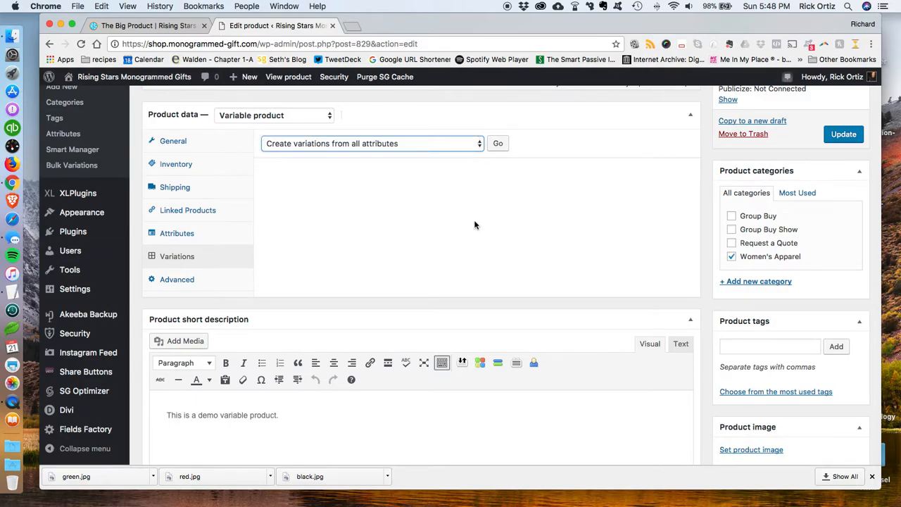
pyautogui.click(497, 143)
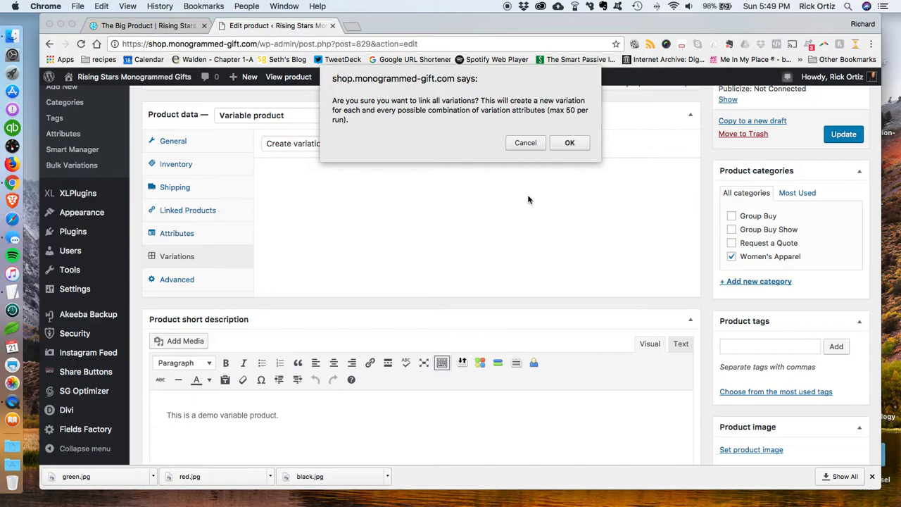
pyautogui.click(525, 143)
# Step: Add a single variation to the product
pyautogui.click(371, 146)
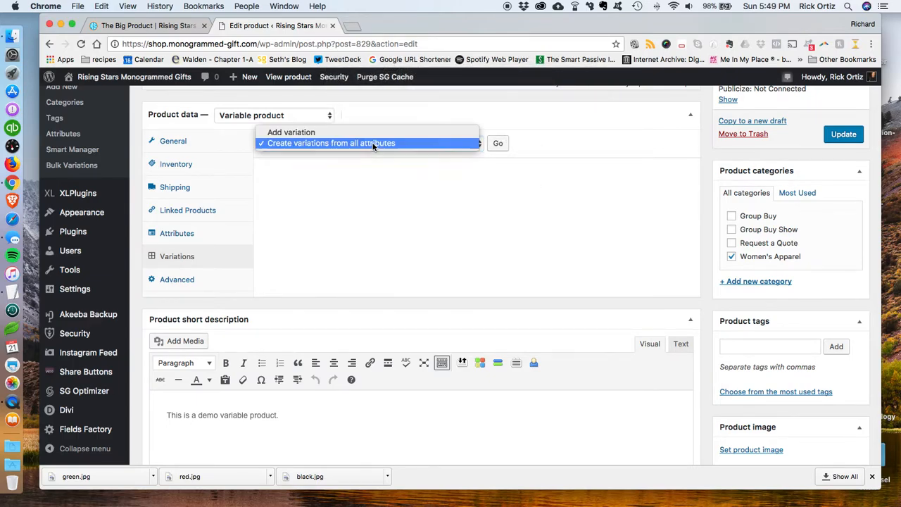
pyautogui.click(312, 133)
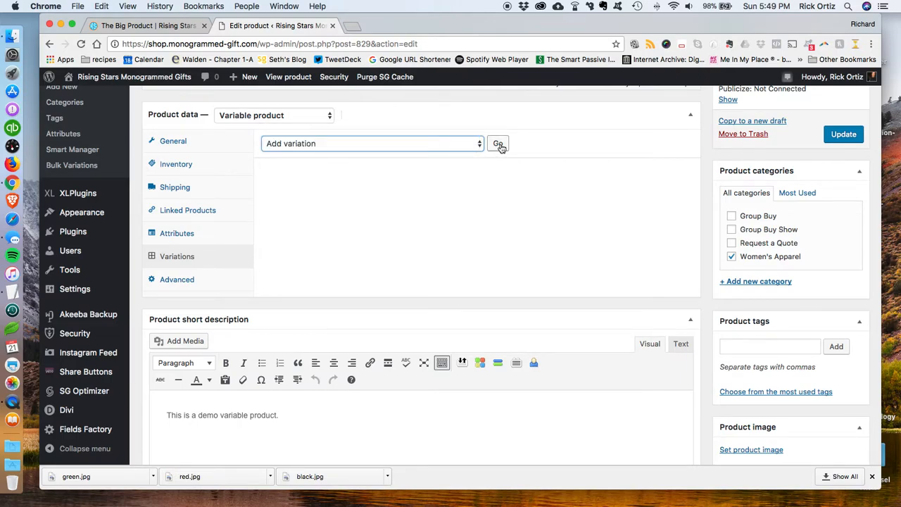
pyautogui.click(497, 144)
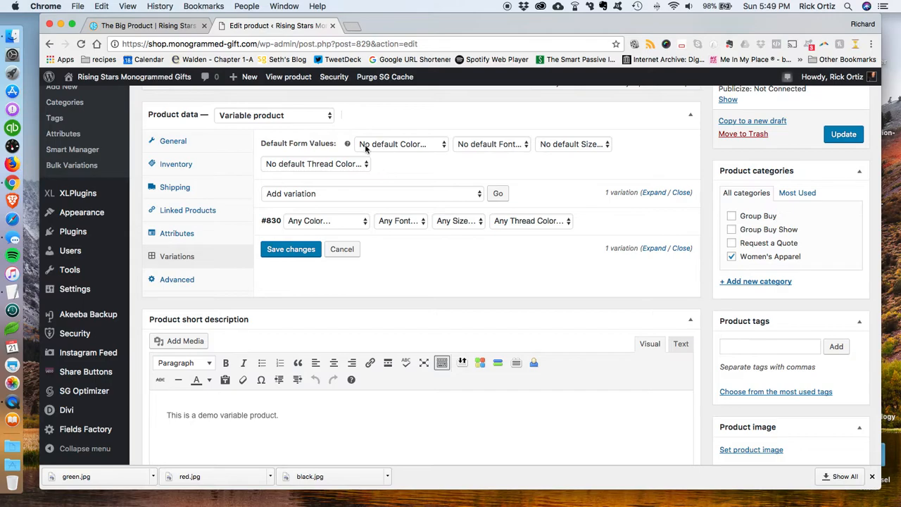
# Step: Examine the options in the new variation's Color, Font, Size and Thread Color dropdowns
pyautogui.moveTo(355, 227)
pyautogui.click(322, 222)
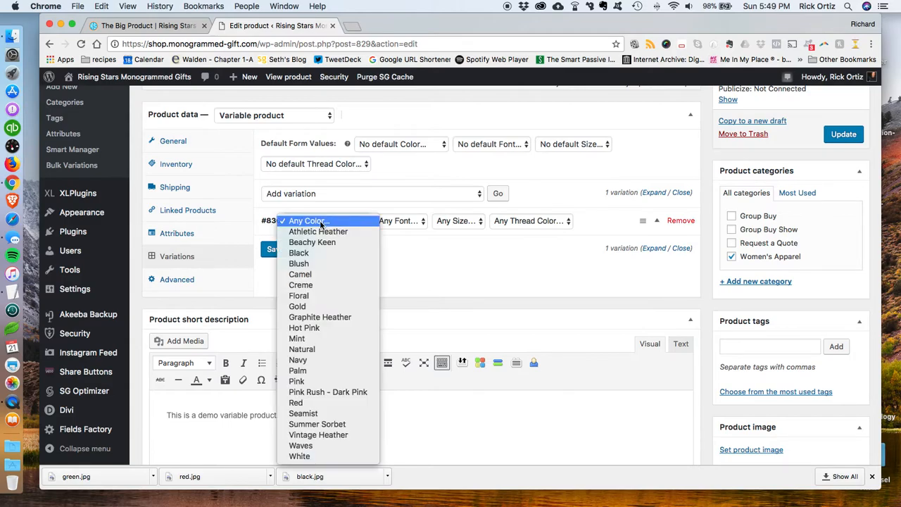
pyautogui.click(422, 280)
pyautogui.click(415, 224)
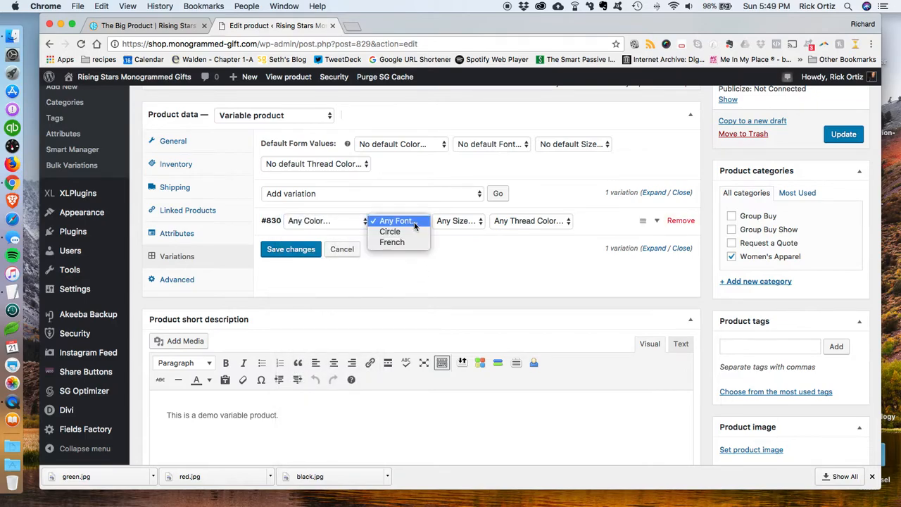
pyautogui.click(459, 223)
pyautogui.click(459, 223)
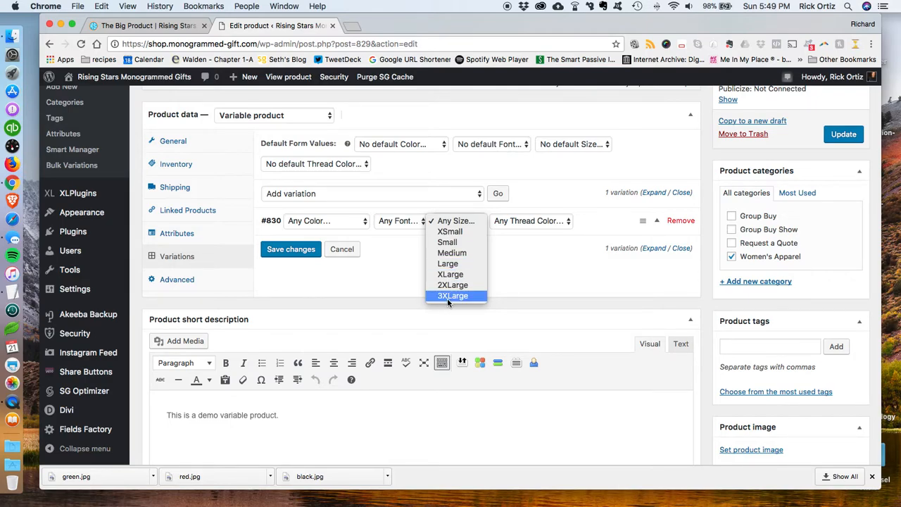
pyautogui.click(561, 234)
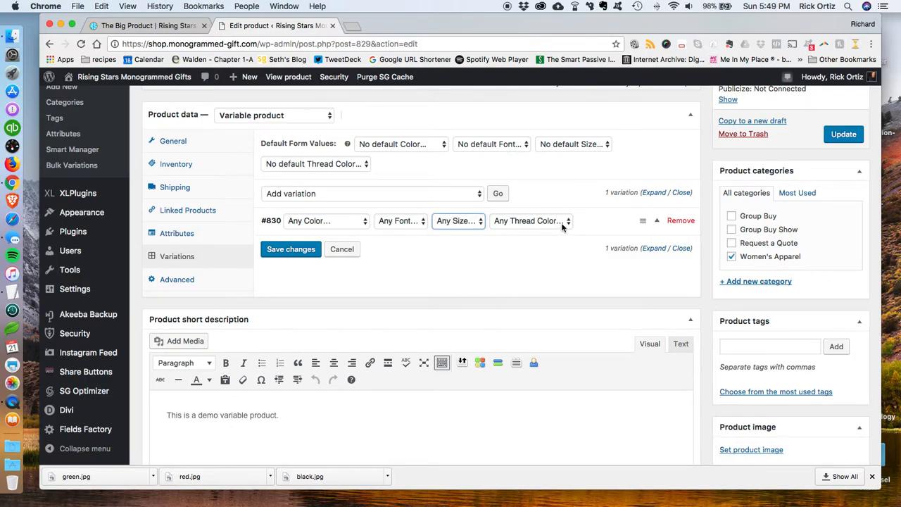
pyautogui.click(563, 223)
pyautogui.click(612, 274)
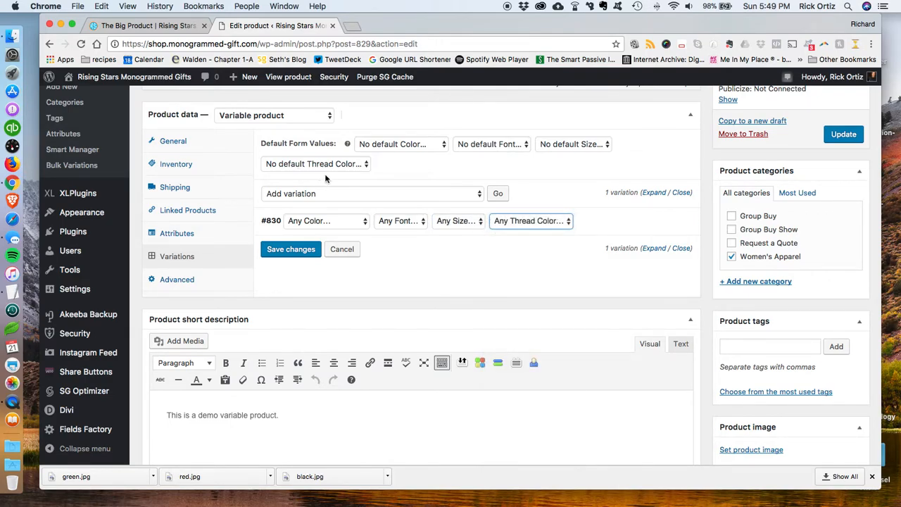
# Step: Save the variation changes and update the product
pyautogui.click(305, 252)
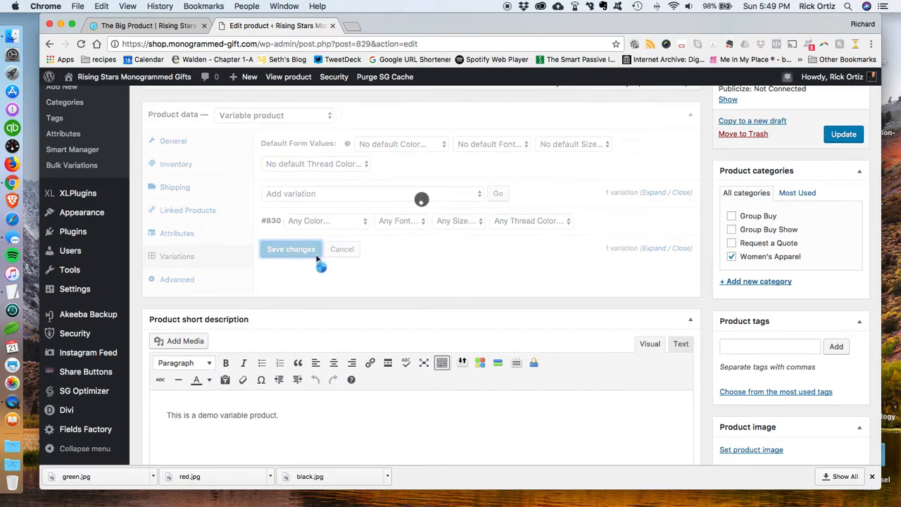
pyautogui.click(851, 140)
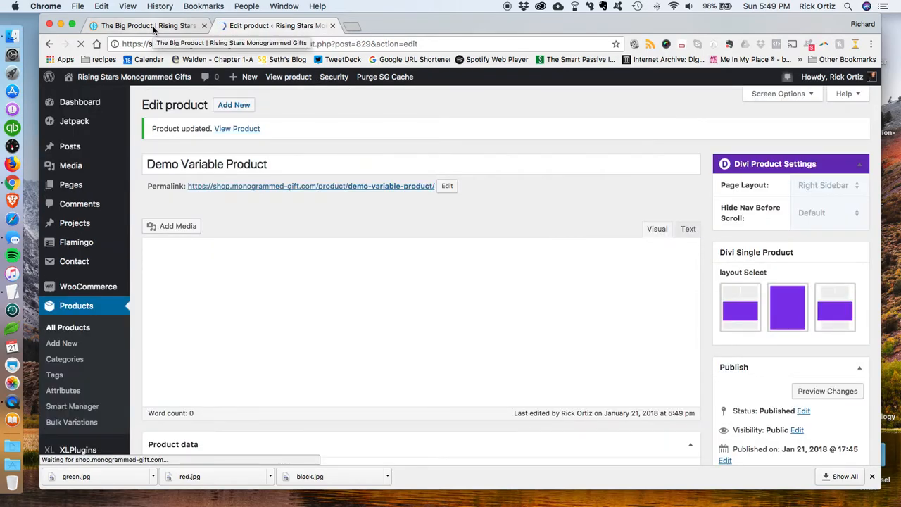
# Step: Go to the shop's home page and open the Demo Variable Product storefront page
pyautogui.click(153, 28)
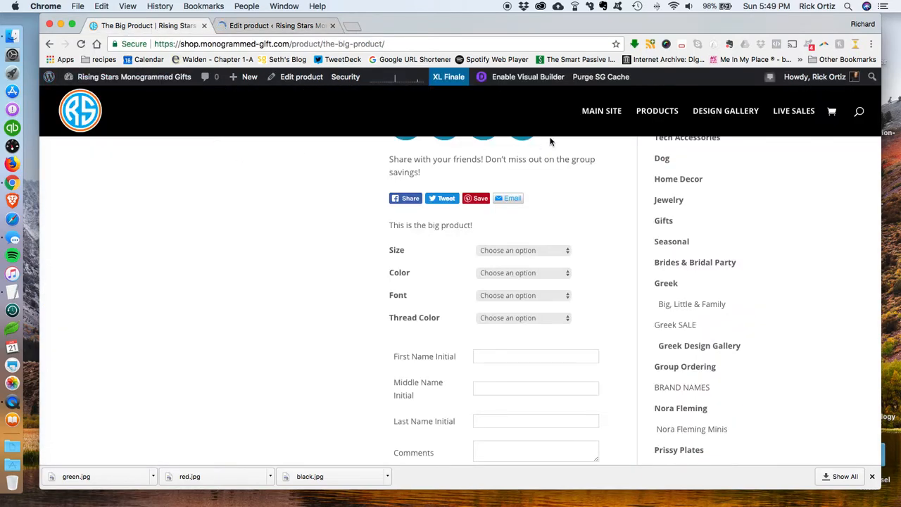
pyautogui.click(84, 121)
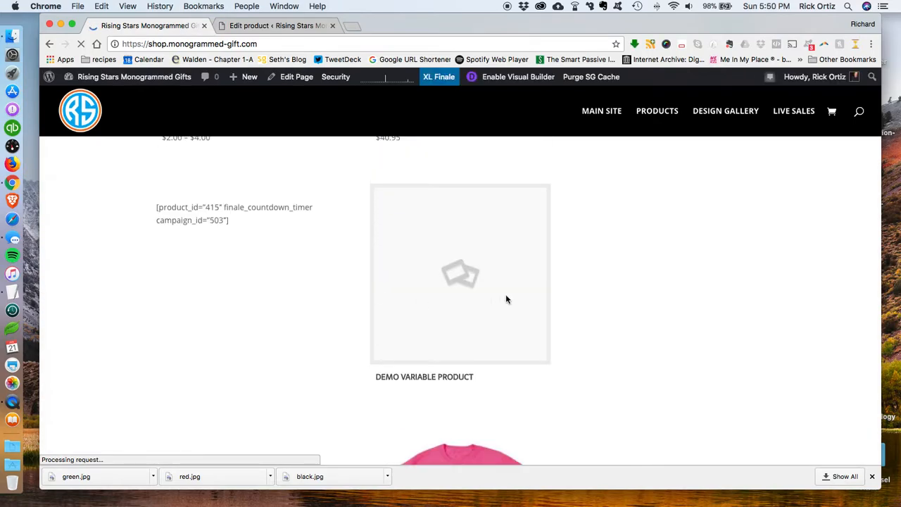
pyautogui.moveTo(458, 276)
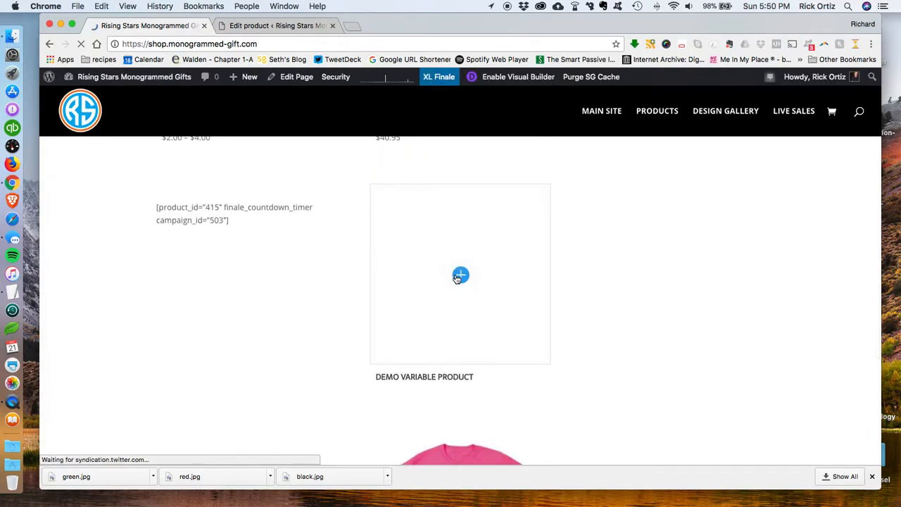
pyautogui.click(459, 276)
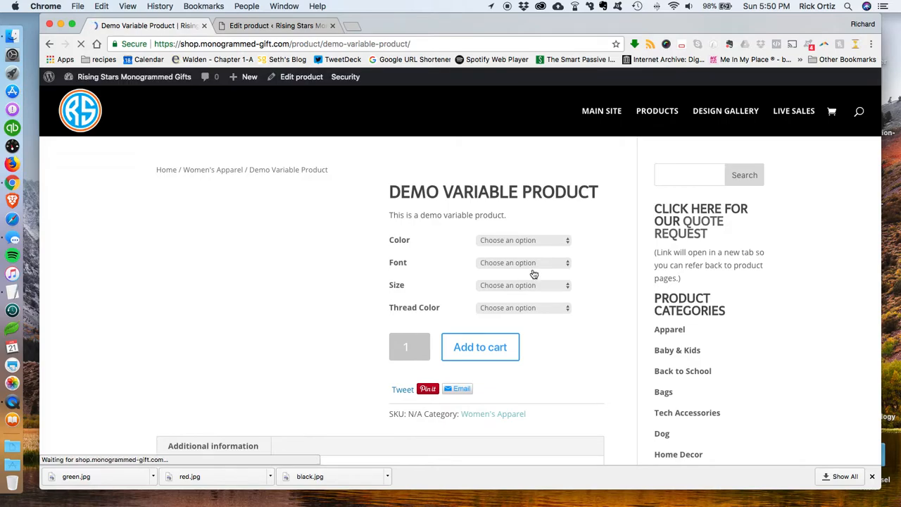
# Step: Examine the options in the storefront's Color, Size and Thread Color dropdowns
pyautogui.click(533, 241)
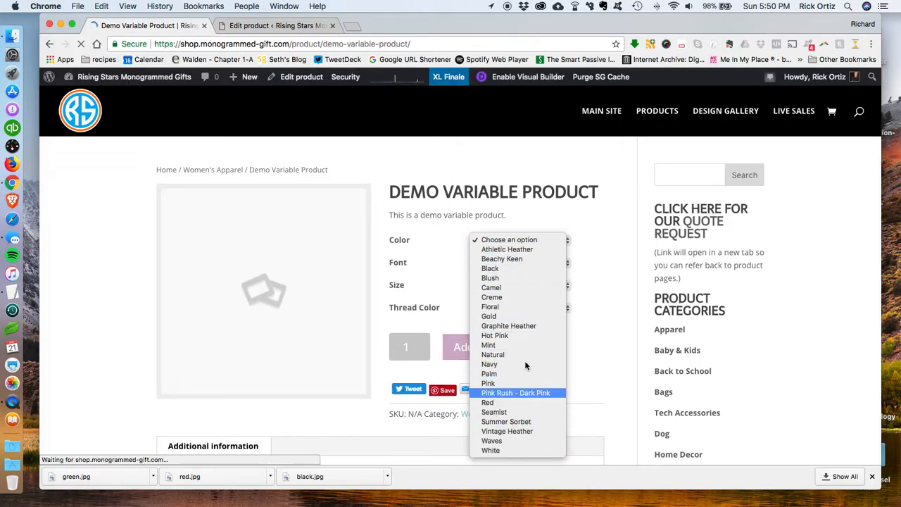
pyautogui.click(550, 267)
pyautogui.click(550, 290)
pyautogui.click(542, 294)
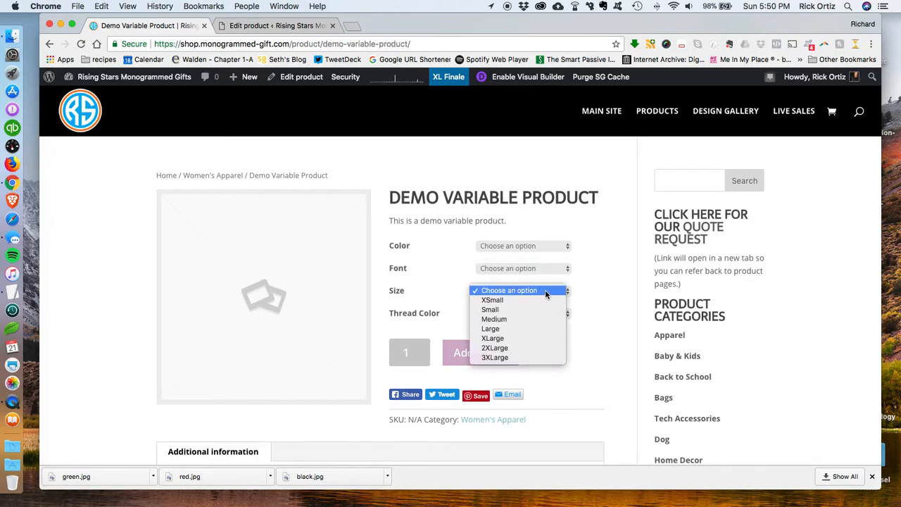
pyautogui.click(594, 306)
pyautogui.click(518, 317)
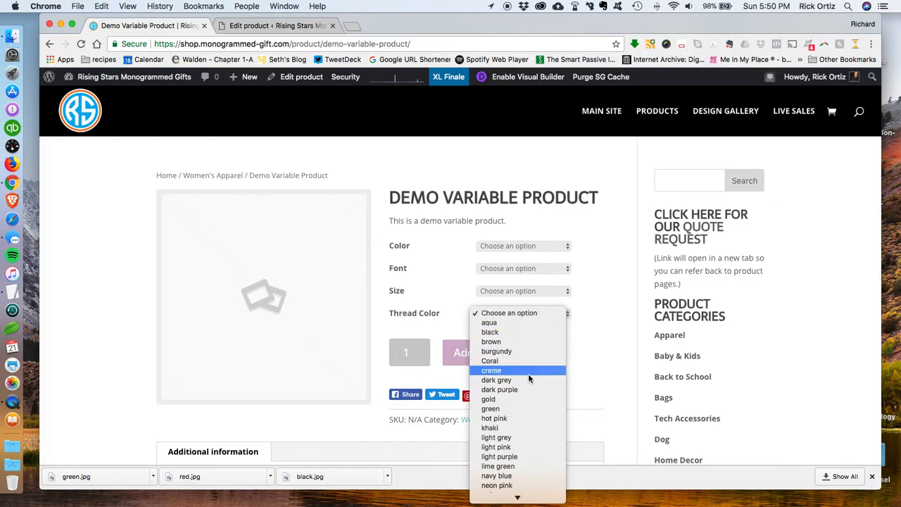
pyautogui.click(604, 340)
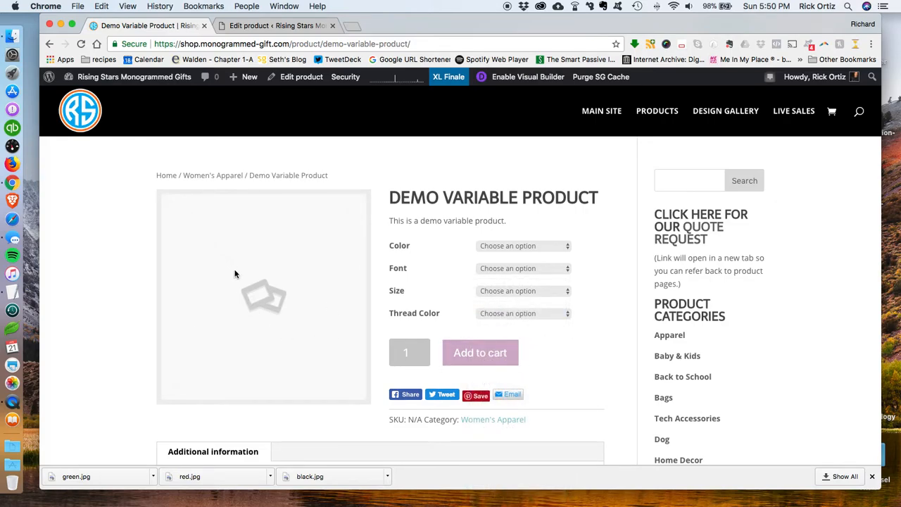
# Step: Set black.jpg from the shirt-images folder as the product image in the product editor
pyautogui.click(262, 24)
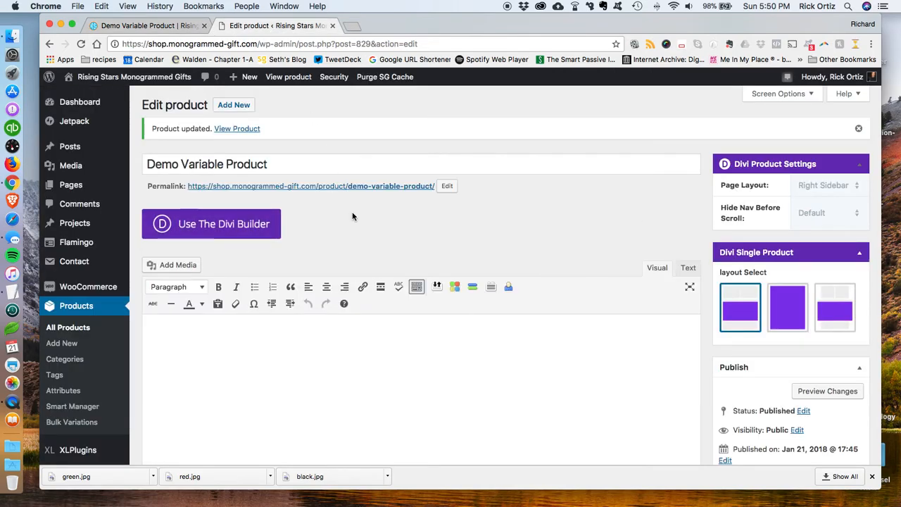
pyautogui.scroll(-10, 388, 223)
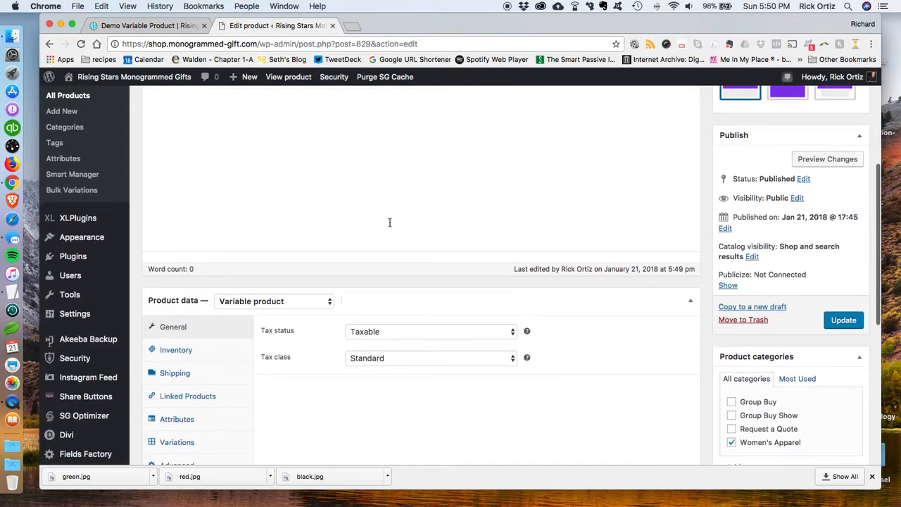
pyautogui.scroll(-3, 655, 312)
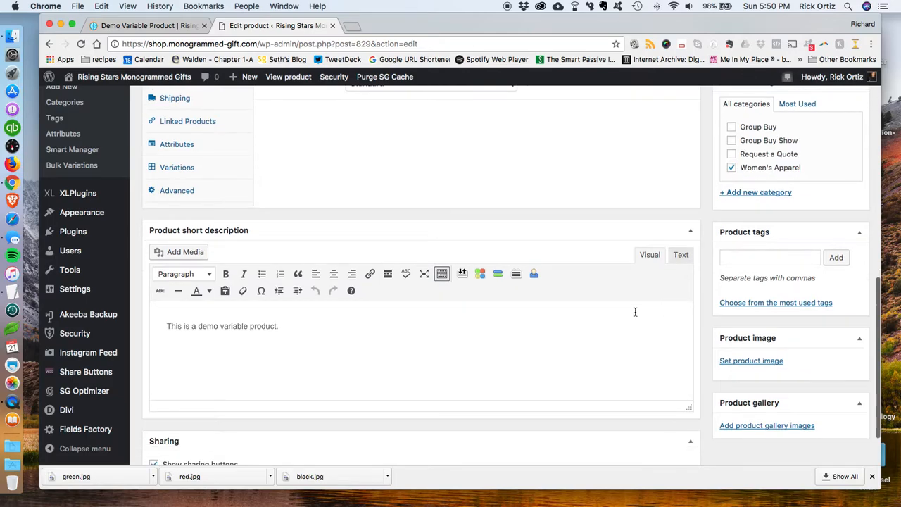
pyautogui.click(768, 367)
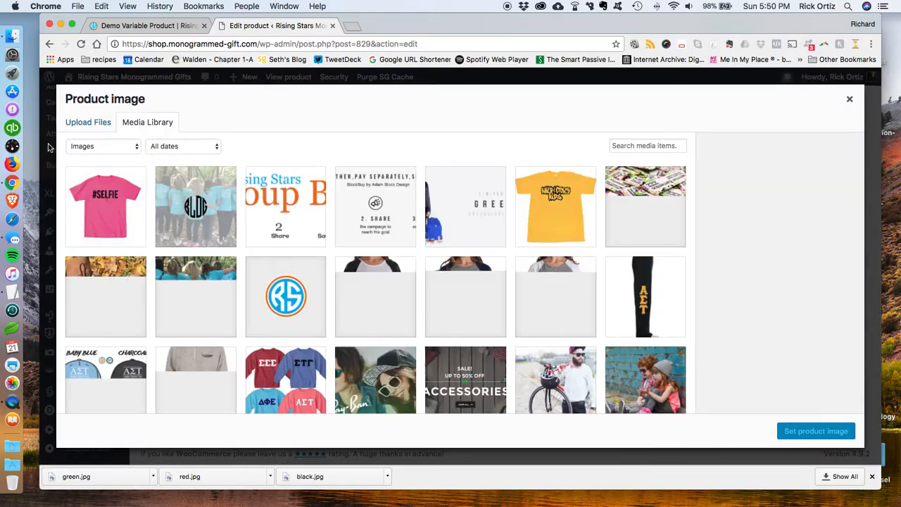
pyautogui.click(83, 124)
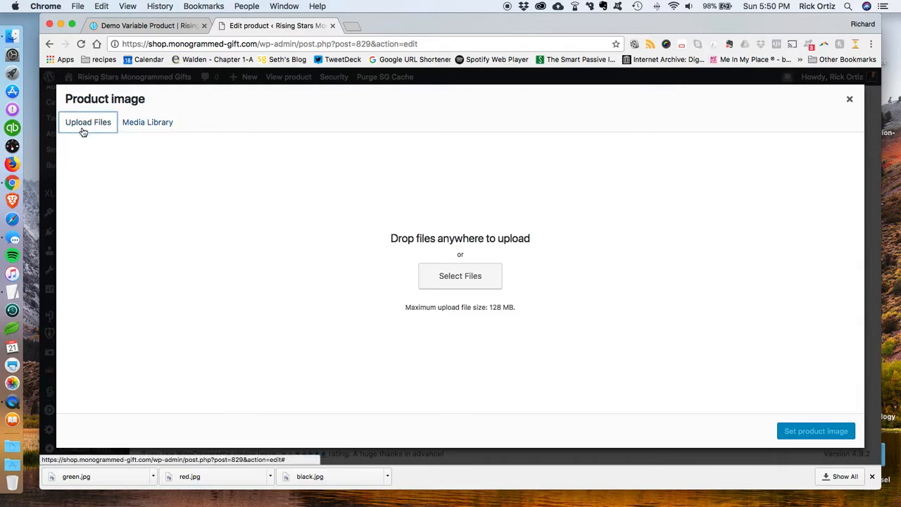
pyautogui.click(470, 289)
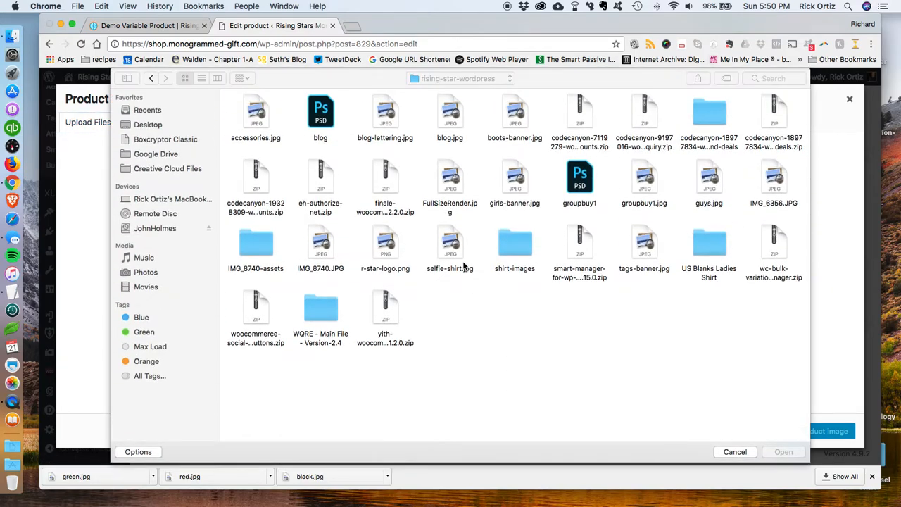
pyautogui.doubleClick(513, 247)
pyautogui.doubleClick(264, 121)
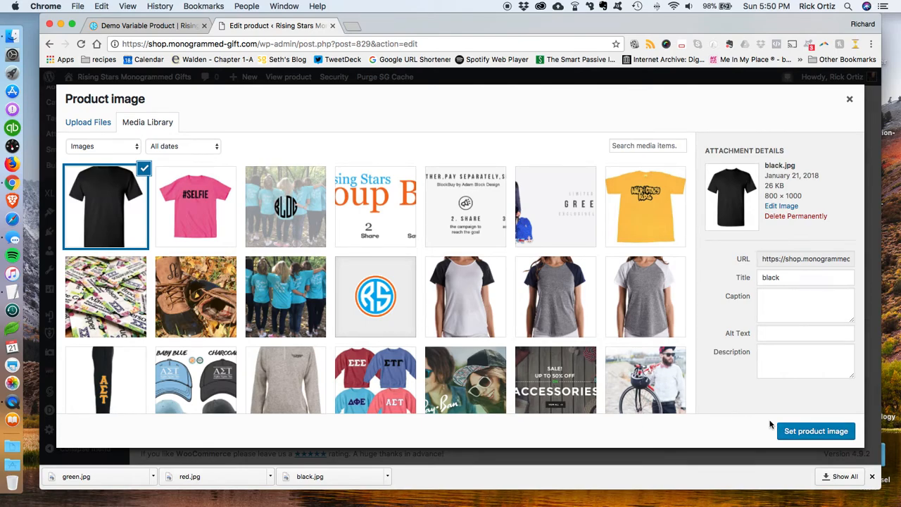
pyautogui.click(796, 432)
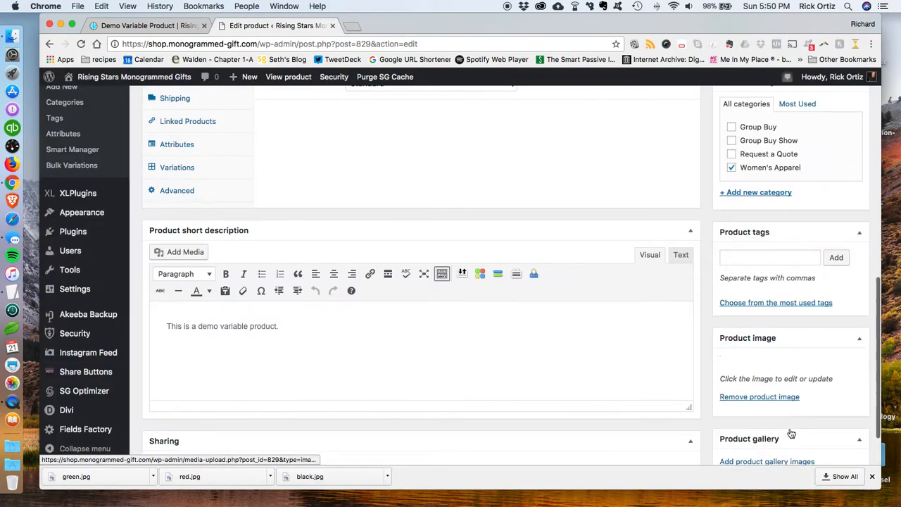
# Step: Upload red.jpg and green.jpg into the product gallery and update the product
pyautogui.scroll(-5, 810, 341)
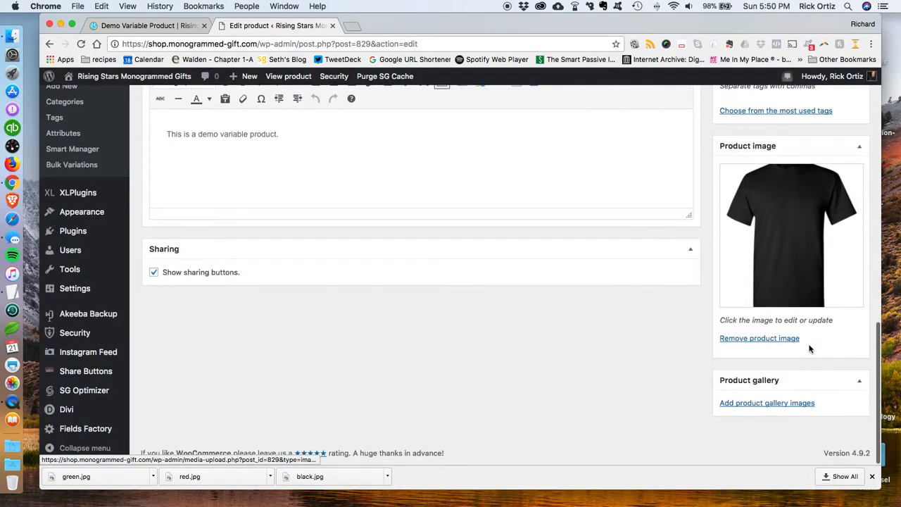
pyautogui.click(789, 403)
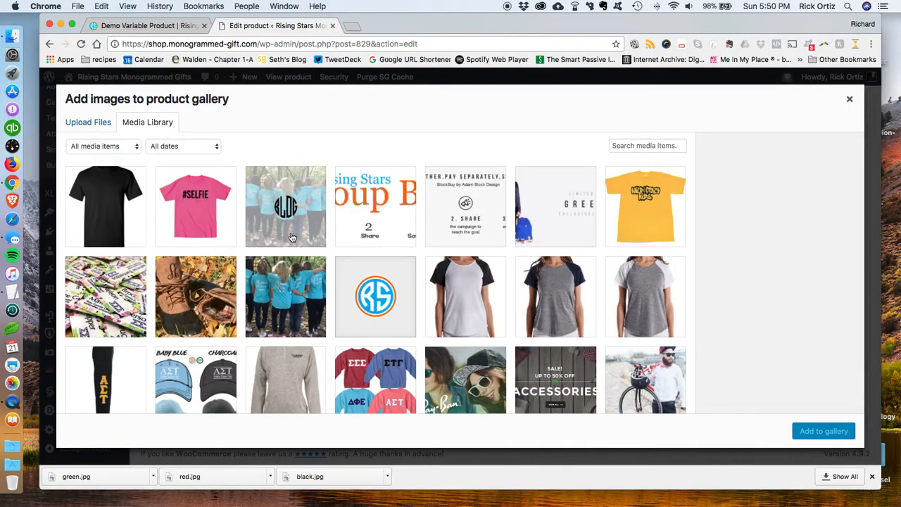
pyautogui.click(89, 123)
pyautogui.click(449, 274)
pyautogui.moveTo(294, 109); pyautogui.dragTo(420, 133)
pyautogui.click(794, 454)
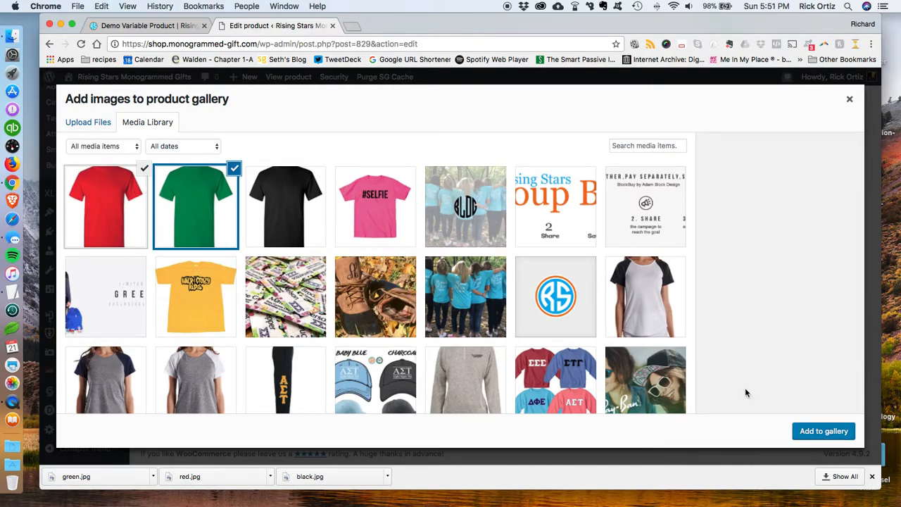
pyautogui.click(820, 433)
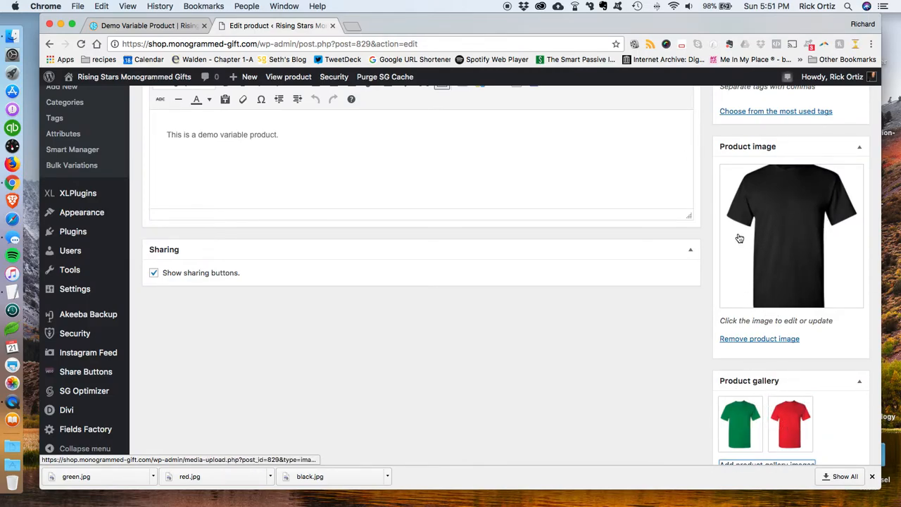
pyautogui.scroll(3, 455, 387)
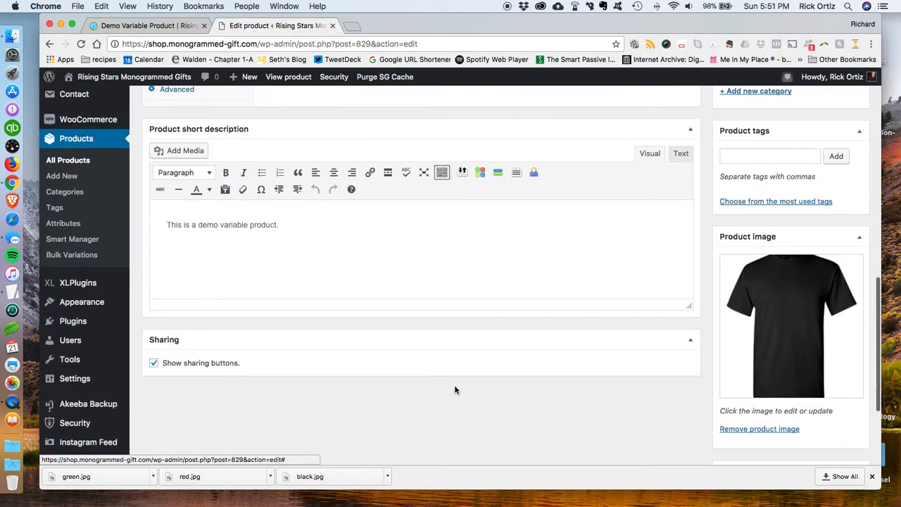
pyautogui.scroll(10, 454, 390)
pyautogui.click(841, 246)
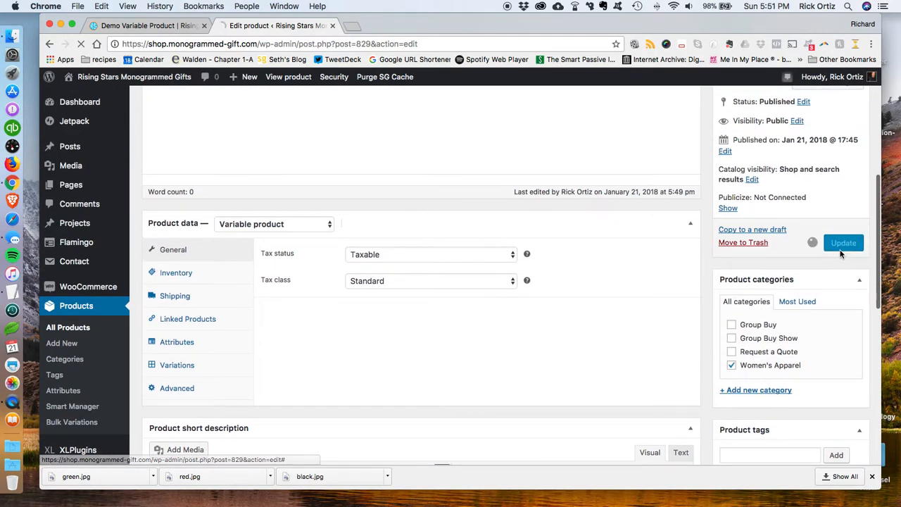
# Step: Reload the storefront product page and preview the gallery thumbnails
pyautogui.click(158, 28)
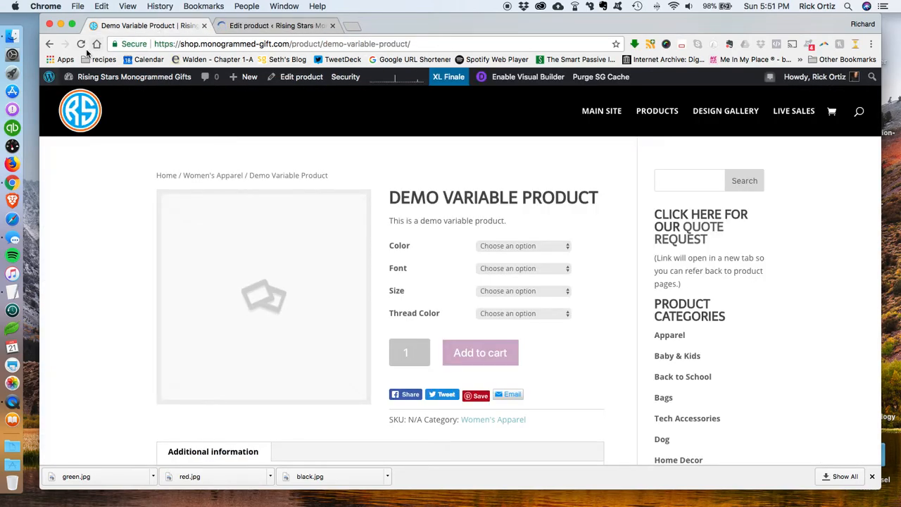
pyautogui.click(80, 44)
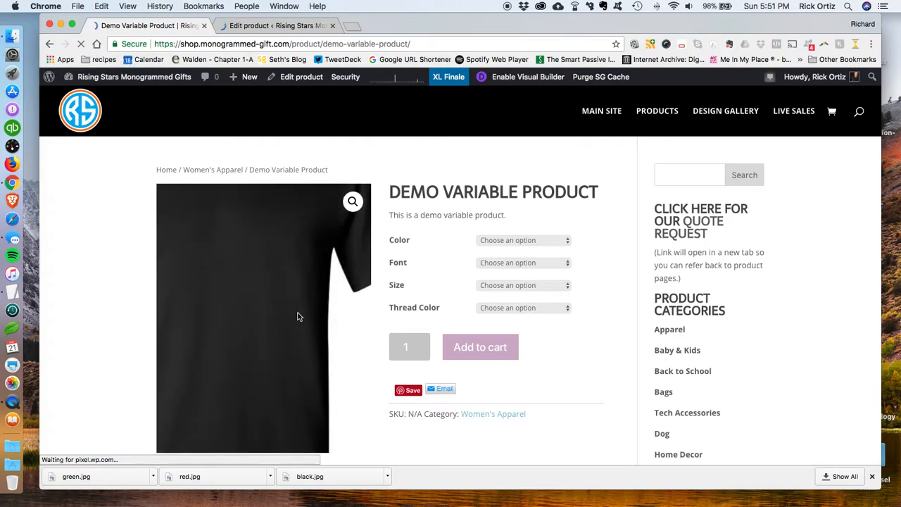
pyautogui.scroll(-5, 609, 275)
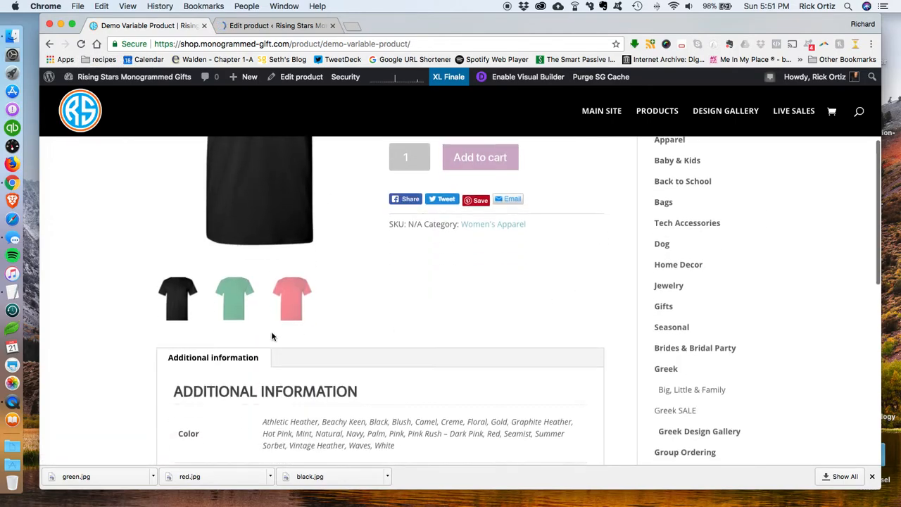
pyautogui.click(292, 309)
pyautogui.click(243, 311)
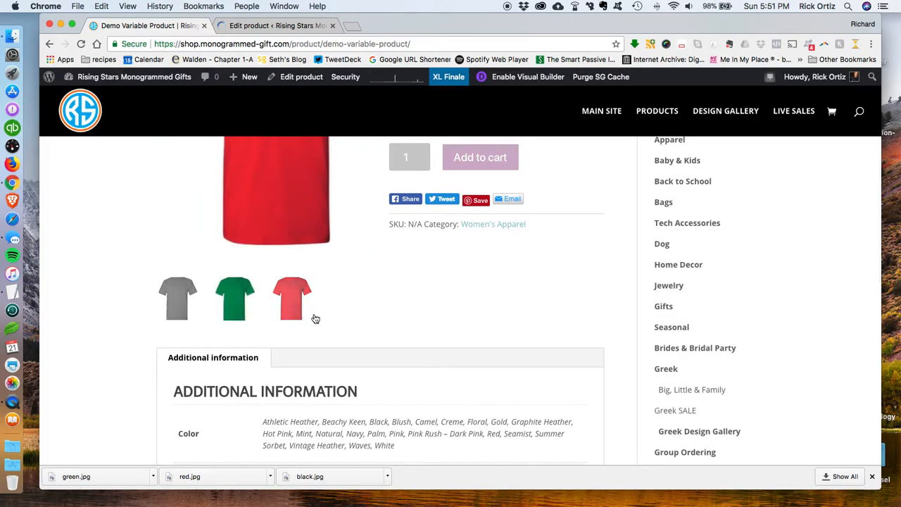
pyautogui.scroll(3, 340, 313)
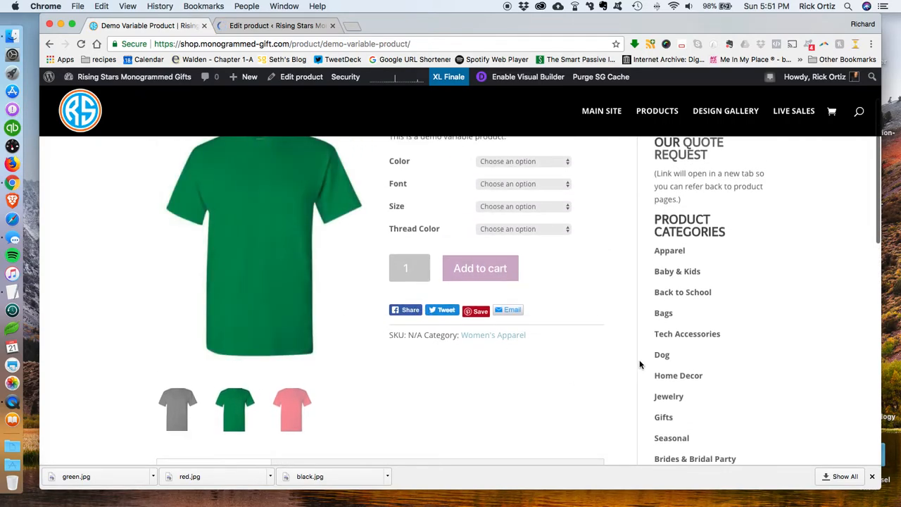
pyautogui.scroll(2, 639, 363)
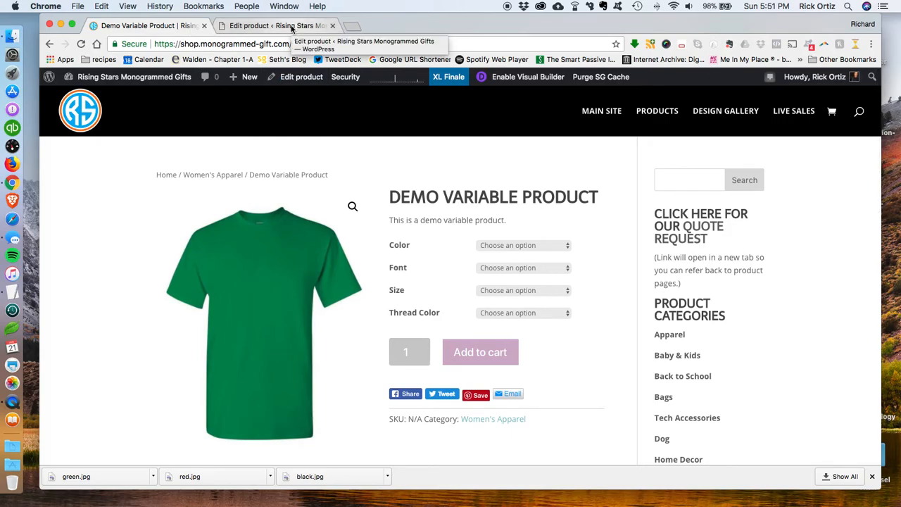
# Step: Compare the product editor with the storefront's Size dropdown options
pyautogui.click(291, 26)
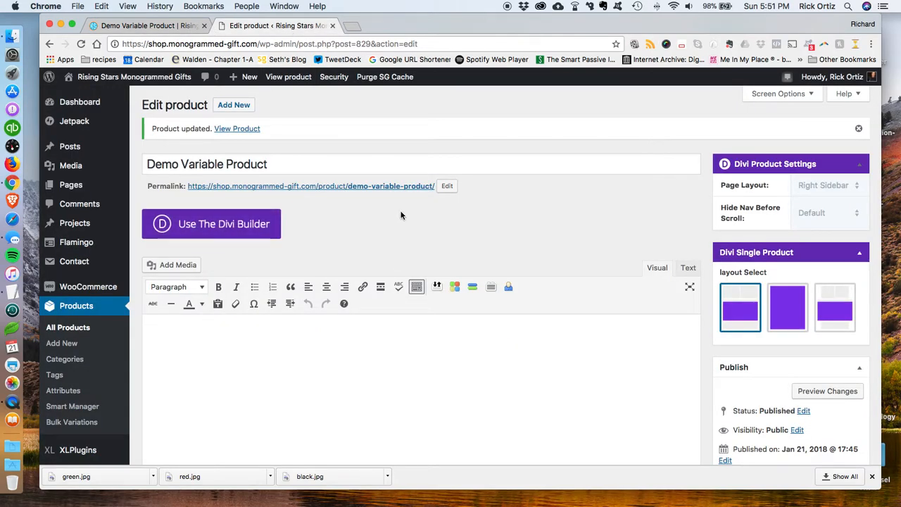
pyautogui.scroll(-5, 398, 226)
pyautogui.scroll(5, 352, 176)
pyautogui.scroll(-1, 282, 105)
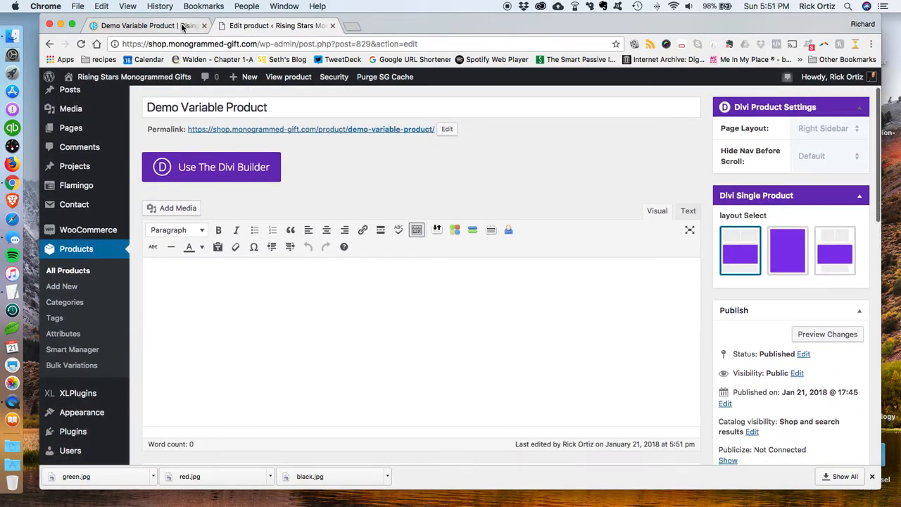
pyautogui.click(188, 25)
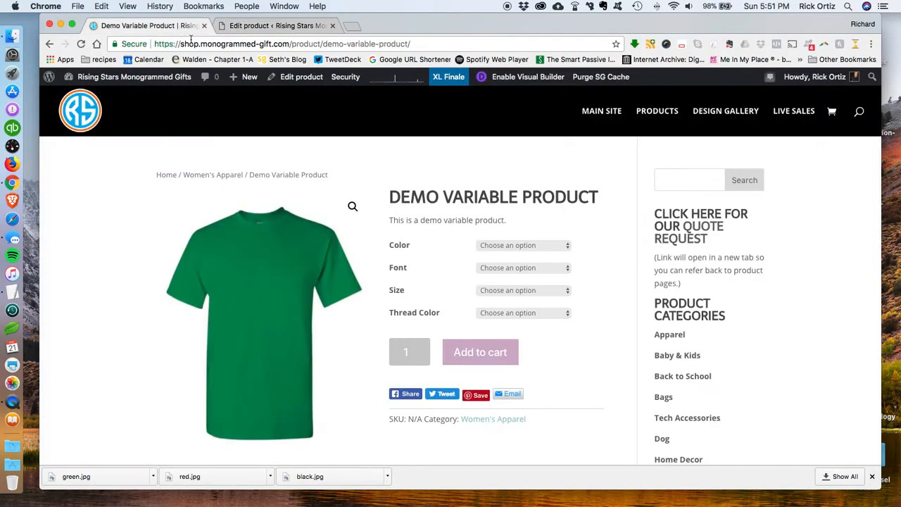
pyautogui.click(501, 294)
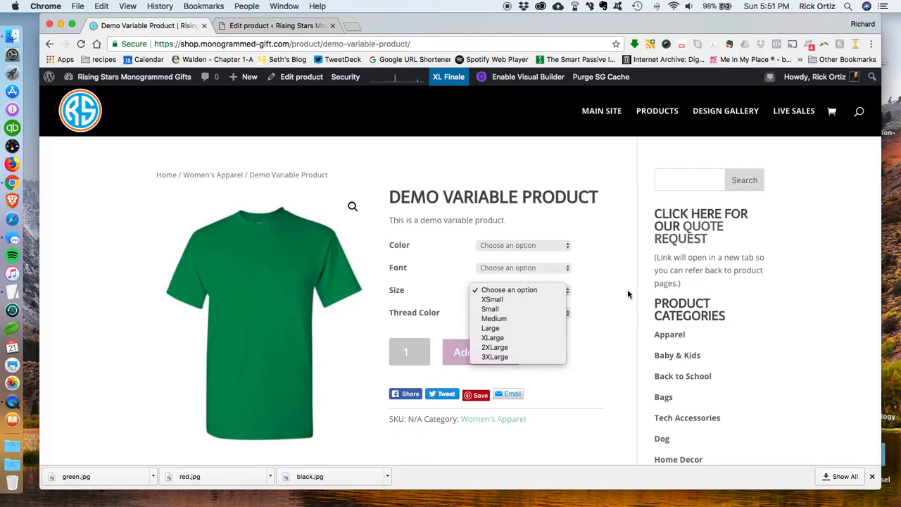
pyautogui.click(252, 25)
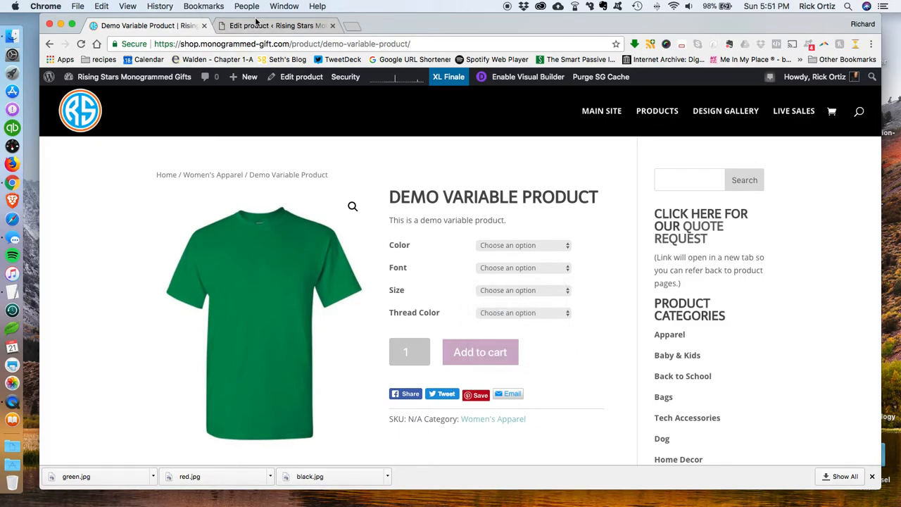
pyautogui.click(254, 26)
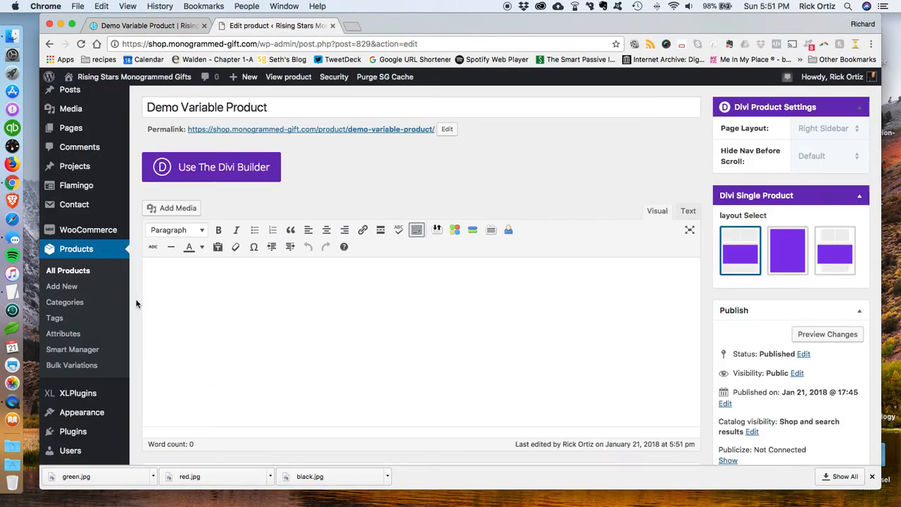
# Step: Open Bulk Variations to create/update variations for Demo Variable Product with a base price of 15.00
pyautogui.click(72, 365)
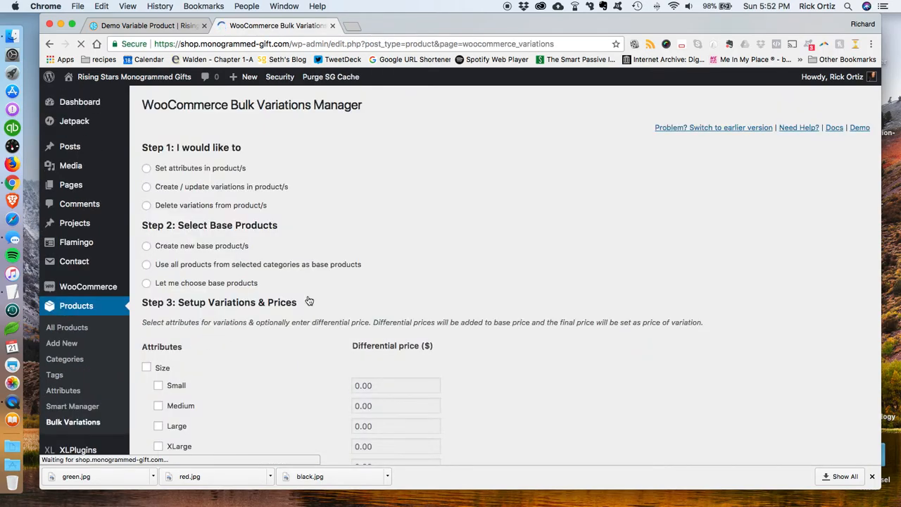
pyautogui.click(148, 190)
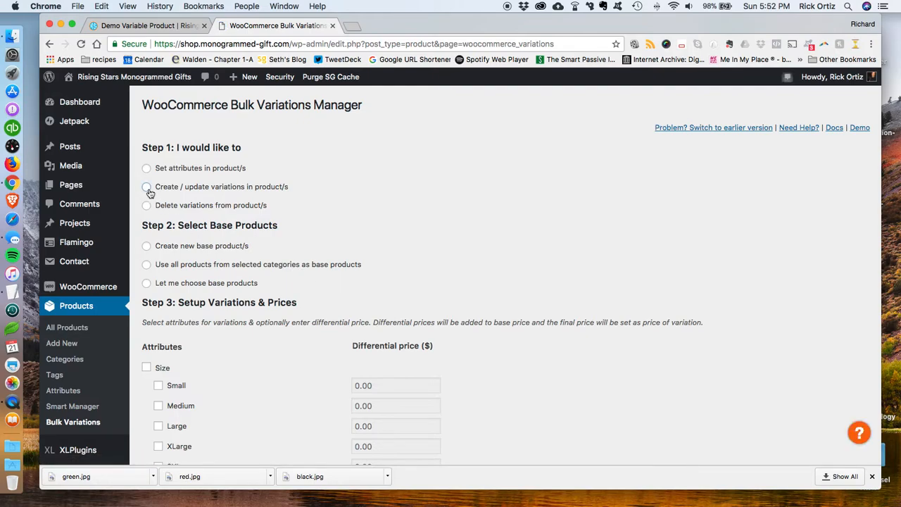
pyautogui.click(148, 283)
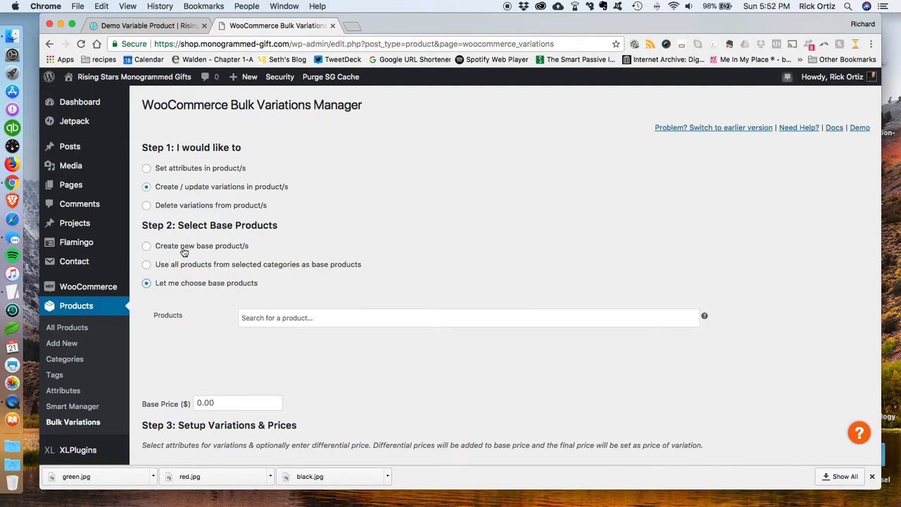
pyautogui.click(287, 318)
pyautogui.write('demo')
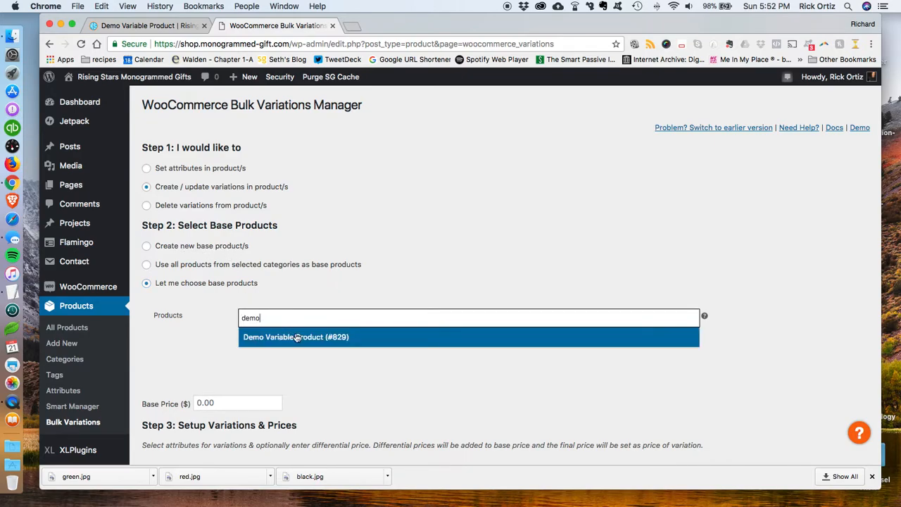
pyautogui.click(296, 337)
pyautogui.click(189, 407)
pyautogui.write('15')
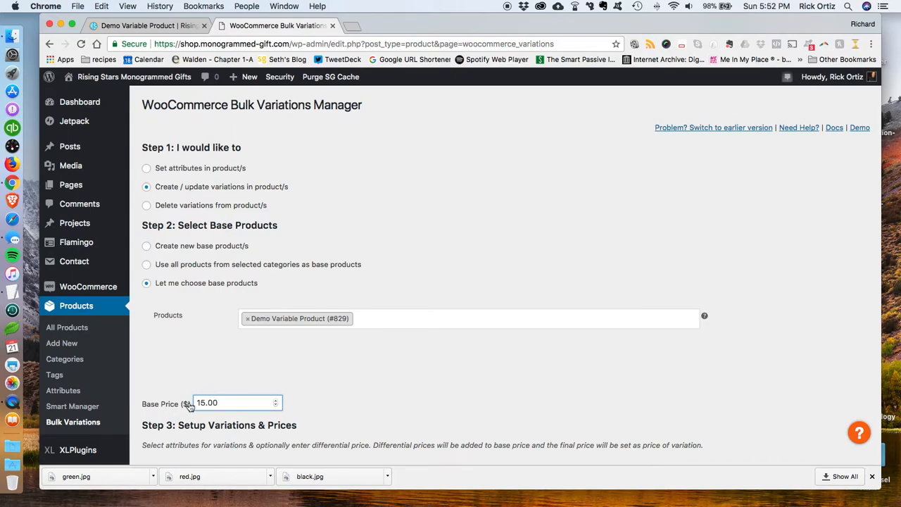
# Step: Select the XLarge size for variations with a differential price of 1
pyautogui.click(353, 382)
pyautogui.scroll(-3, 326, 381)
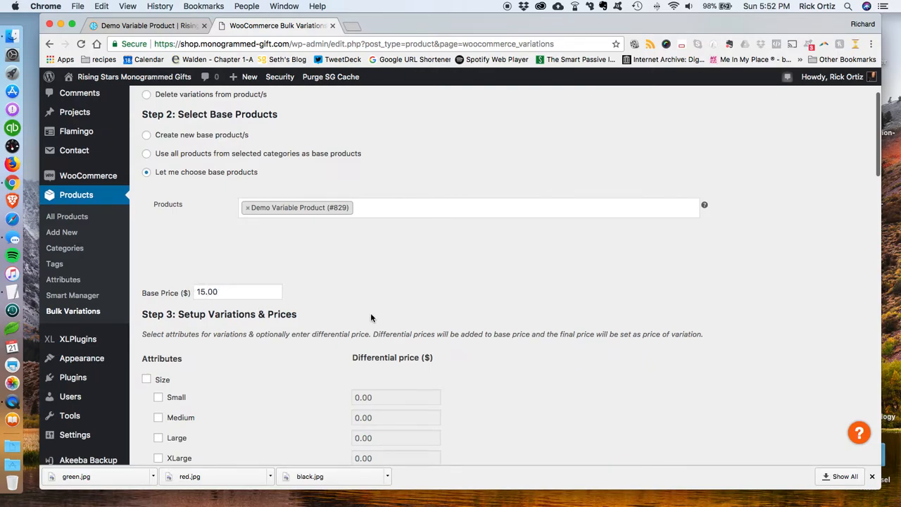
pyautogui.scroll(-15, 437, 309)
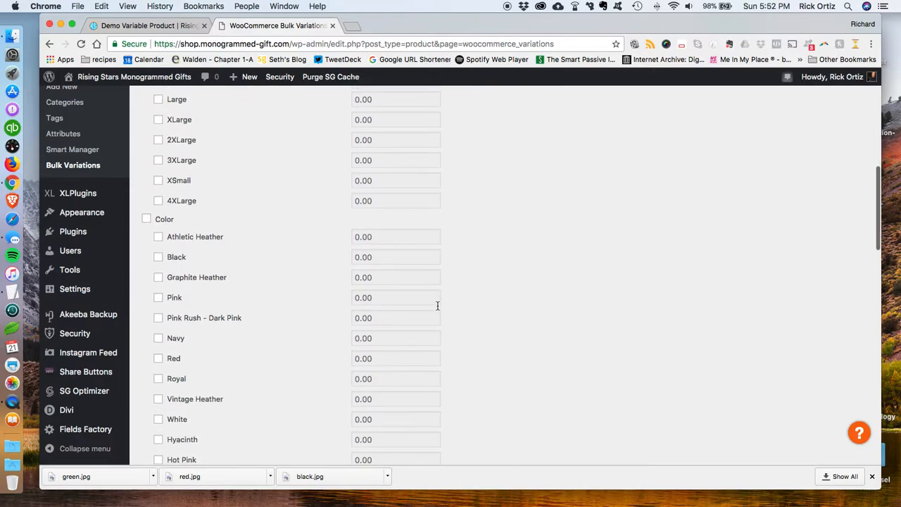
pyautogui.scroll(7, 437, 306)
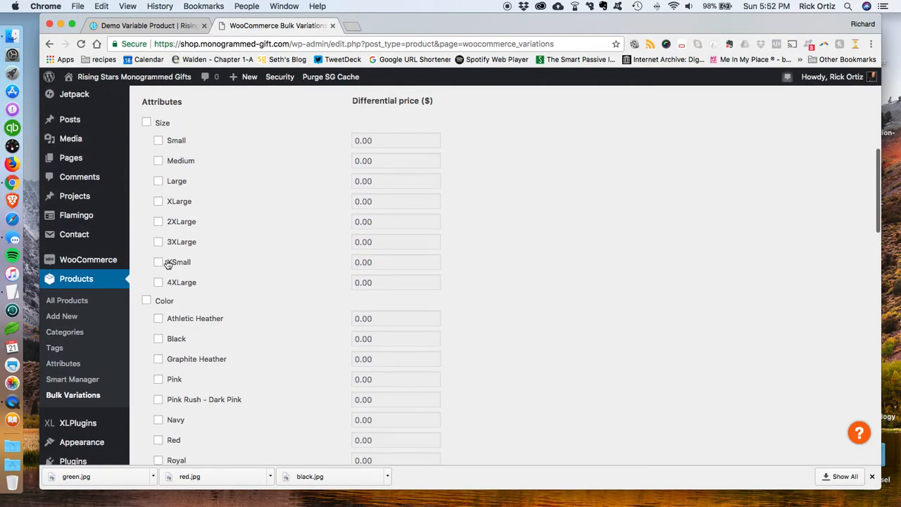
pyautogui.click(377, 241)
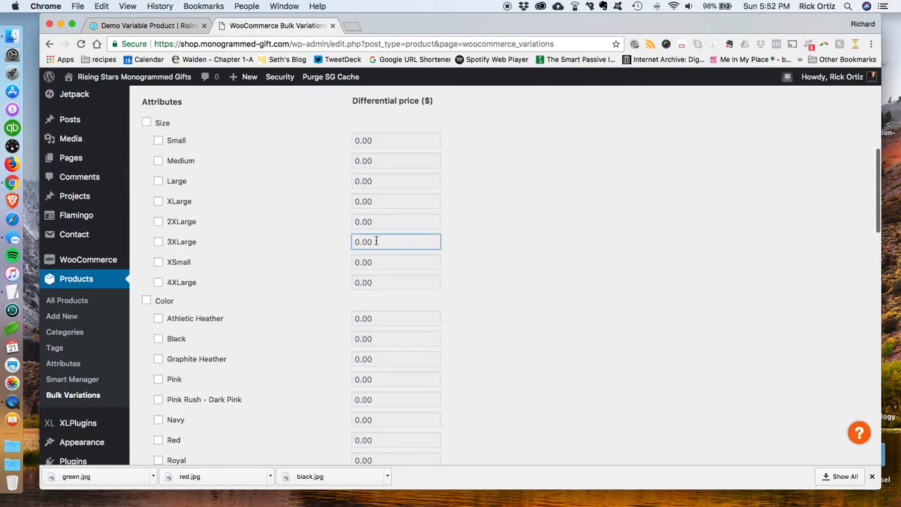
pyautogui.click(373, 222)
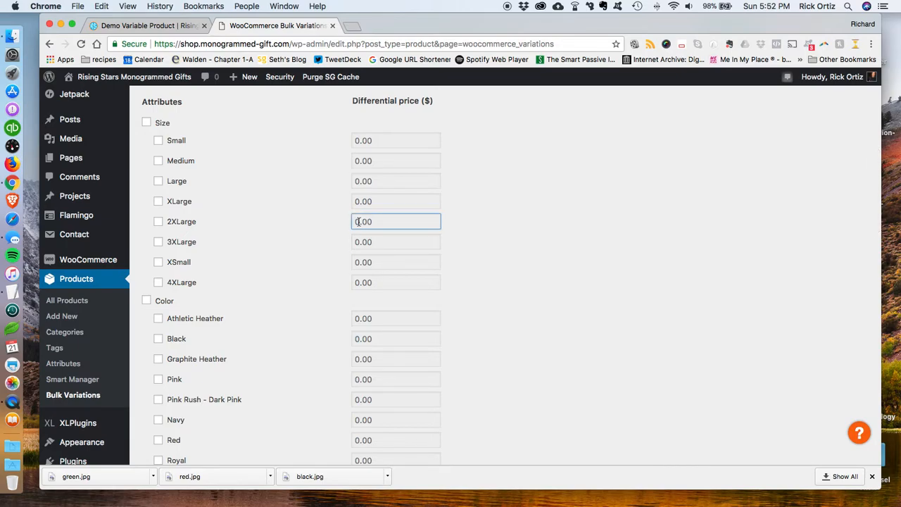
pyautogui.click(365, 204)
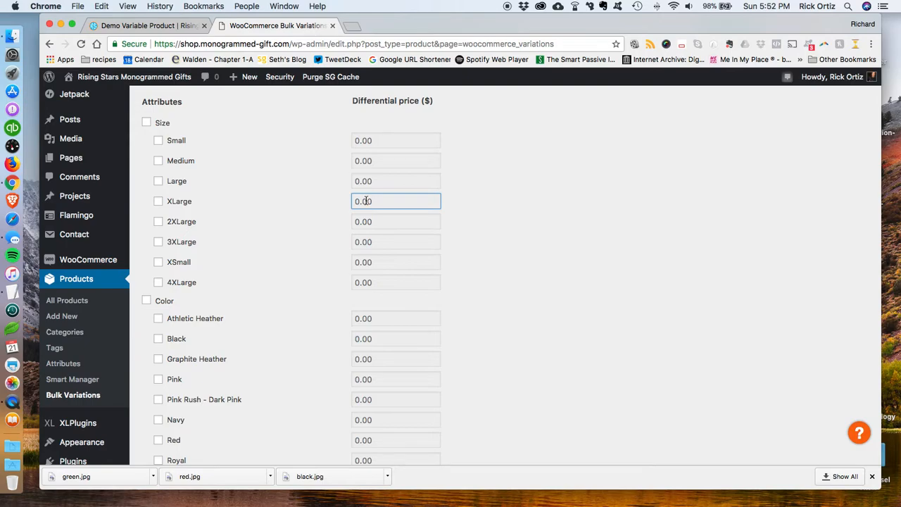
pyautogui.click(159, 202)
pyautogui.doubleClick(358, 201)
pyautogui.write('1')
# Step: Select the 2XLarge and 3XLarge sizes with differential prices of 2 and 3
pyautogui.click(159, 224)
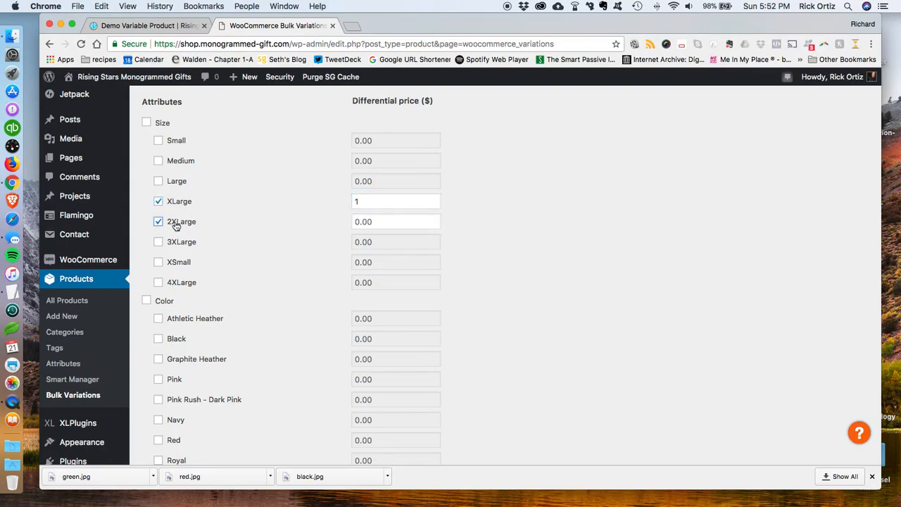
pyautogui.click(357, 221)
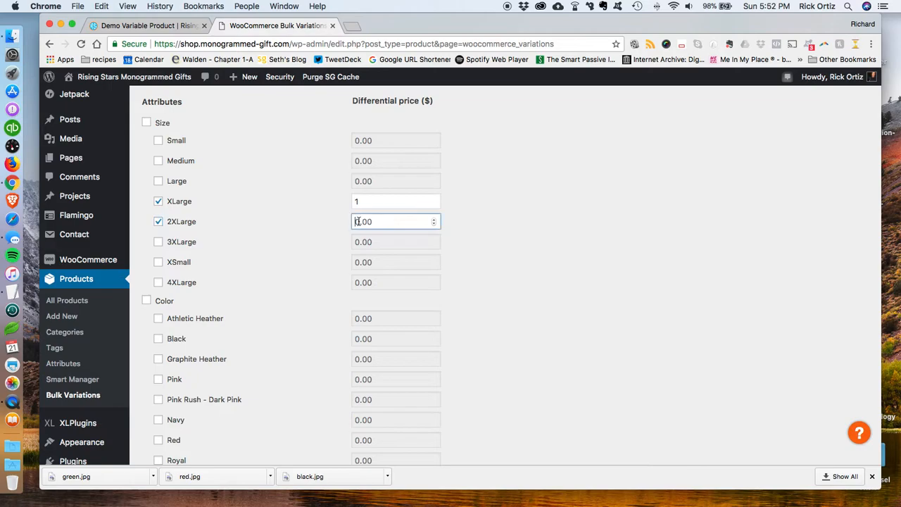
pyautogui.click(160, 243)
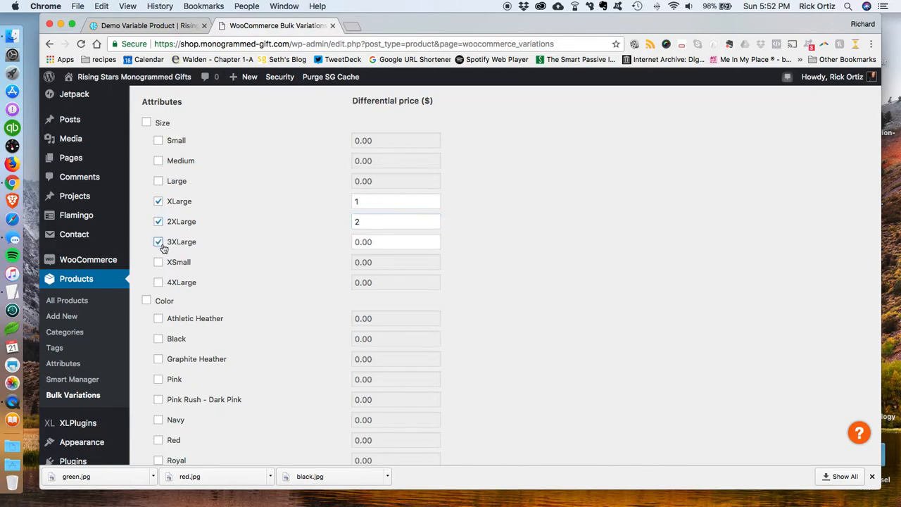
pyautogui.doubleClick(370, 242)
pyautogui.write('3')
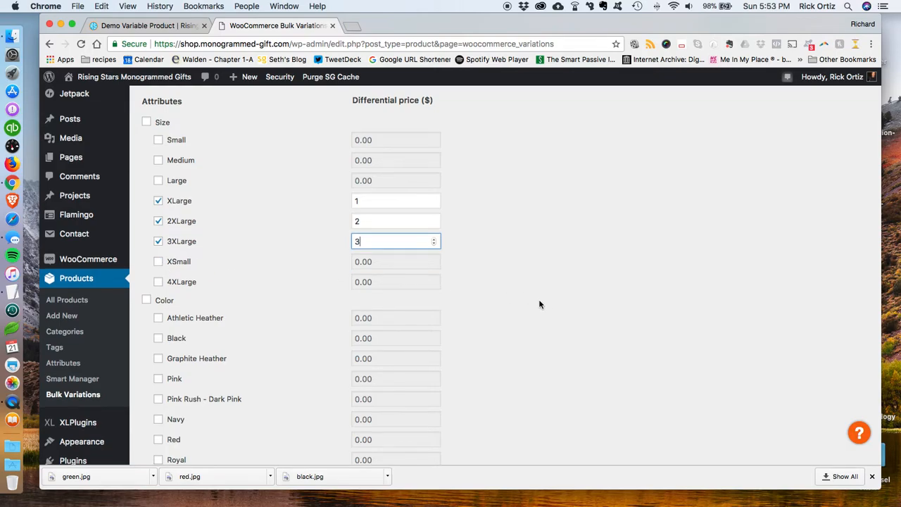
# Step: Enable Visible on the product page and apply the bulk variations
pyautogui.scroll(-10, 540, 305)
pyautogui.scroll(10, 540, 304)
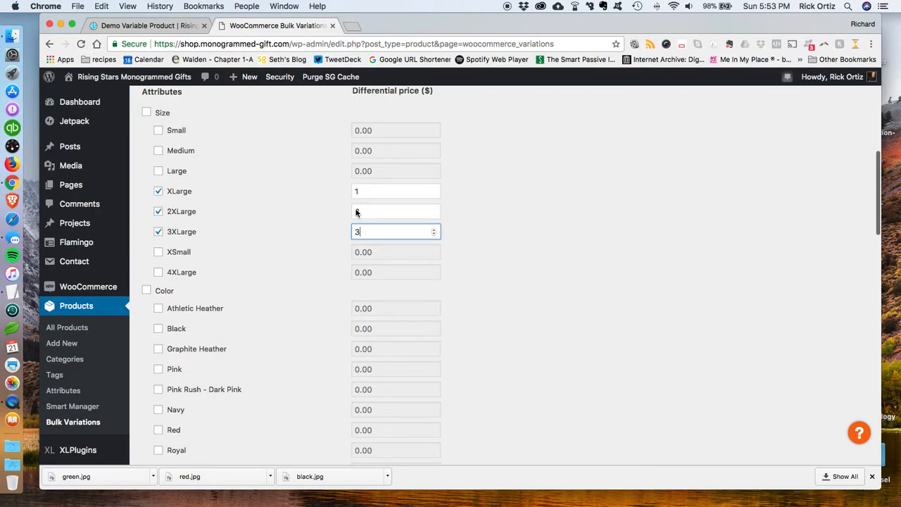
pyautogui.scroll(-20, 593, 308)
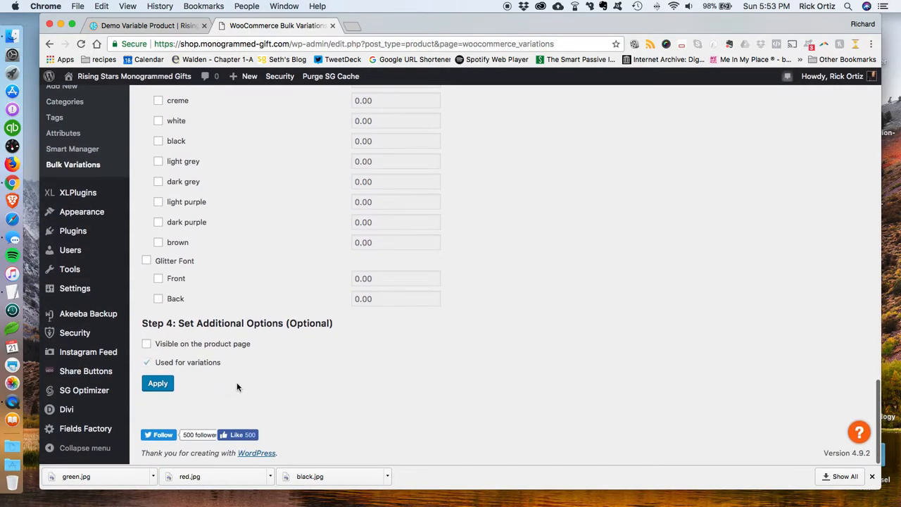
pyautogui.click(146, 345)
pyautogui.click(158, 384)
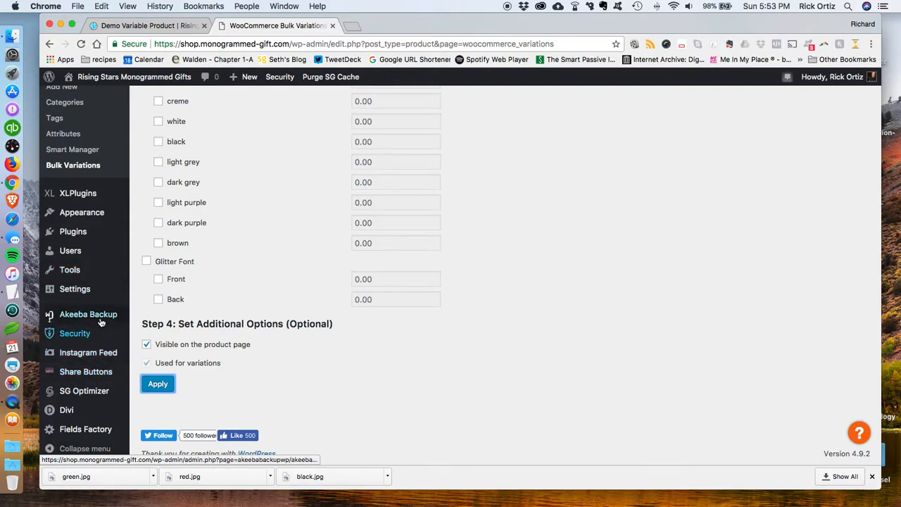
# Step: Open Demo Variable Product for editing and view its variations
pyautogui.scroll(5, 75, 274)
pyautogui.click(88, 298)
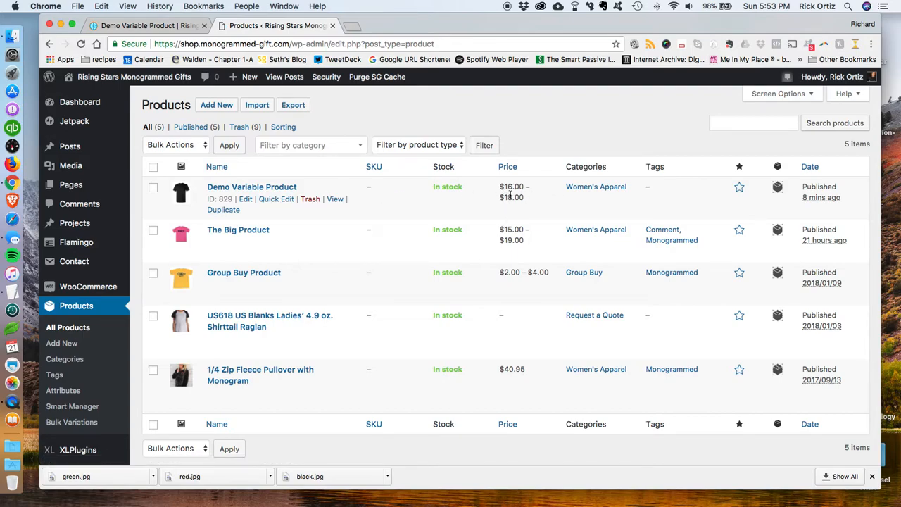
pyautogui.click(257, 190)
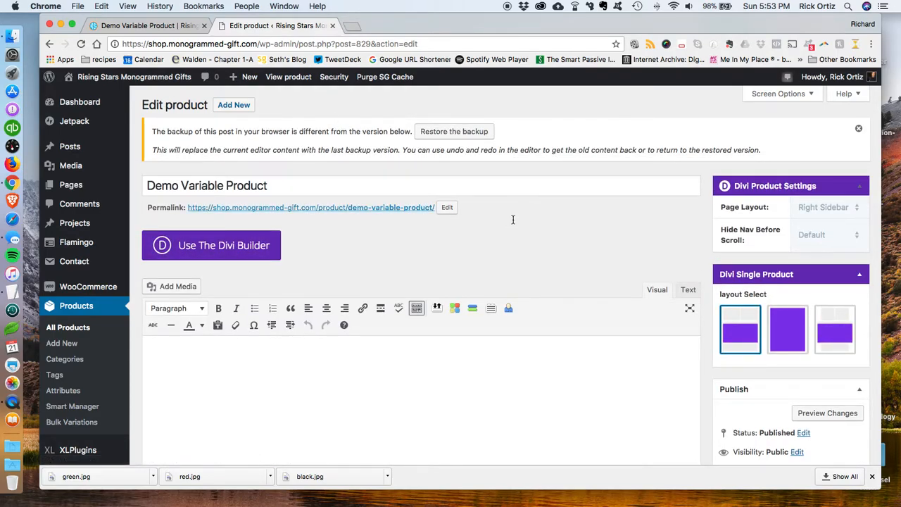
pyautogui.scroll(-10, 512, 220)
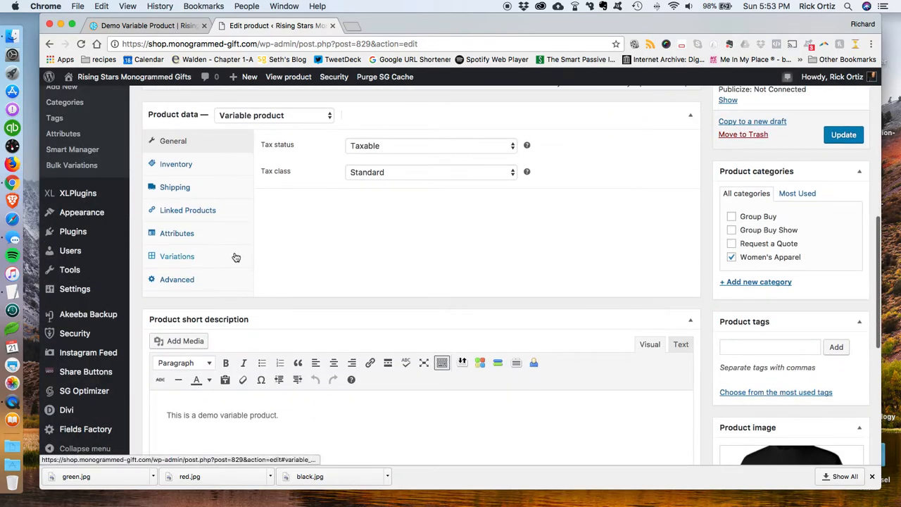
pyautogui.click(233, 256)
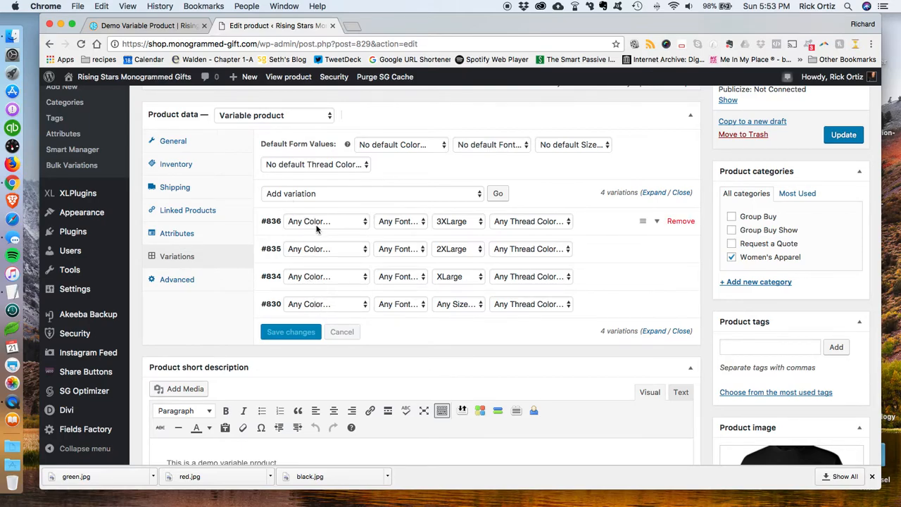
# Step: Update the Demo Variable Product
pyautogui.scroll(-2, 450, 237)
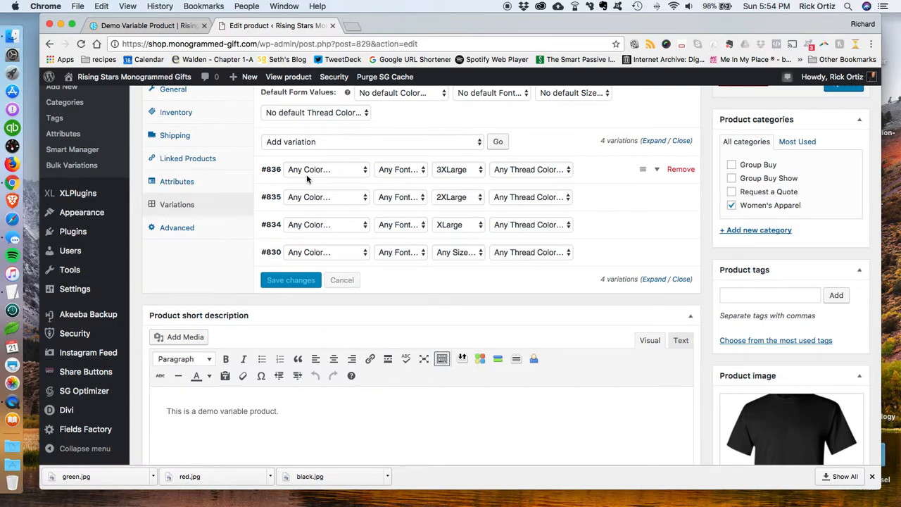
pyautogui.scroll(3, 306, 175)
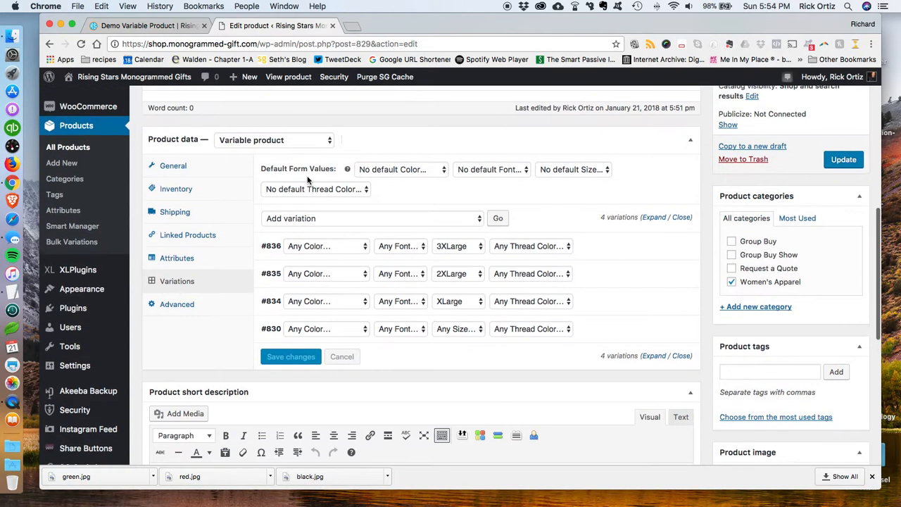
pyautogui.click(841, 160)
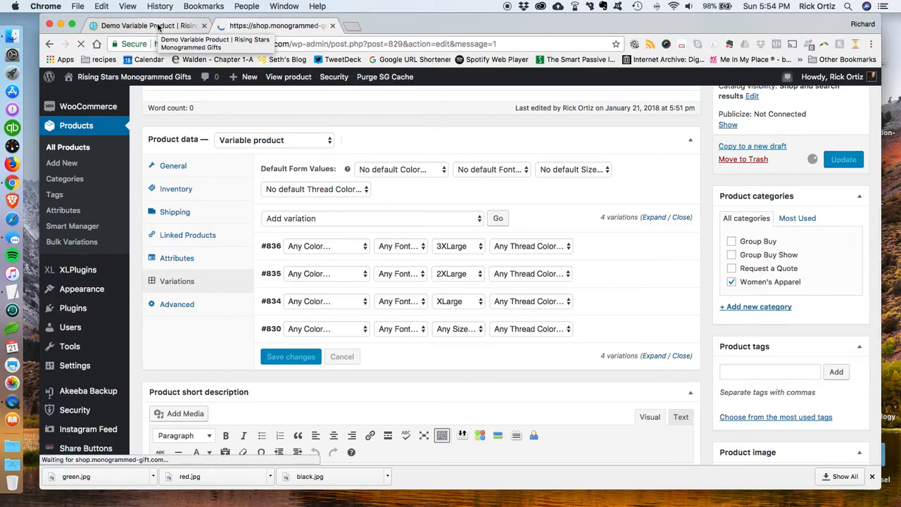
# Step: Reload the storefront product page to review its options, then return to the product editor
pyautogui.click(156, 26)
pyautogui.click(81, 44)
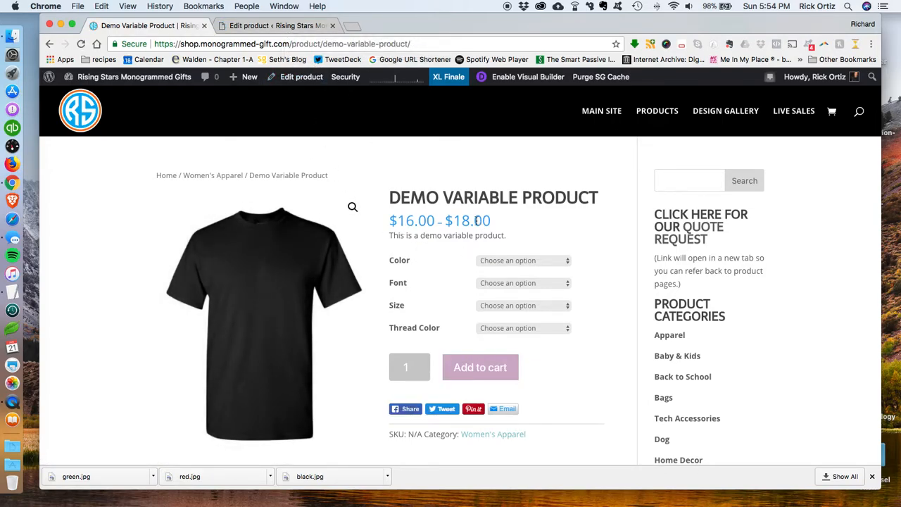
pyautogui.click(287, 27)
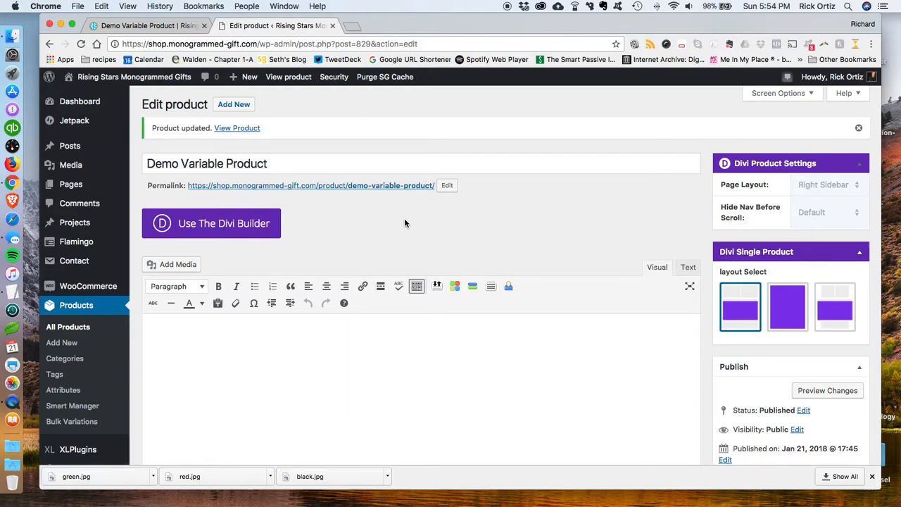
# Step: Reopen Bulk Variations to create/update variations for Demo Variable Product with a base price of 15.00
pyautogui.scroll(-5, 405, 226)
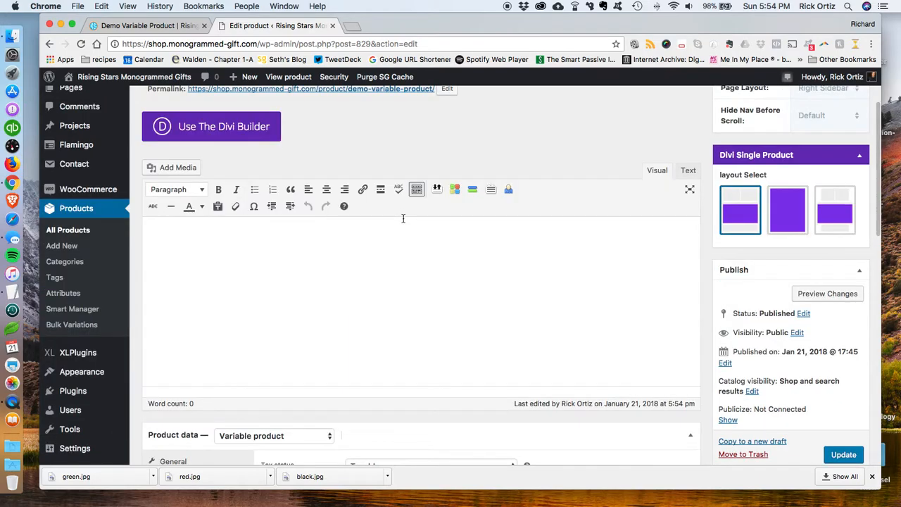
pyautogui.moveTo(83, 357)
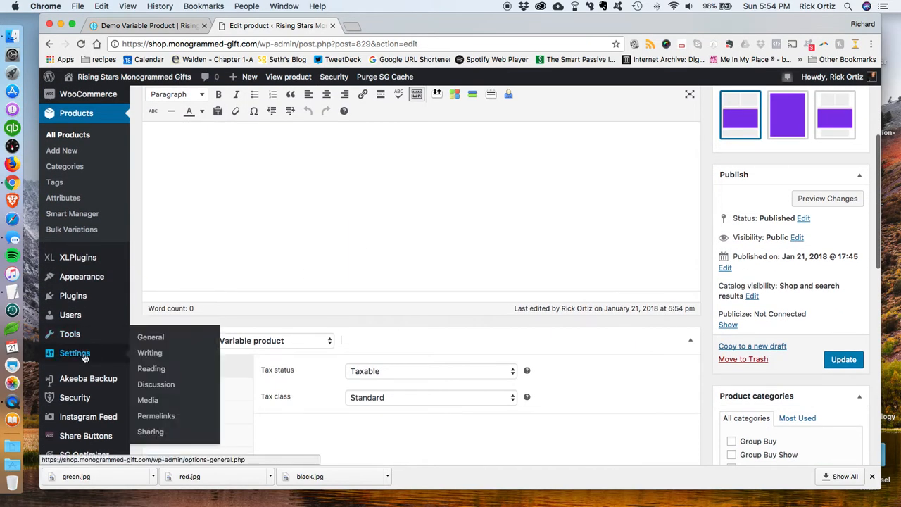
pyautogui.scroll(-1, 88, 345)
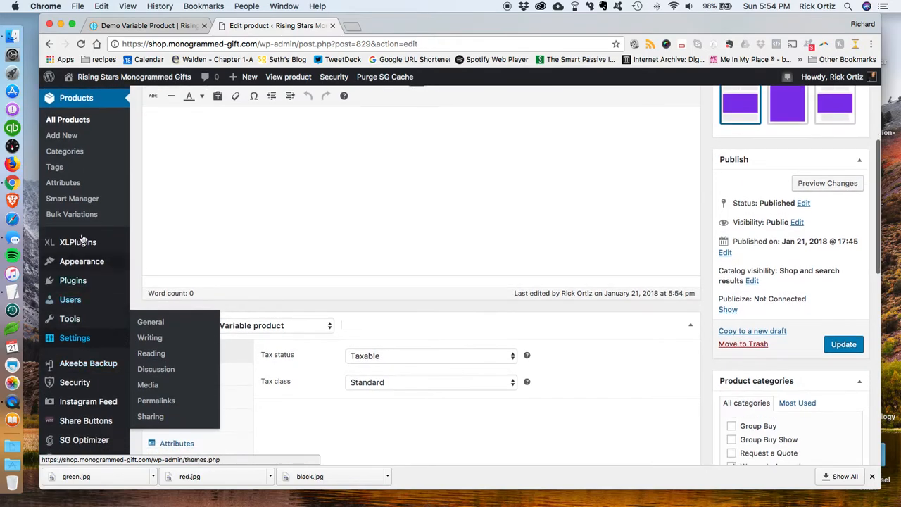
pyautogui.click(81, 216)
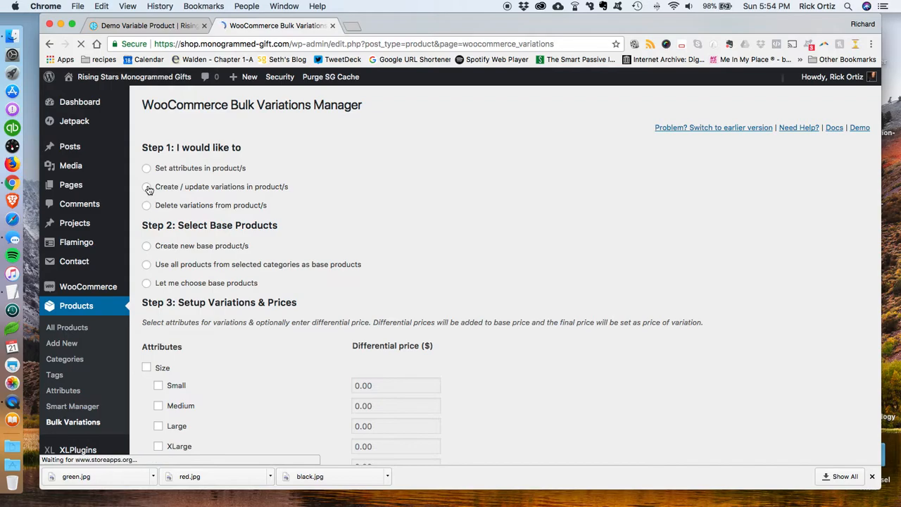
pyautogui.click(147, 188)
pyautogui.click(147, 266)
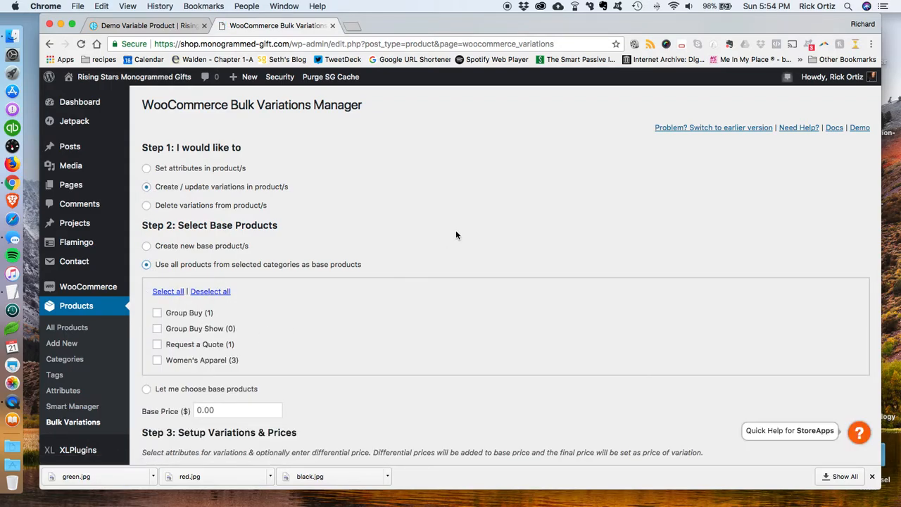
pyautogui.click(147, 389)
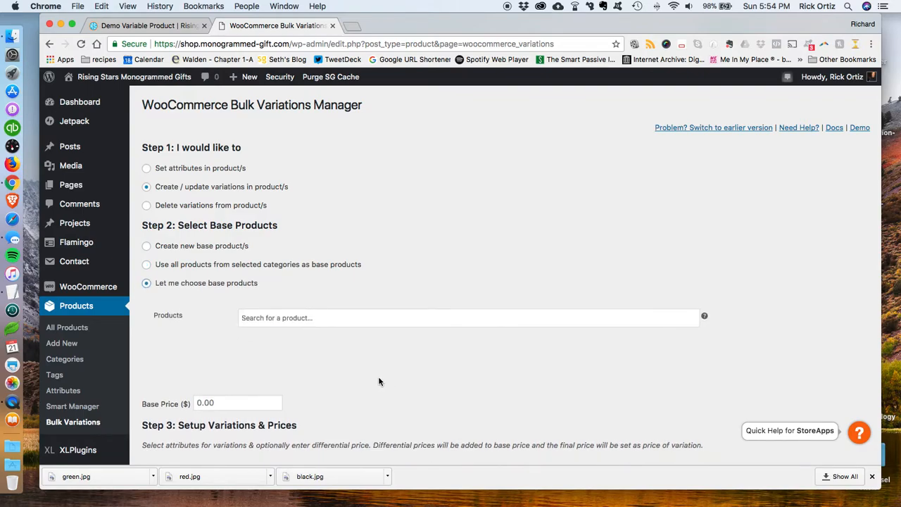
pyautogui.click(325, 322)
pyautogui.write('demo')
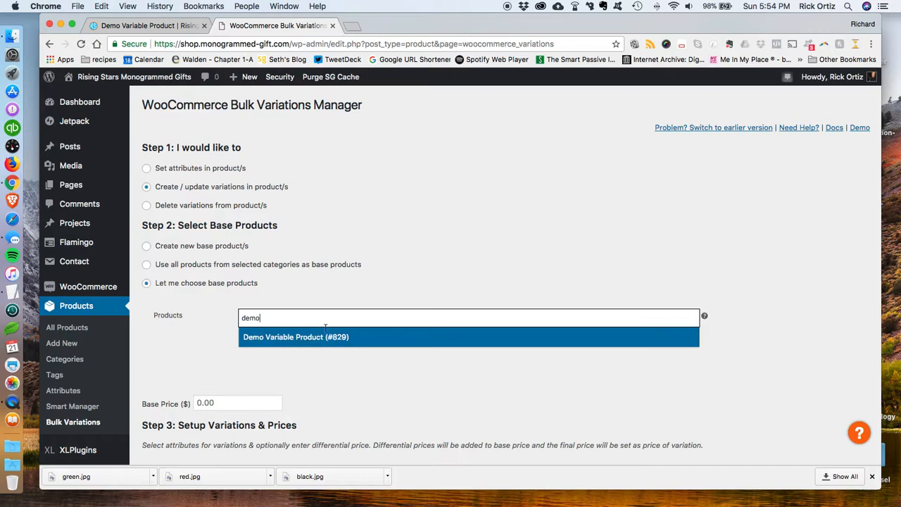
pyautogui.click(326, 338)
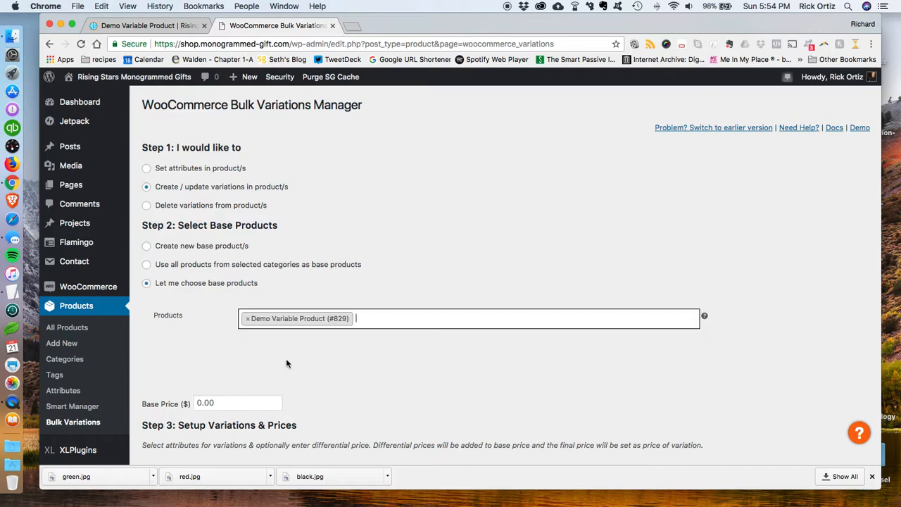
pyautogui.click(209, 404)
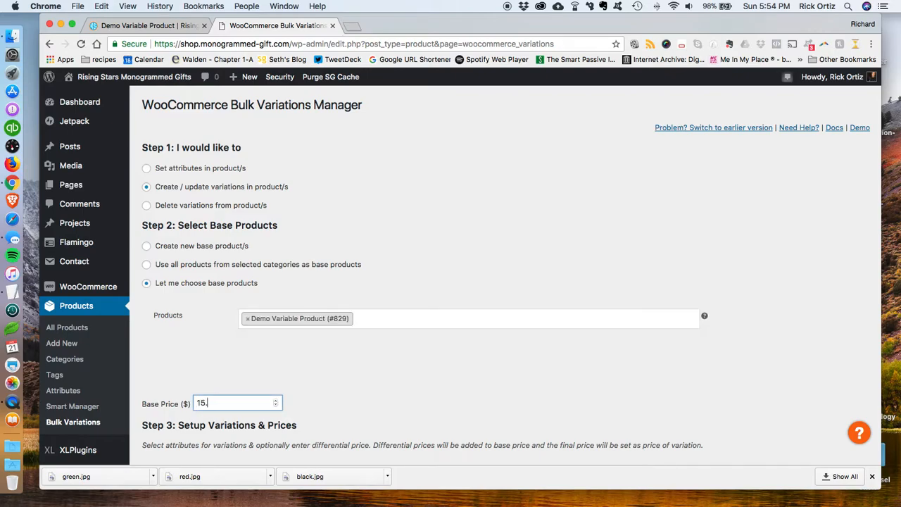
pyautogui.click(289, 377)
# Step: Select every Size value except 4XLarge for the variations
pyautogui.scroll(-3, 432, 378)
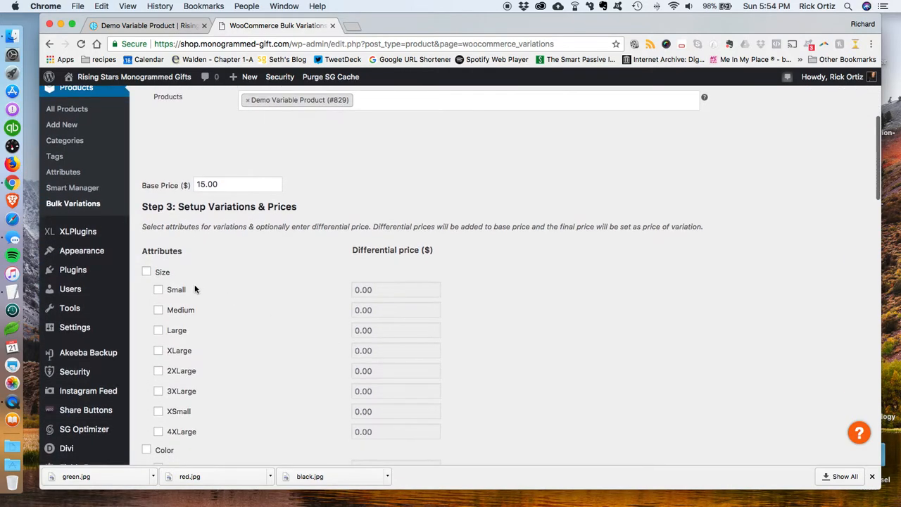
pyautogui.click(146, 272)
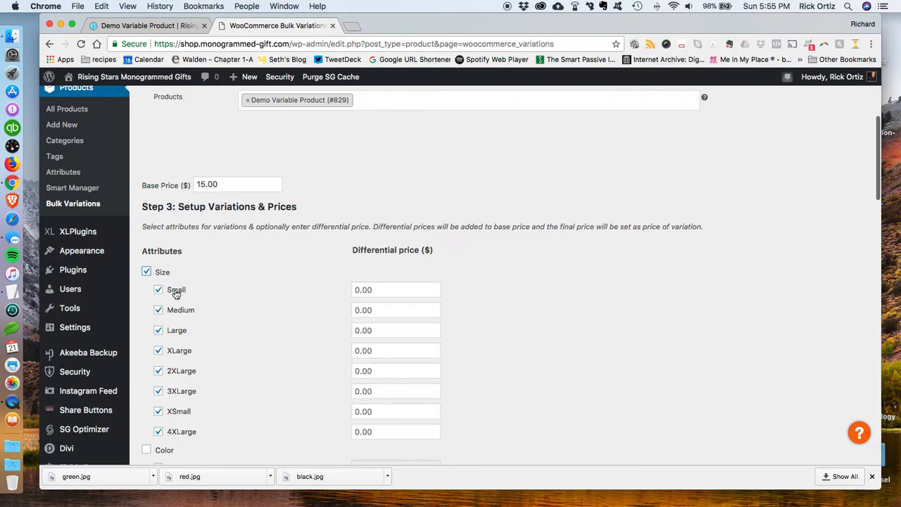
pyautogui.click(158, 432)
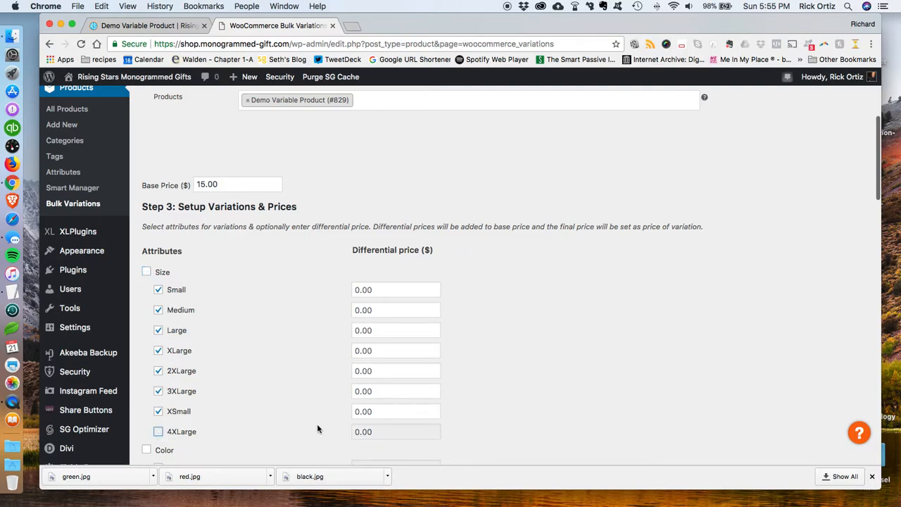
# Step: Set differential prices of 1, 2 and 3 for the XLarge, 2XLarge and 3XLarge sizes
pyautogui.click(359, 350)
pyautogui.write('1')
pyautogui.click(358, 370)
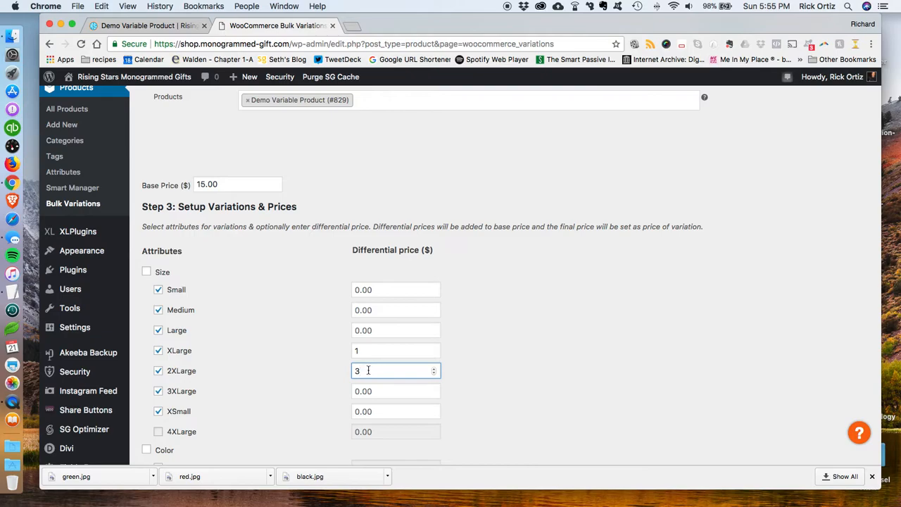
pyautogui.click(358, 391)
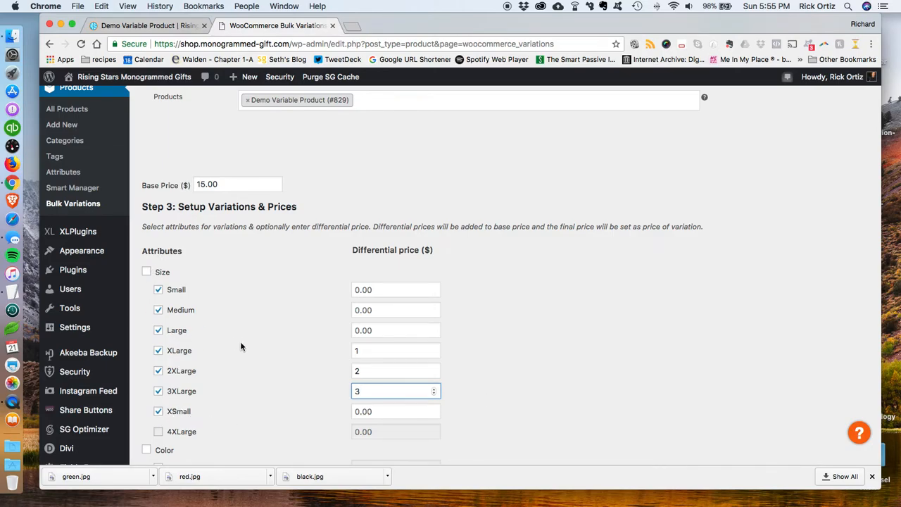
# Step: Apply the bulk variations with Visible on the product page checked
pyautogui.scroll(-10, 292, 352)
pyautogui.scroll(-8, 291, 347)
pyautogui.click(147, 344)
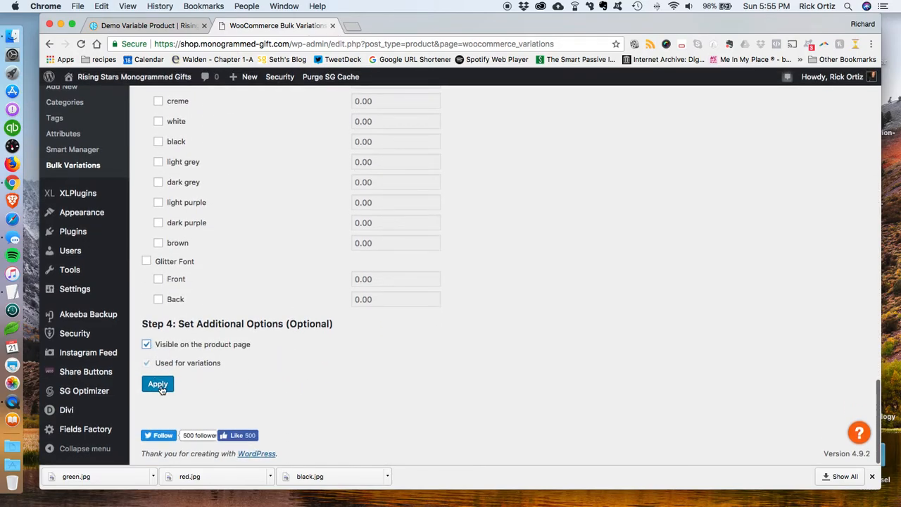
pyautogui.click(159, 385)
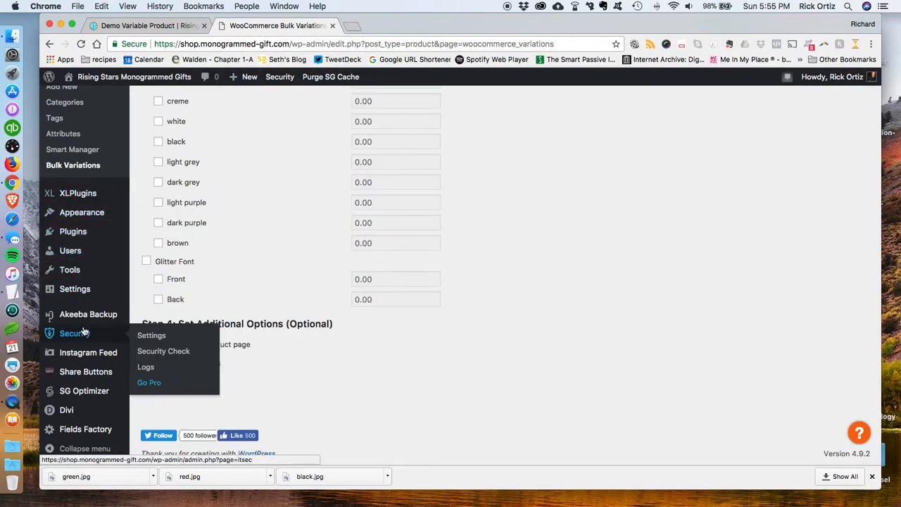
# Step: Open the All Products list in the admin
pyautogui.scroll(2, 85, 327)
pyautogui.scroll(7, 85, 326)
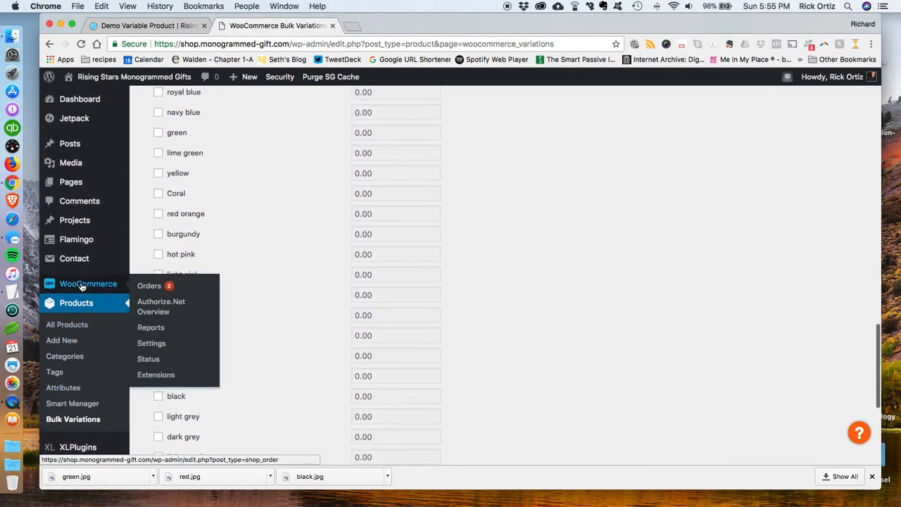
pyautogui.click(79, 304)
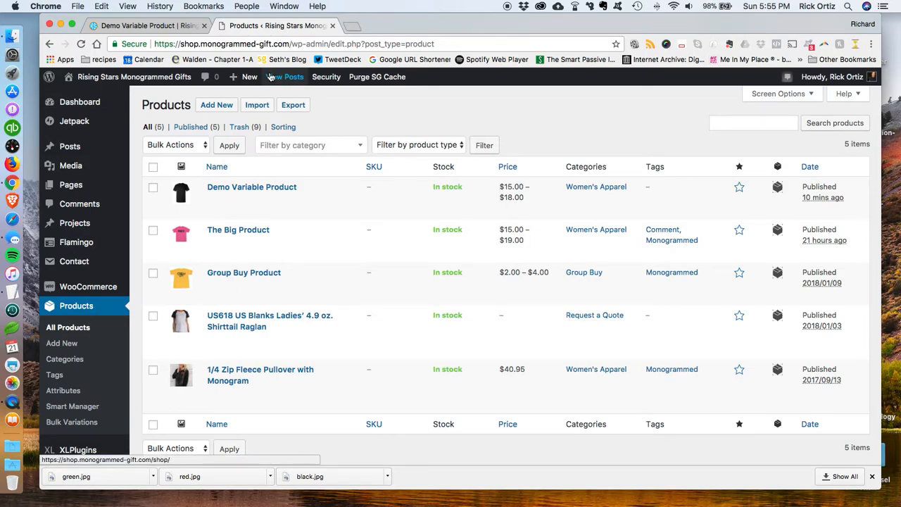
# Step: Reload the storefront Demo Variable Product page and check its Size options
pyautogui.click(118, 26)
pyautogui.click(80, 44)
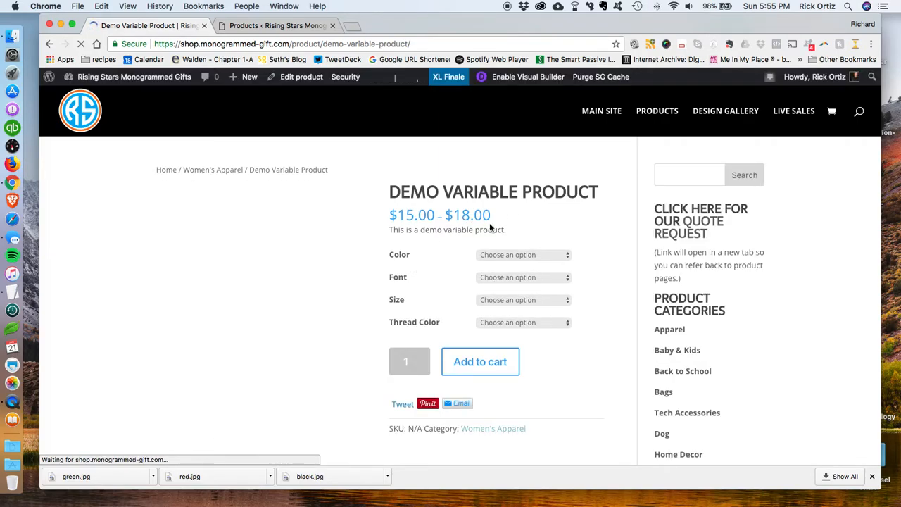
pyautogui.click(539, 303)
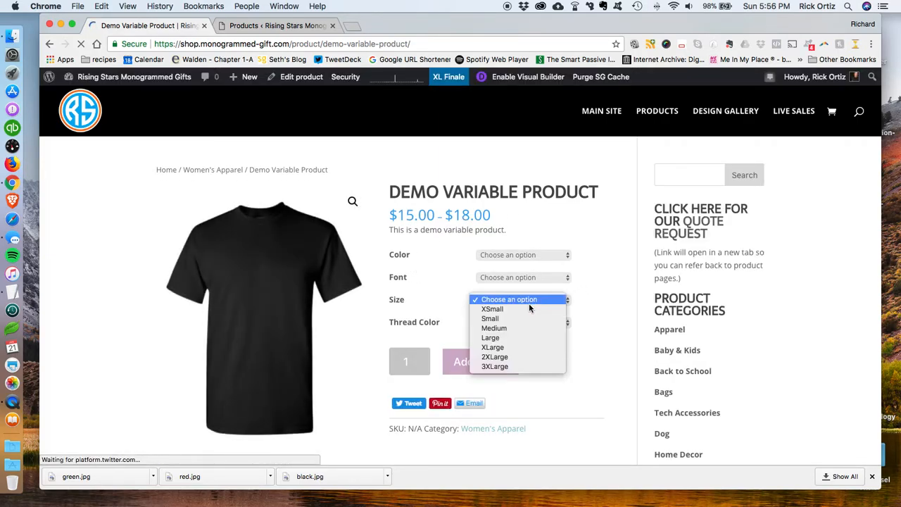
pyautogui.click(509, 347)
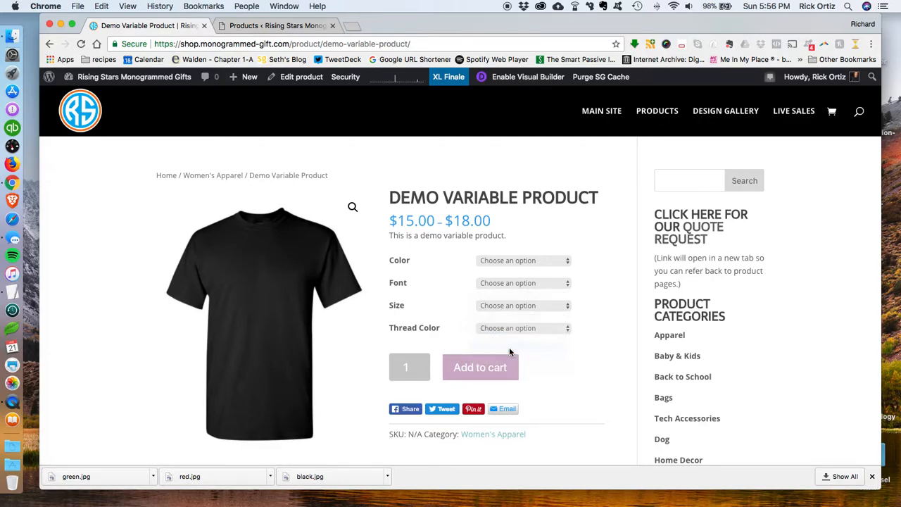
# Step: Test the storefront options by choosing Athletic Heather, Circle, XLarge and aqua thread color
pyautogui.click(526, 262)
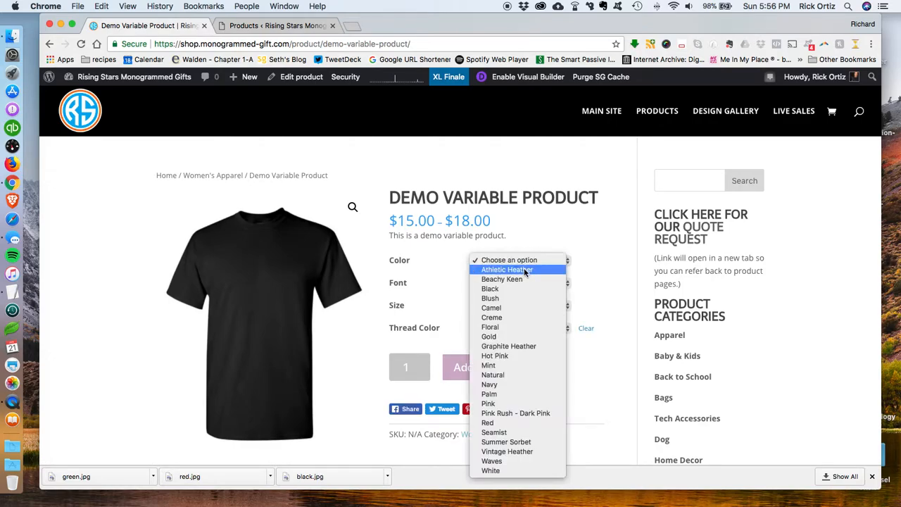
pyautogui.click(525, 270)
pyautogui.click(526, 282)
pyautogui.click(523, 293)
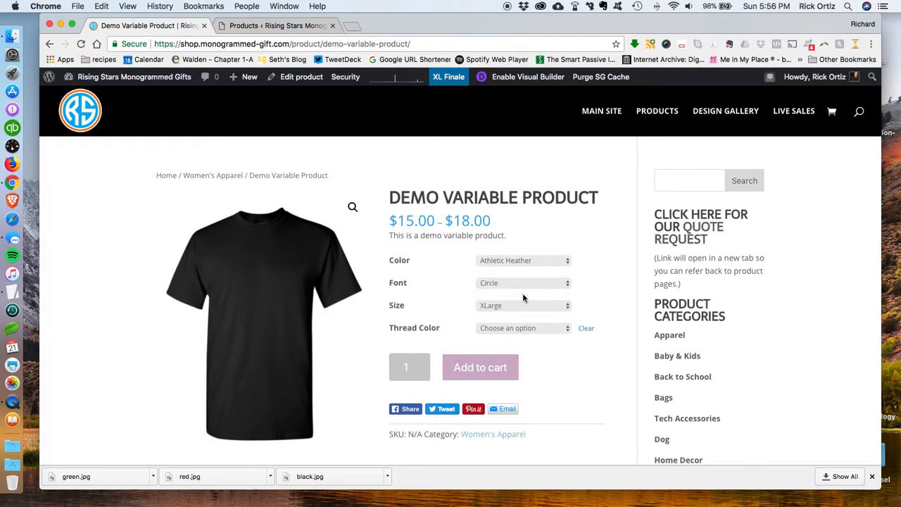
pyautogui.click(526, 328)
pyautogui.click(517, 337)
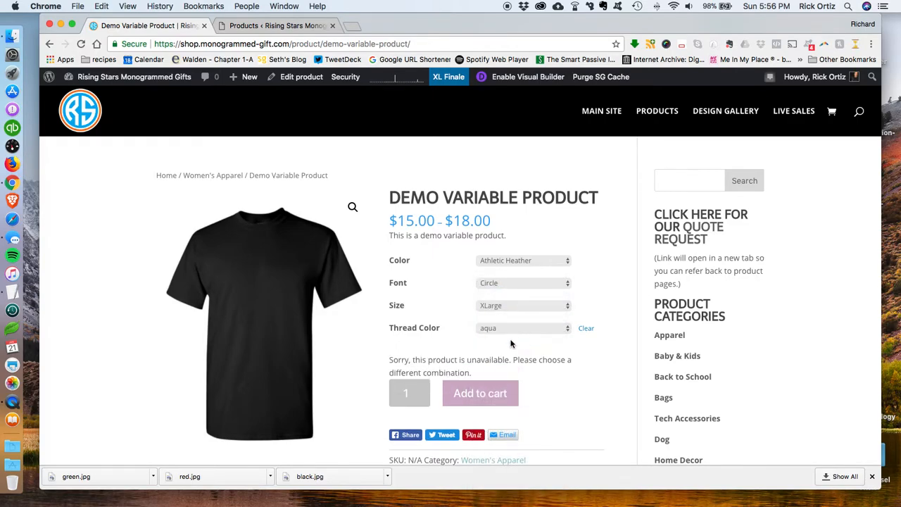
# Step: Open Demo Variable Product for editing from the admin products list
pyautogui.click(264, 26)
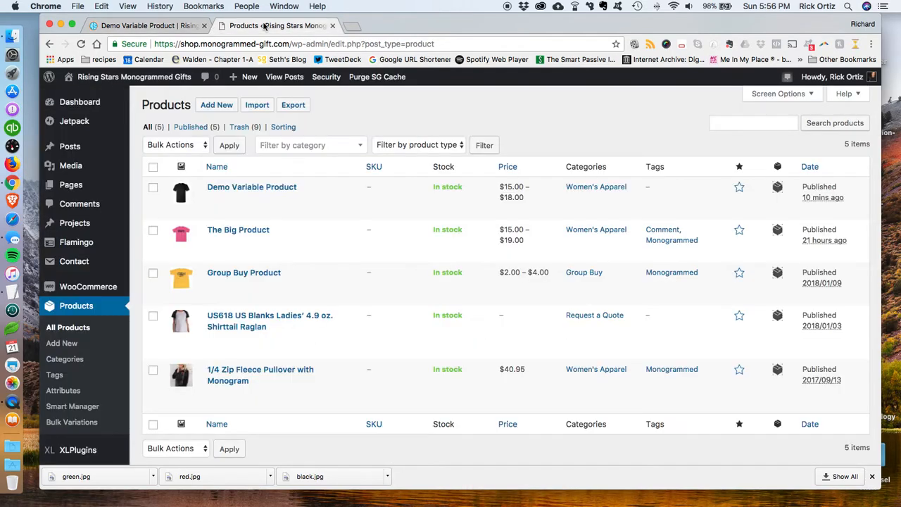
pyautogui.click(158, 26)
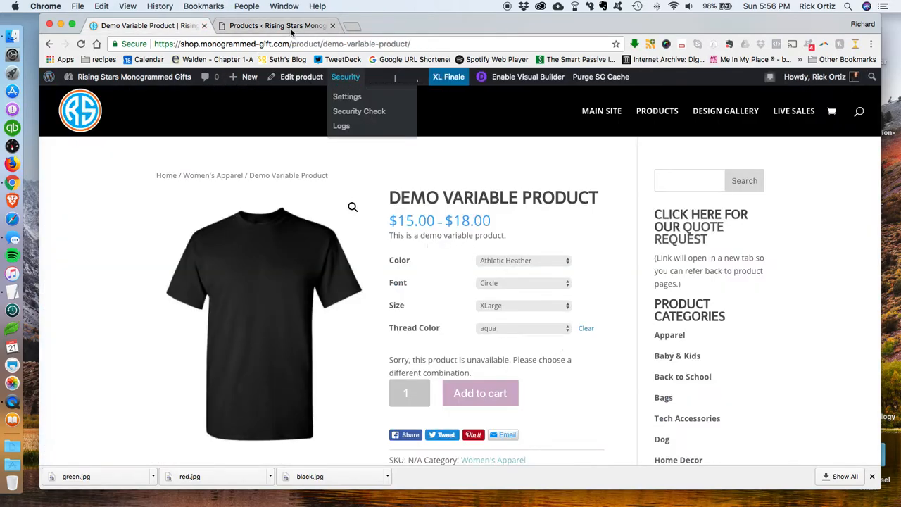
pyautogui.click(281, 26)
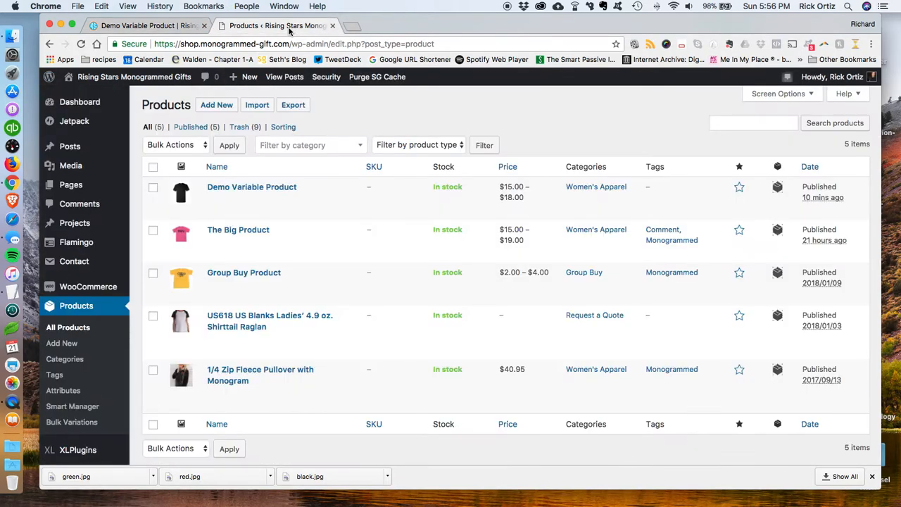
pyautogui.click(274, 188)
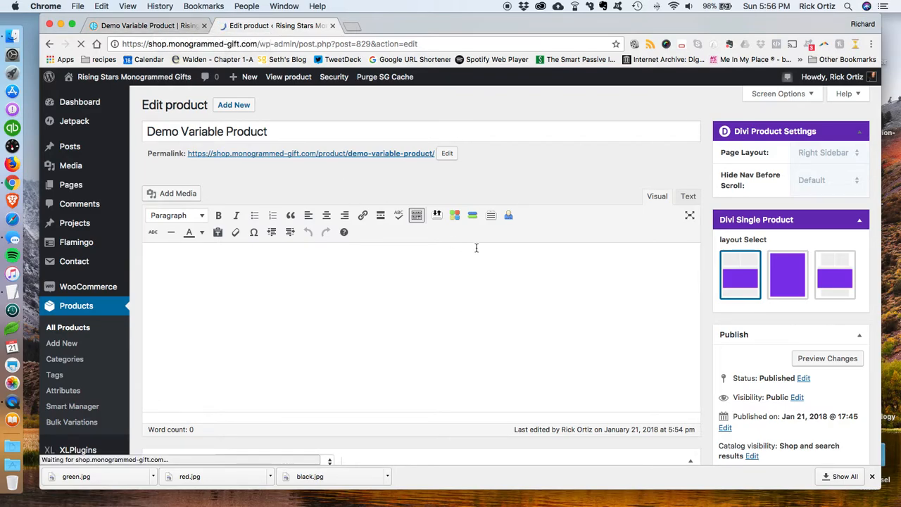
# Step: Open the product's Variations tab and expand the XSmall variation #840
pyautogui.scroll(-5, 449, 296)
pyautogui.scroll(-5, 449, 295)
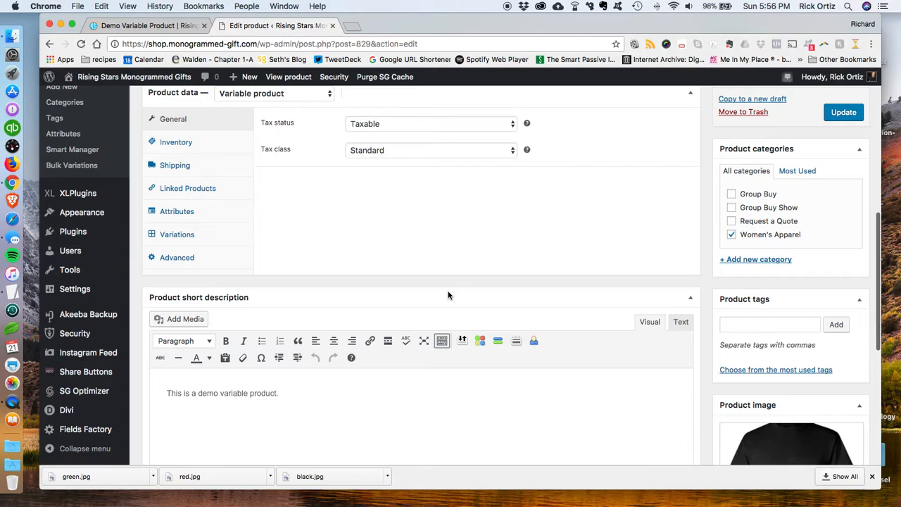
pyautogui.scroll(-6, 233, 235)
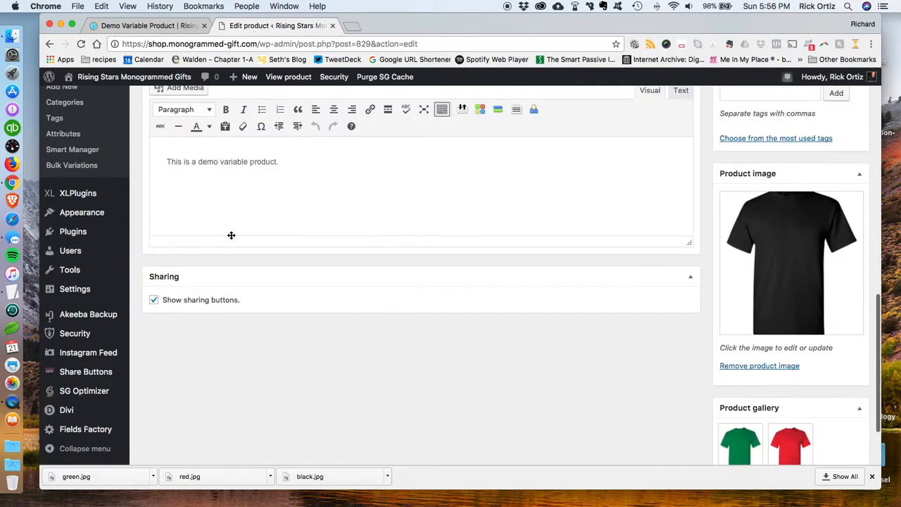
pyautogui.scroll(3, 344, 243)
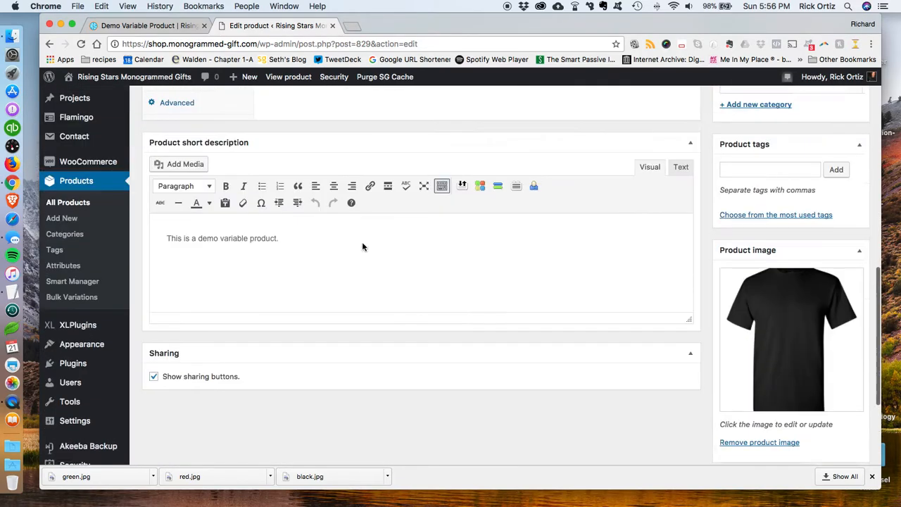
pyautogui.click(201, 119)
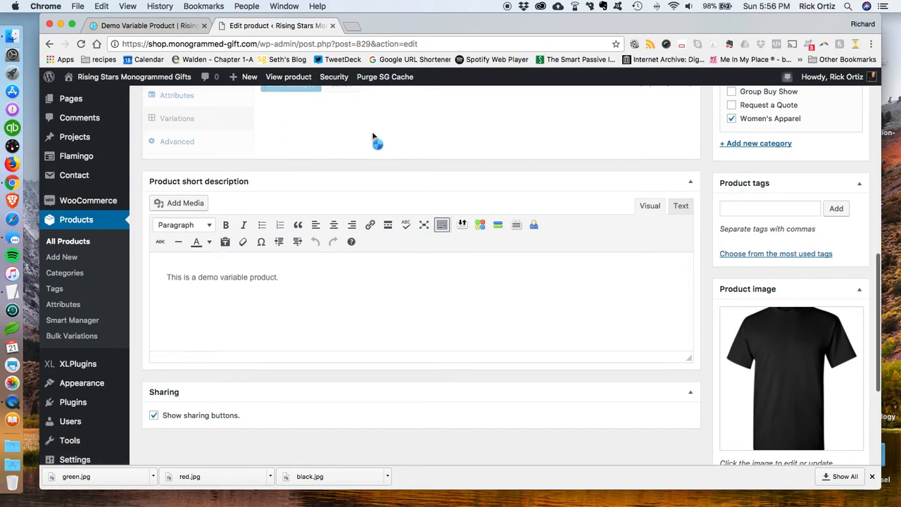
pyautogui.scroll(2, 448, 204)
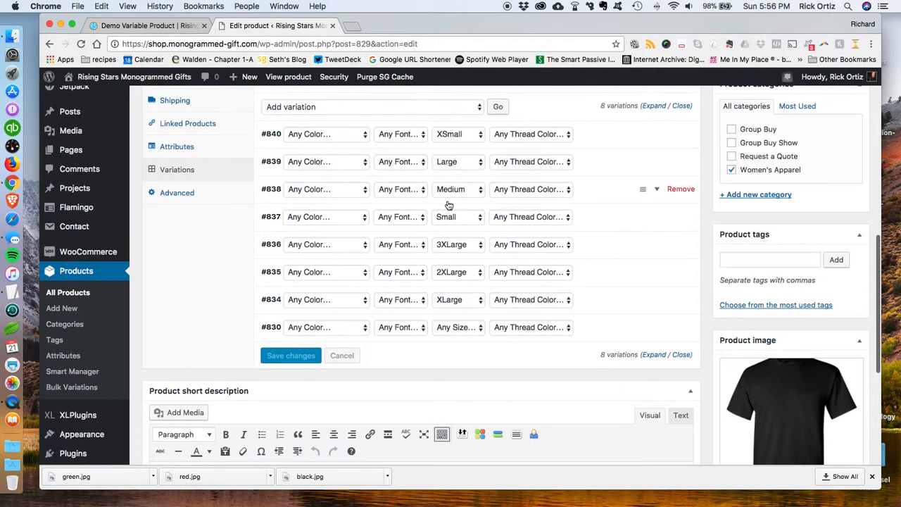
pyautogui.click(658, 136)
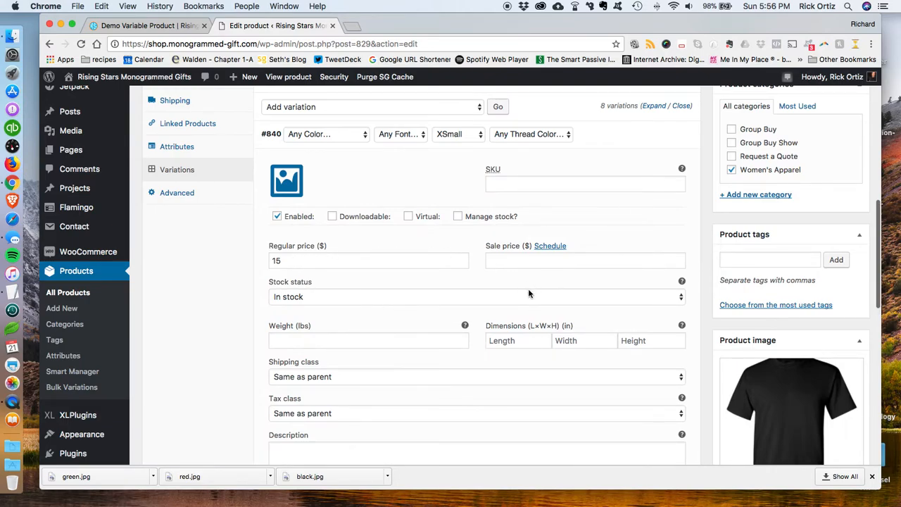
# Step: Examine the XSmall variation's price and settings
pyautogui.scroll(-4, 508, 275)
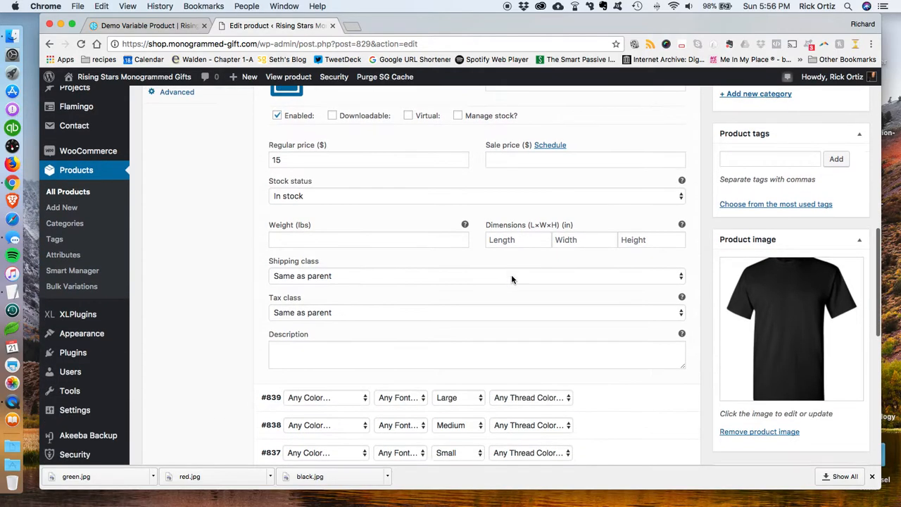
pyautogui.scroll(3, 512, 279)
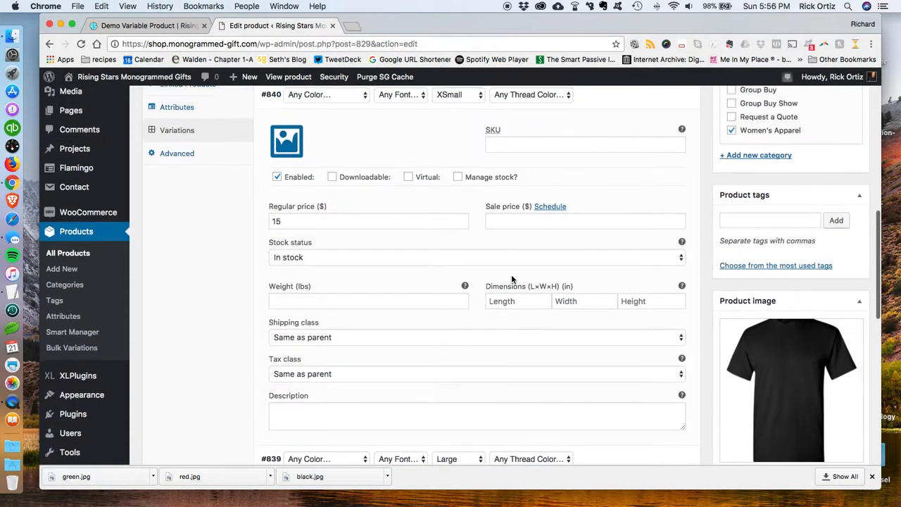
pyautogui.scroll(2, 529, 243)
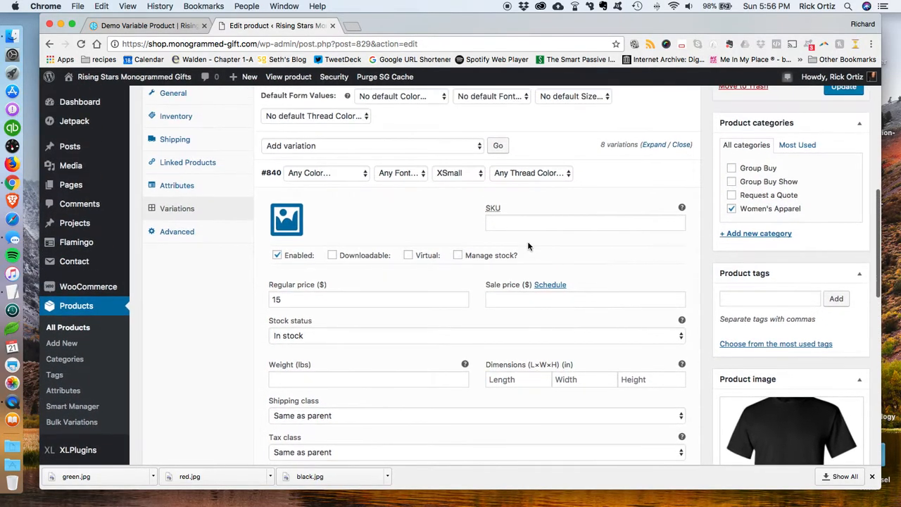
pyautogui.scroll(-1, 529, 245)
pyautogui.scroll(5, 528, 246)
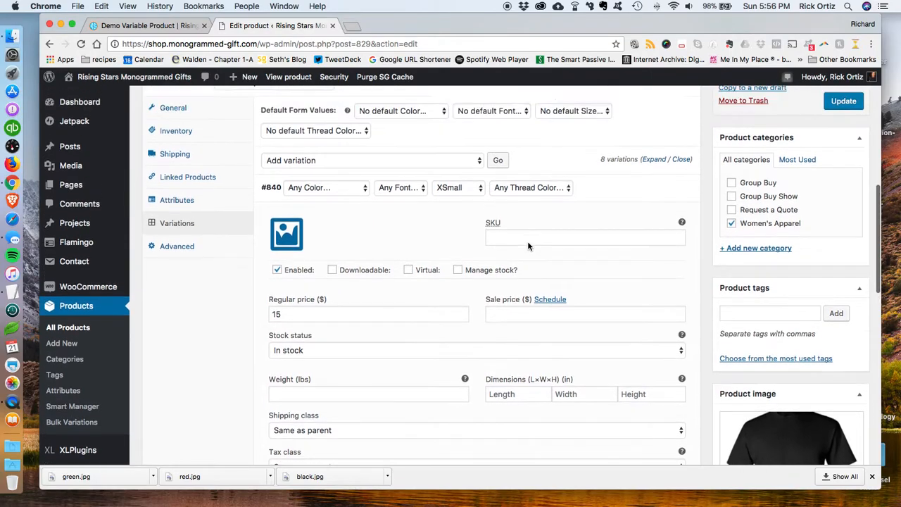
pyautogui.scroll(-7, 528, 245)
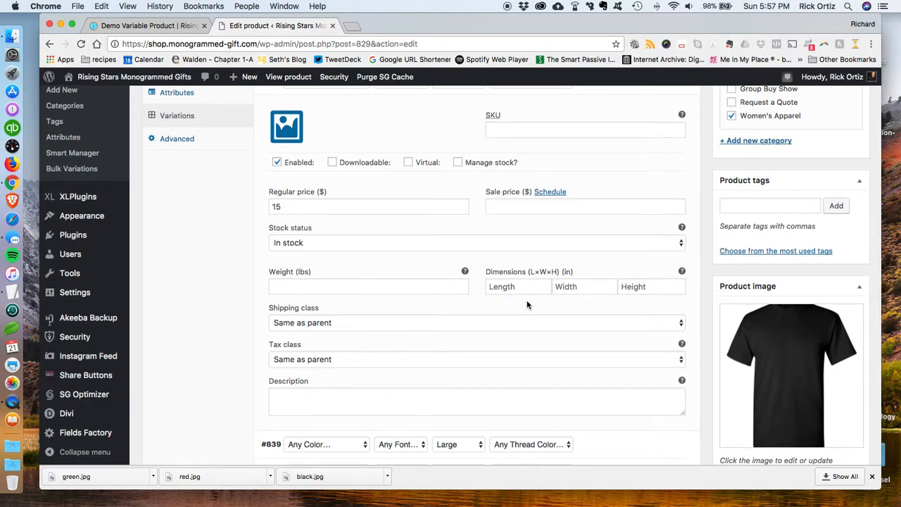
pyautogui.scroll(-7, 528, 305)
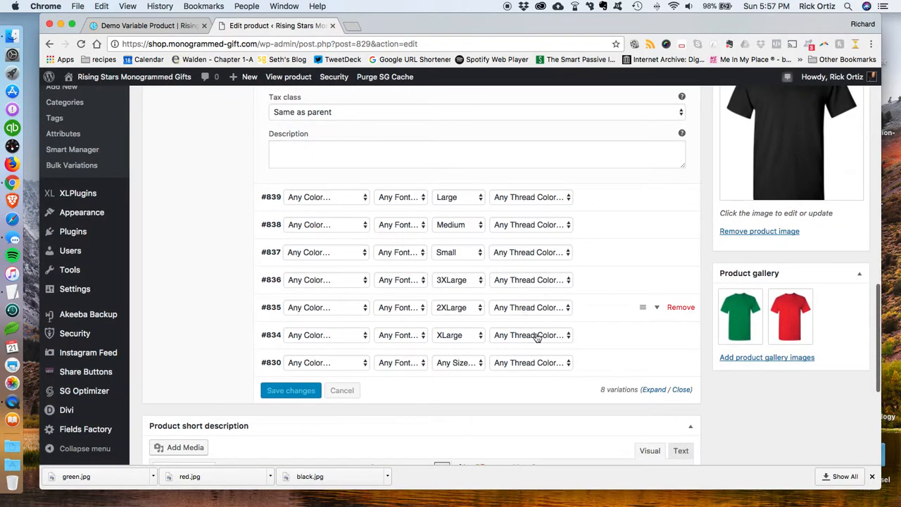
# Step: Expand and review the Any Size variation #830, then collapse it
pyautogui.click(649, 363)
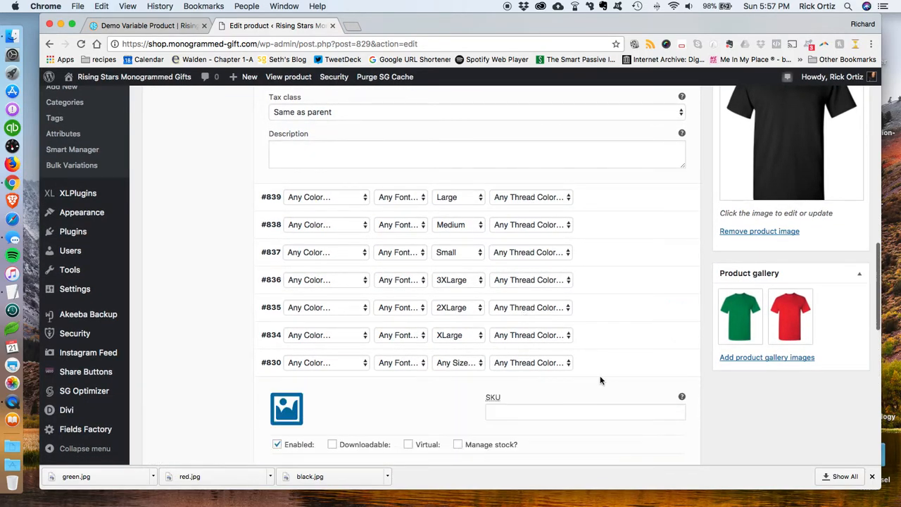
pyautogui.scroll(-7, 599, 382)
pyautogui.scroll(-1, 606, 342)
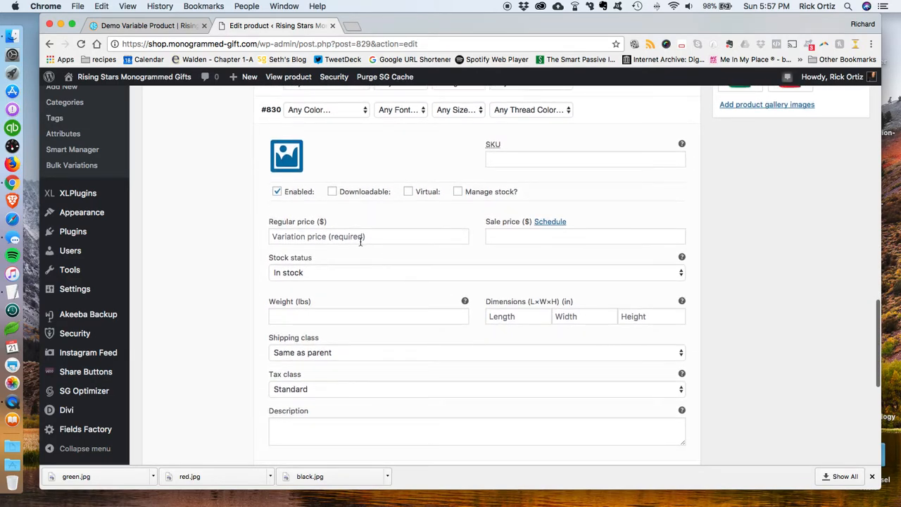
pyautogui.scroll(7, 629, 230)
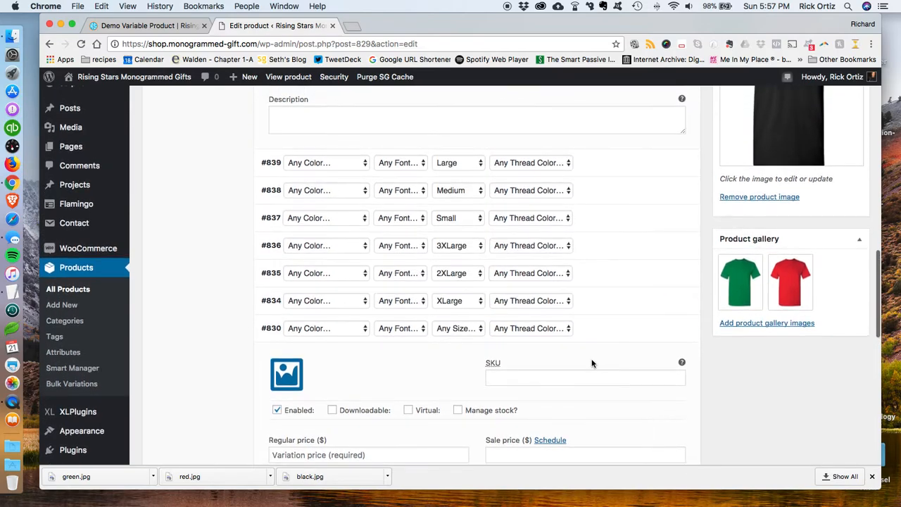
pyautogui.scroll(-5, 533, 316)
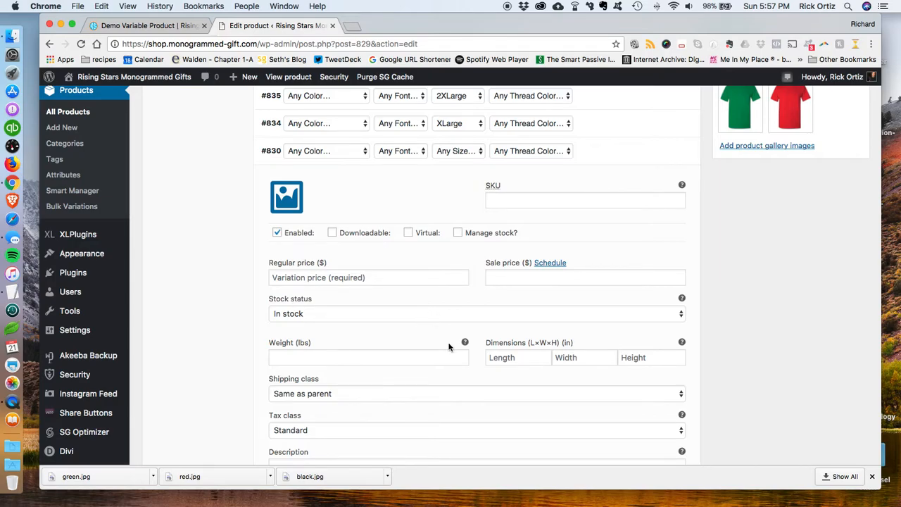
pyautogui.scroll(-4, 453, 345)
pyautogui.scroll(1, 452, 346)
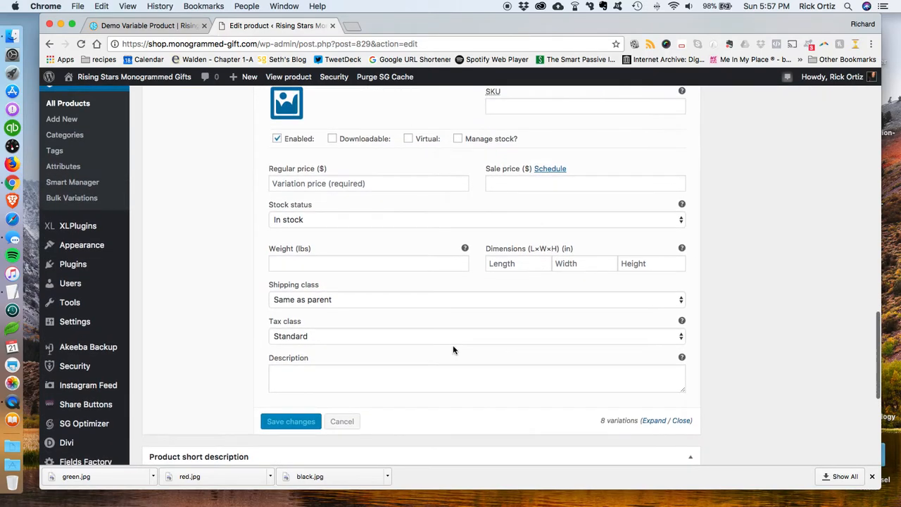
pyautogui.scroll(2, 605, 242)
pyautogui.scroll(1, 611, 240)
pyautogui.moveTo(680, 156)
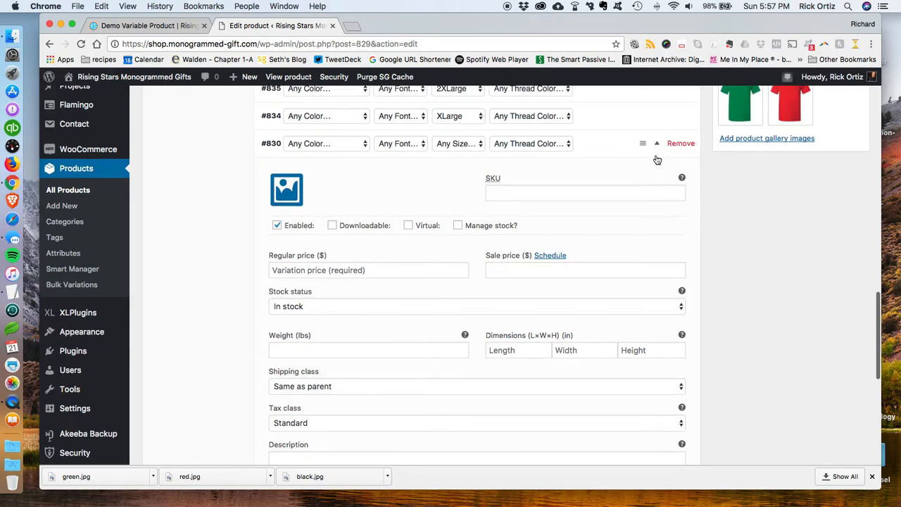
pyautogui.click(658, 145)
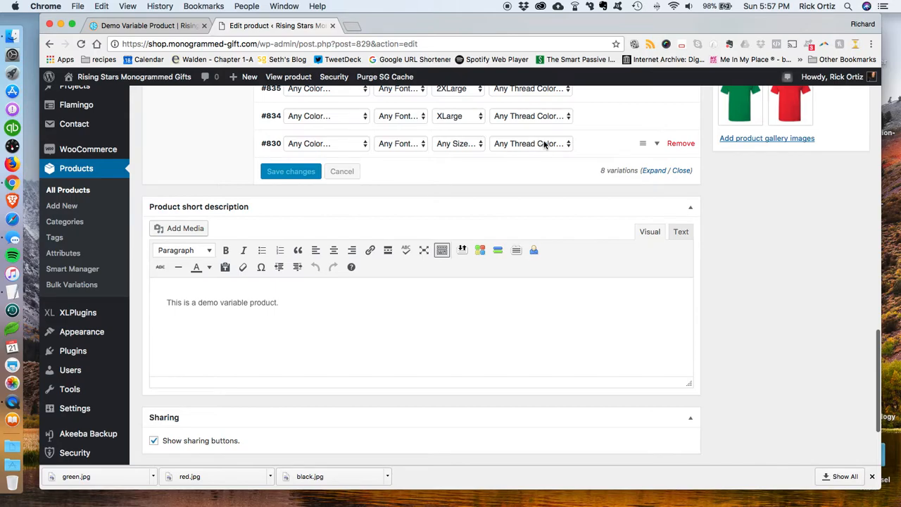
# Step: Remove the Any Size variation #830 and confirm the deletion
pyautogui.click(681, 143)
pyautogui.click(569, 124)
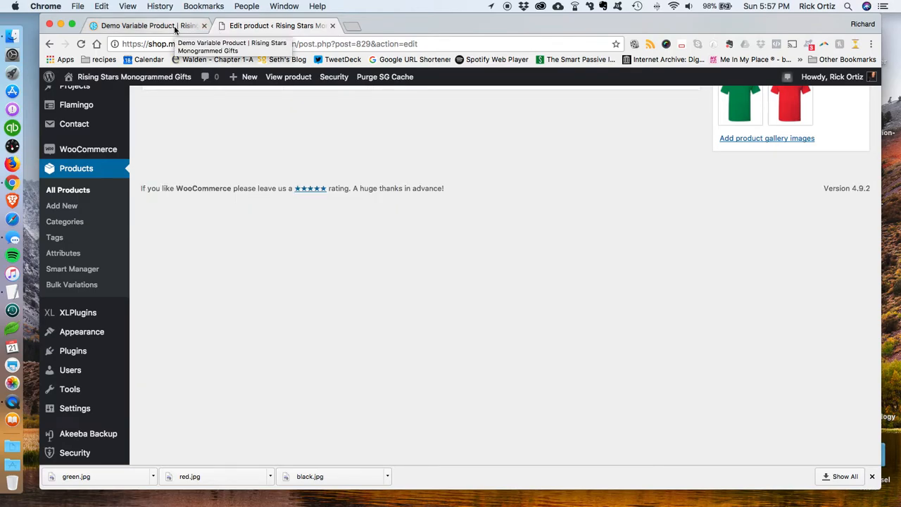
# Step: Reload the Demo Variable Product page in the storefront tab
pyautogui.click(173, 25)
pyautogui.click(81, 43)
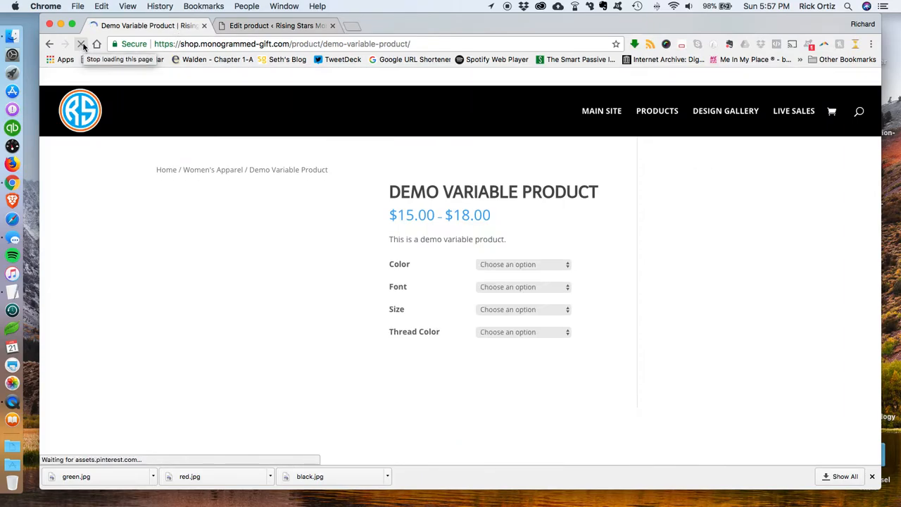
pyautogui.click(532, 257)
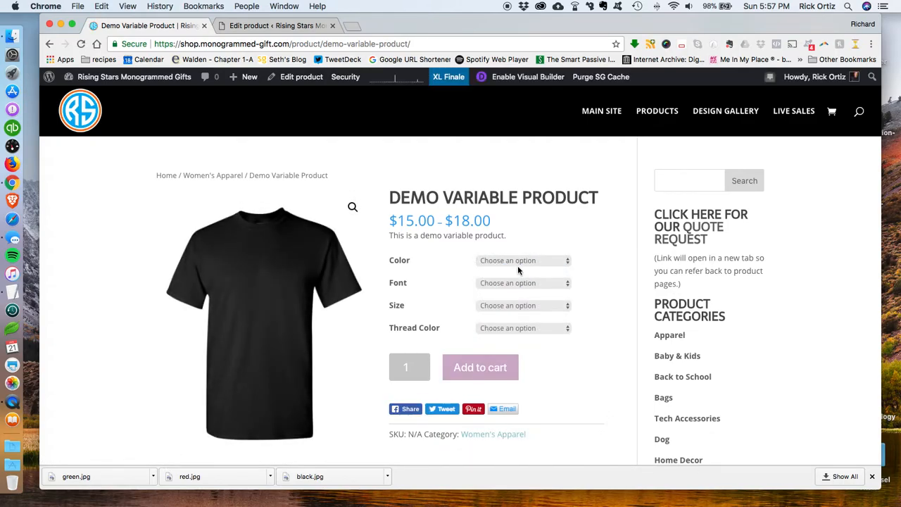
# Step: Choose Athletic Heather, French, 2XLarge and aqua options on the storefront product page to show the variation price
pyautogui.click(529, 261)
pyautogui.click(527, 270)
pyautogui.click(525, 284)
pyautogui.click(523, 301)
pyautogui.click(525, 307)
pyautogui.click(523, 312)
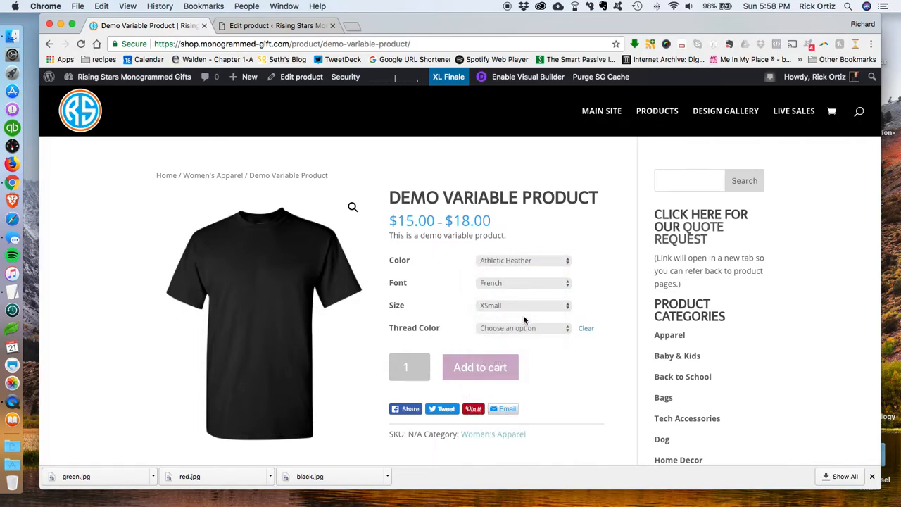
pyautogui.click(525, 307)
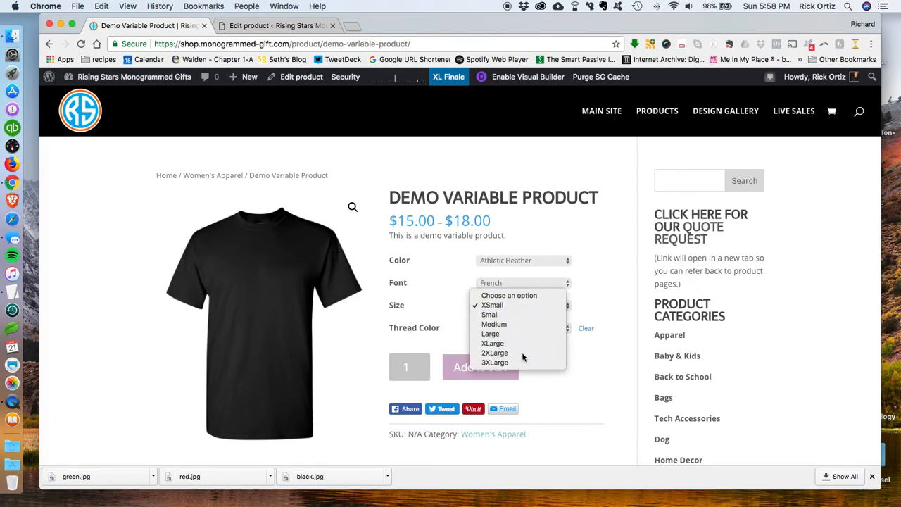
pyautogui.click(524, 353)
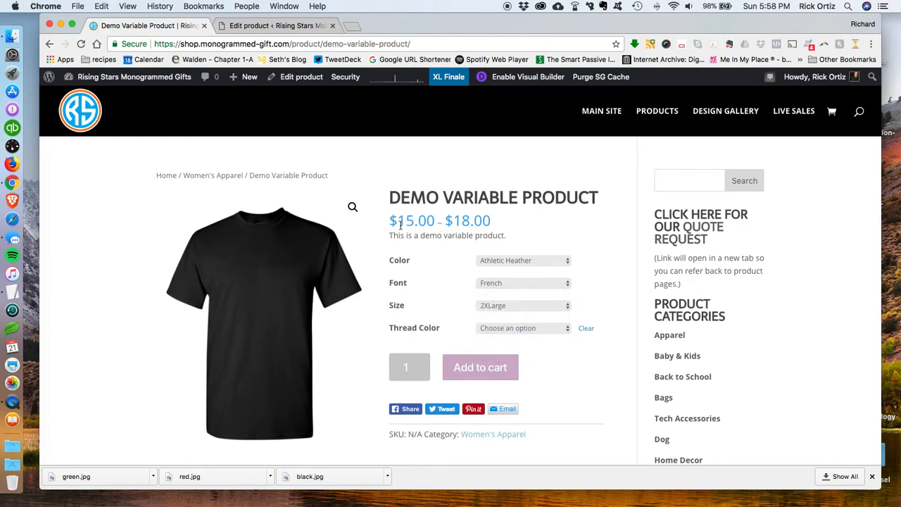
pyautogui.click(528, 328)
pyautogui.click(525, 337)
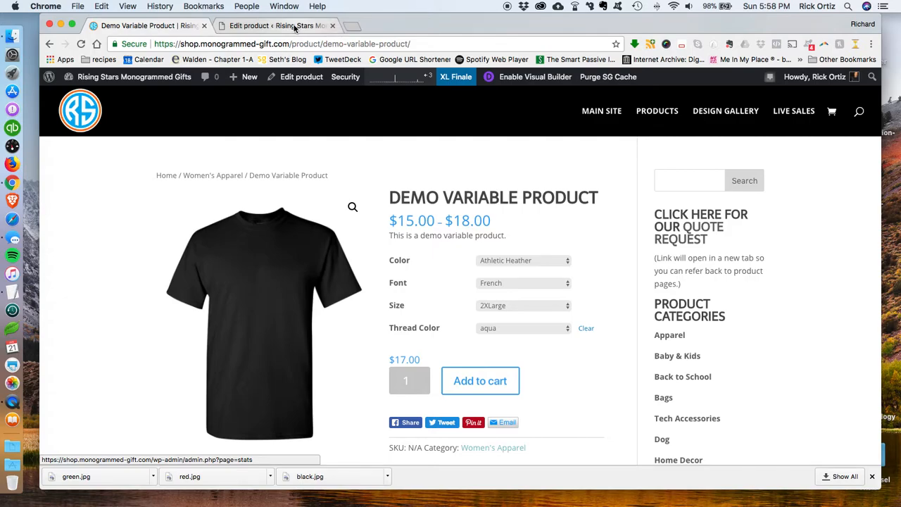
# Step: Compare the product's price range in the admin products list with the storefront page and its gallery
pyautogui.click(295, 26)
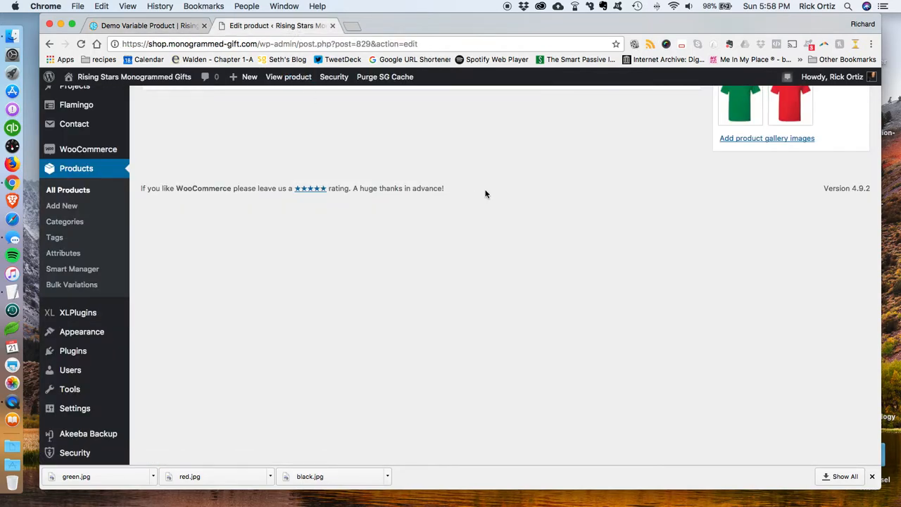
pyautogui.click(92, 169)
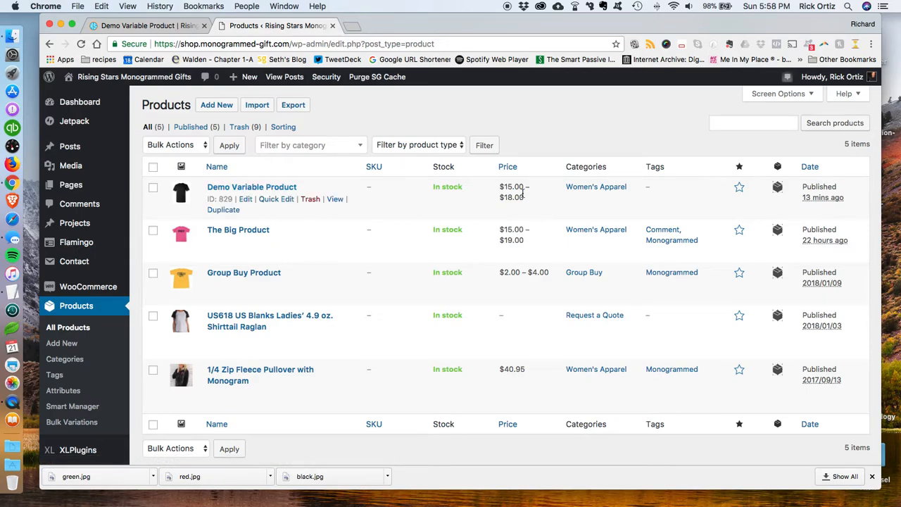
pyautogui.click(161, 26)
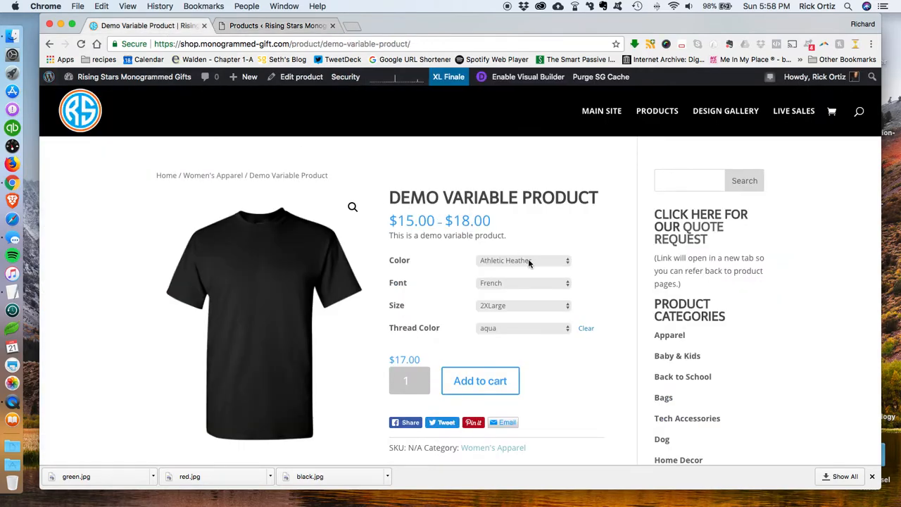
pyautogui.scroll(-4, 449, 369)
pyautogui.scroll(2, 466, 235)
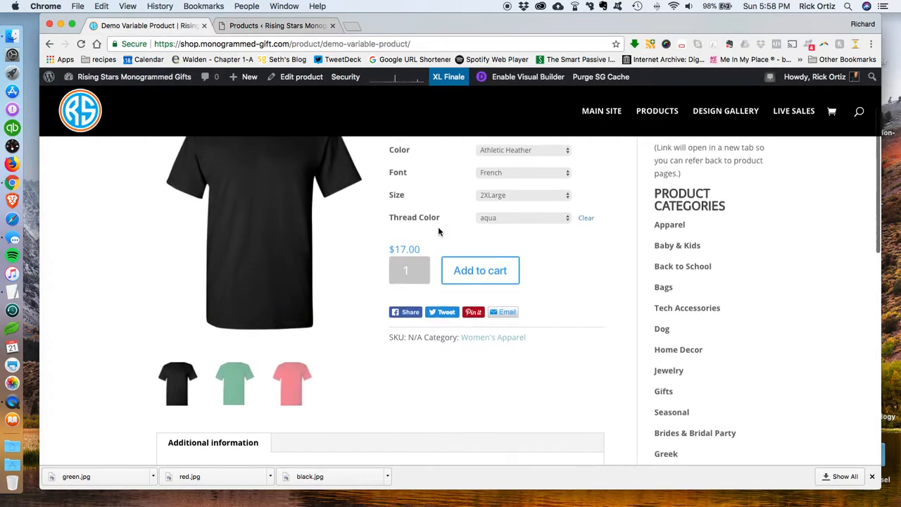
pyautogui.scroll(1, 439, 238)
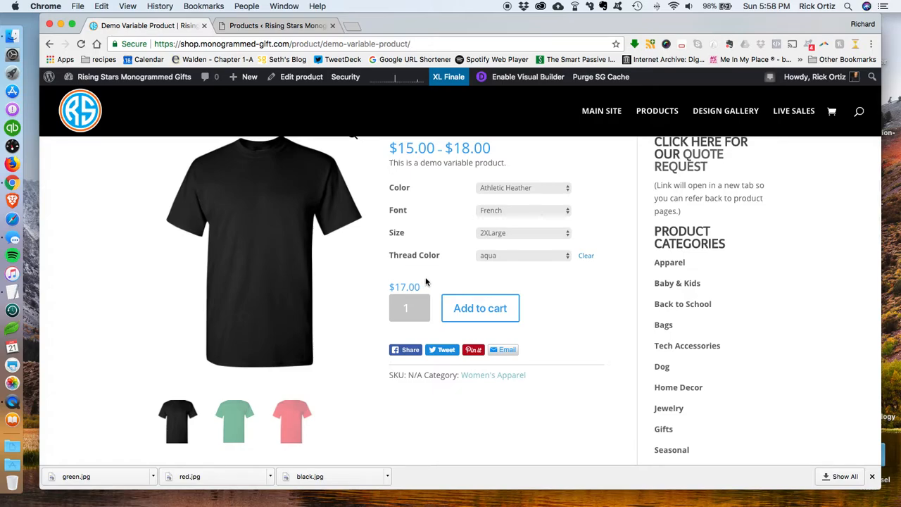
pyautogui.scroll(1, 427, 277)
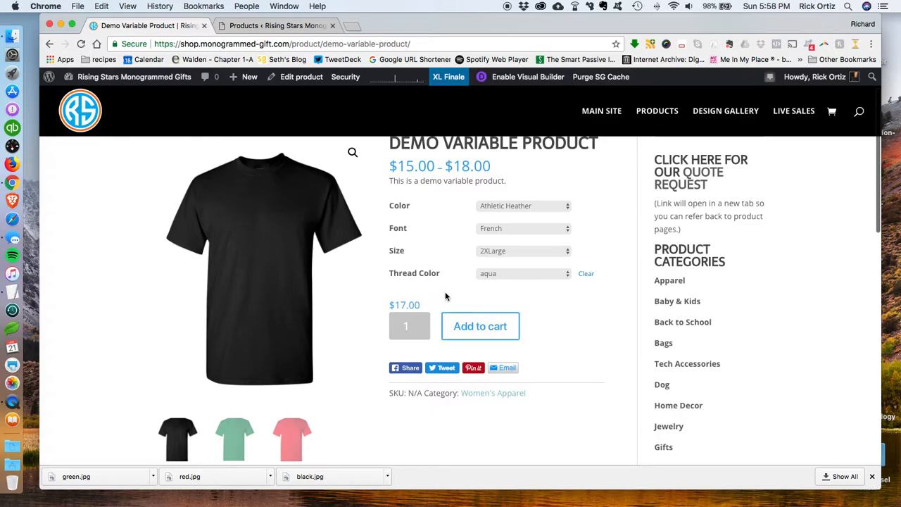
pyautogui.click(275, 25)
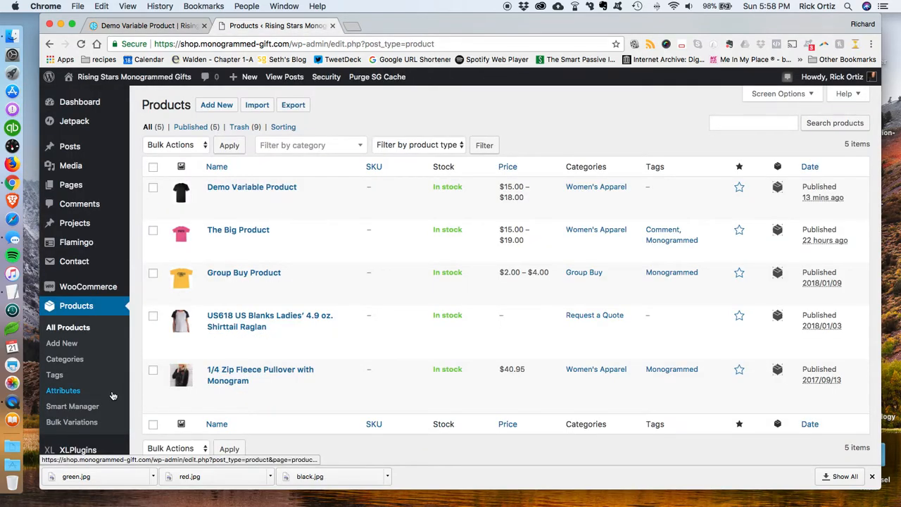
# Step: Open the Fields Factory product field groups list
pyautogui.scroll(-5, 110, 396)
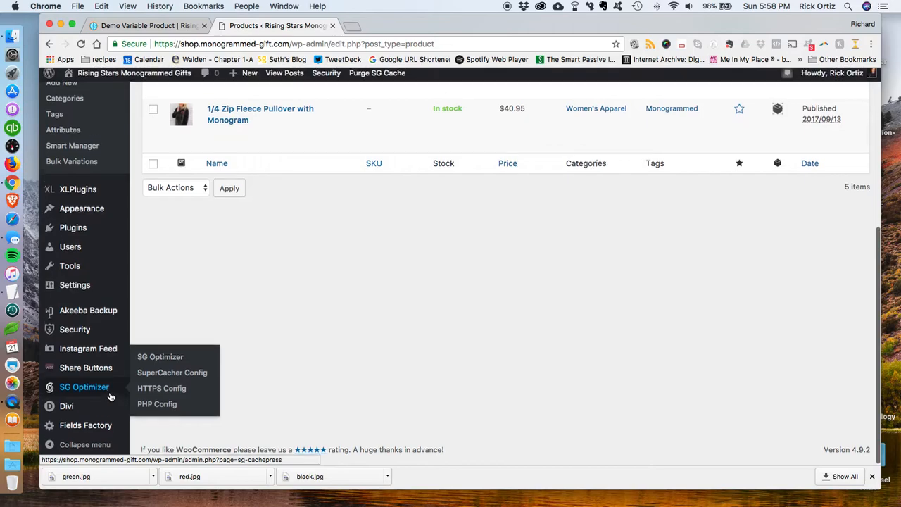
pyautogui.moveTo(95, 433)
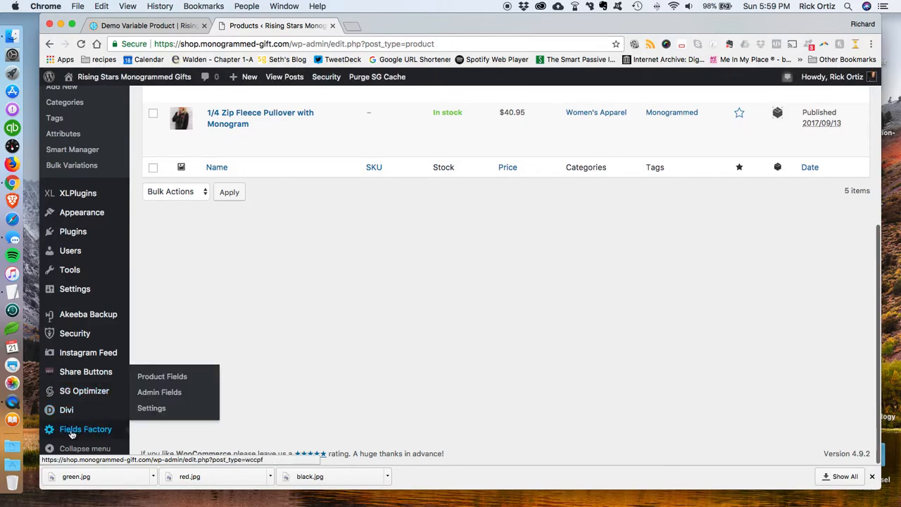
pyautogui.click(170, 382)
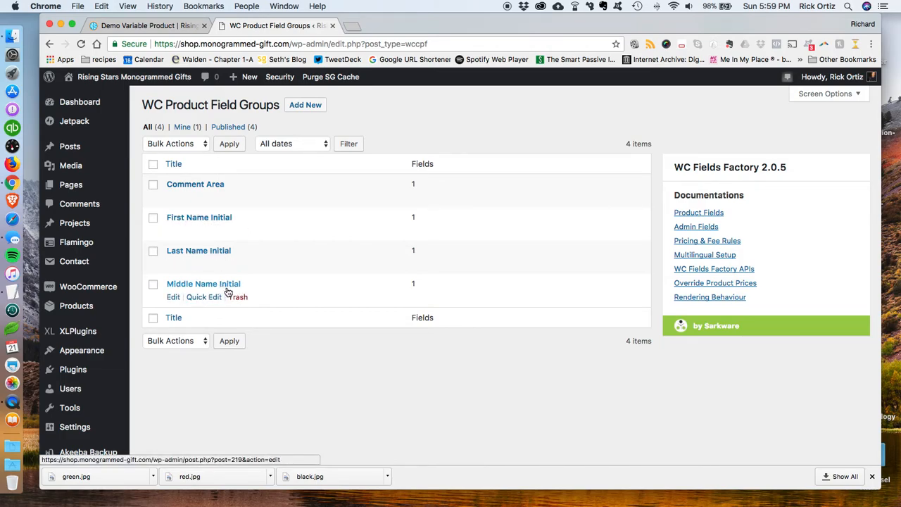
# Step: Open the First Name Initial field group and examine its field settings and display conditions
pyautogui.click(202, 220)
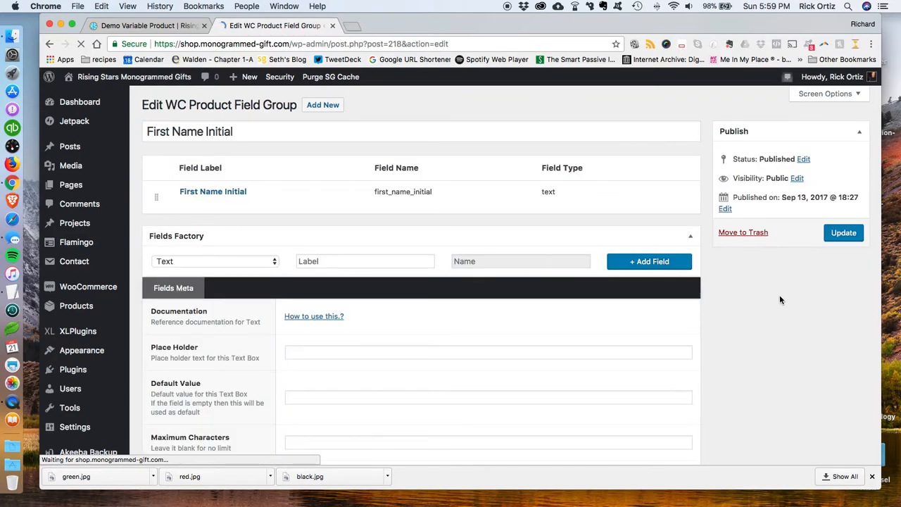
pyautogui.scroll(-10, 778, 299)
pyautogui.scroll(-2, 774, 302)
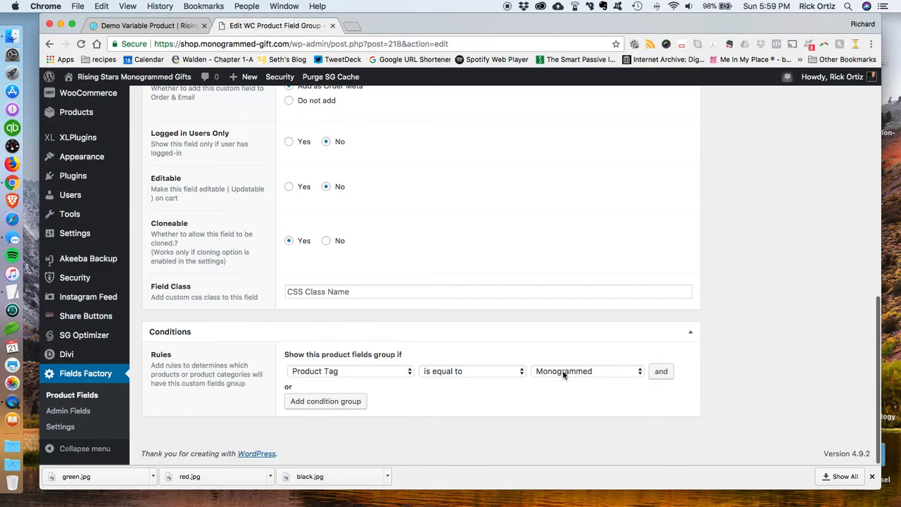
pyautogui.scroll(10, 561, 376)
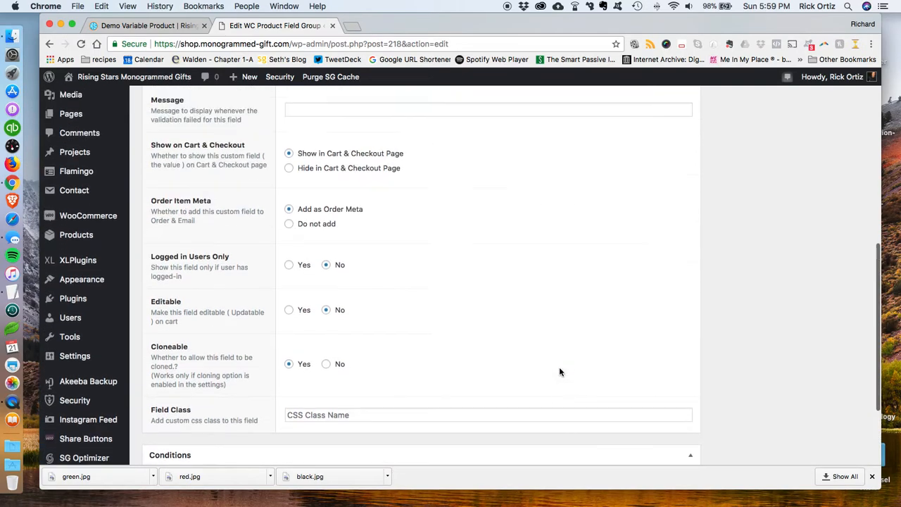
pyautogui.scroll(2, 556, 366)
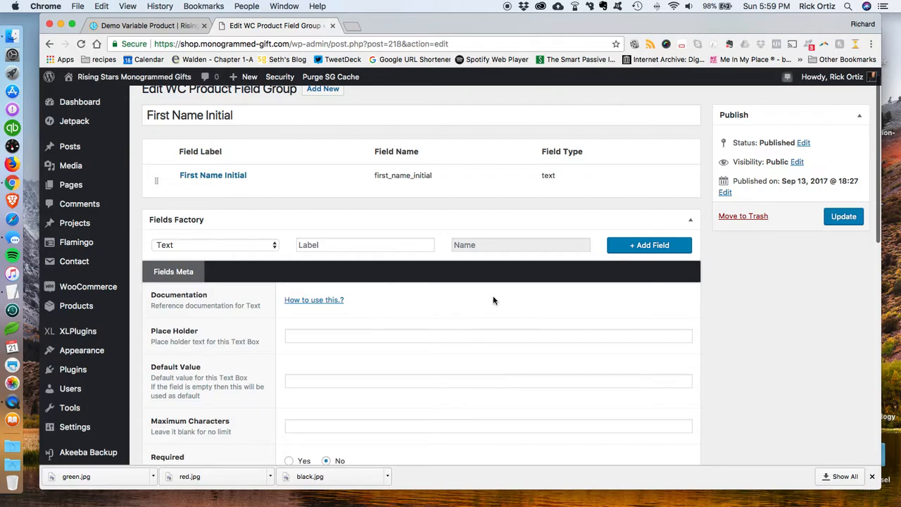
pyautogui.scroll(-1, 545, 276)
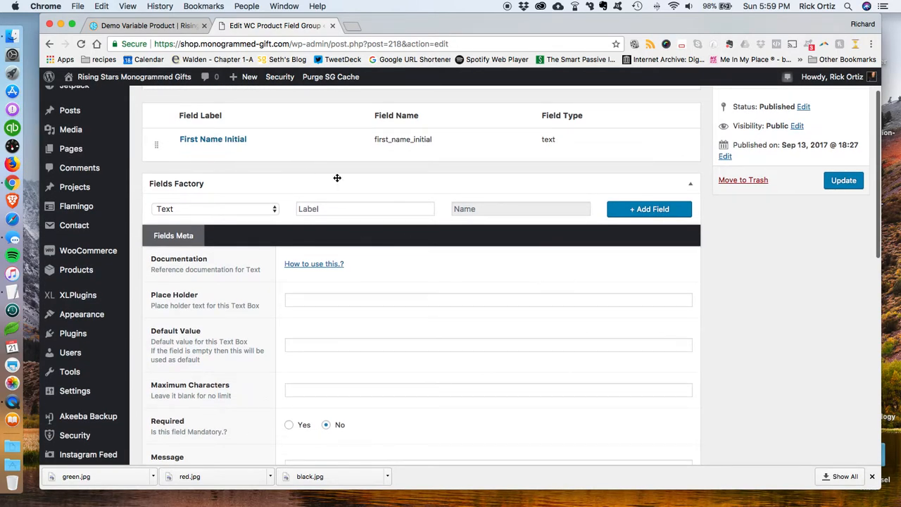
pyautogui.scroll(-2, 381, 232)
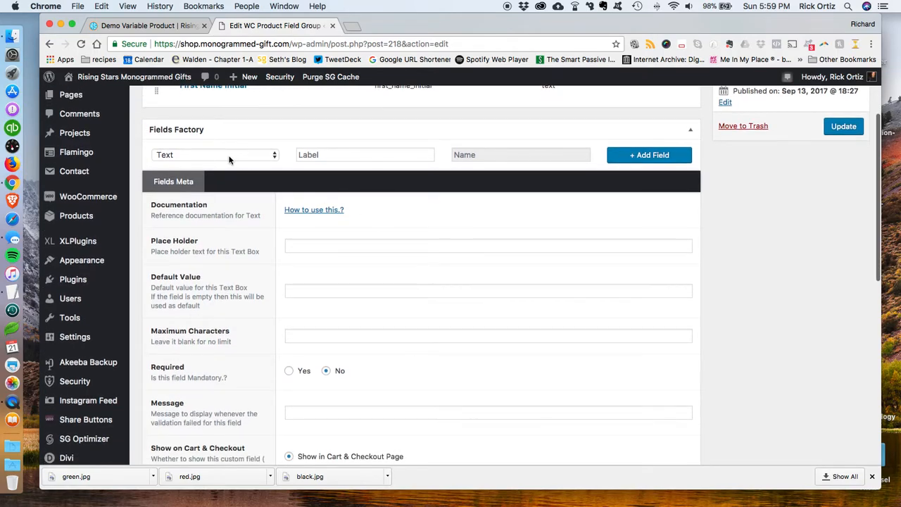
pyautogui.scroll(-3, 371, 211)
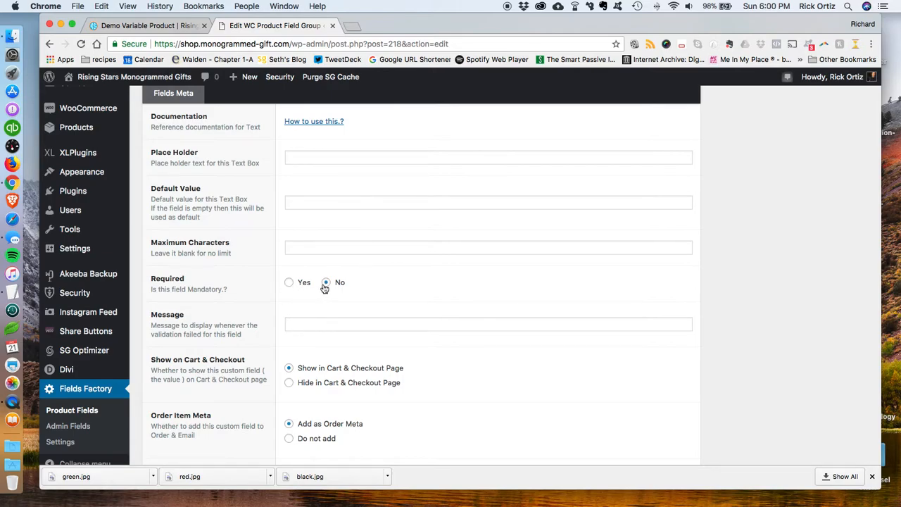
pyautogui.scroll(-3, 318, 330)
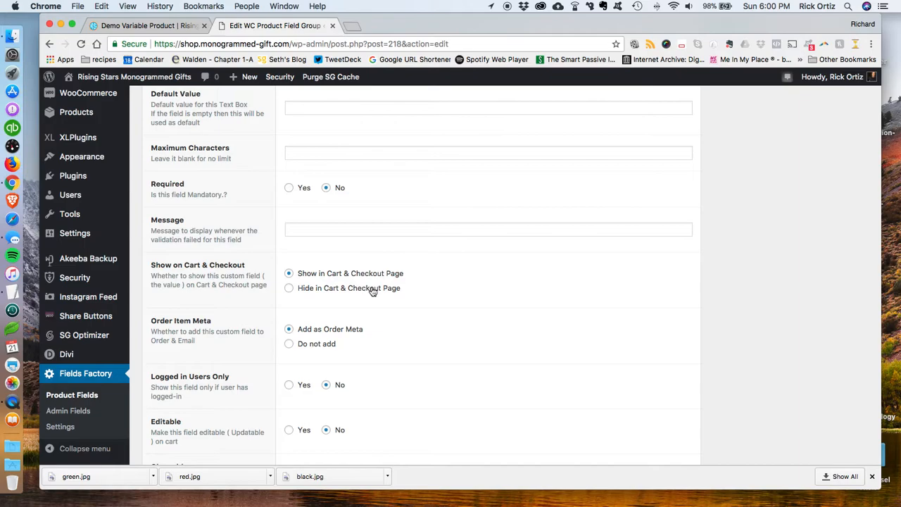
pyautogui.scroll(-2, 426, 285)
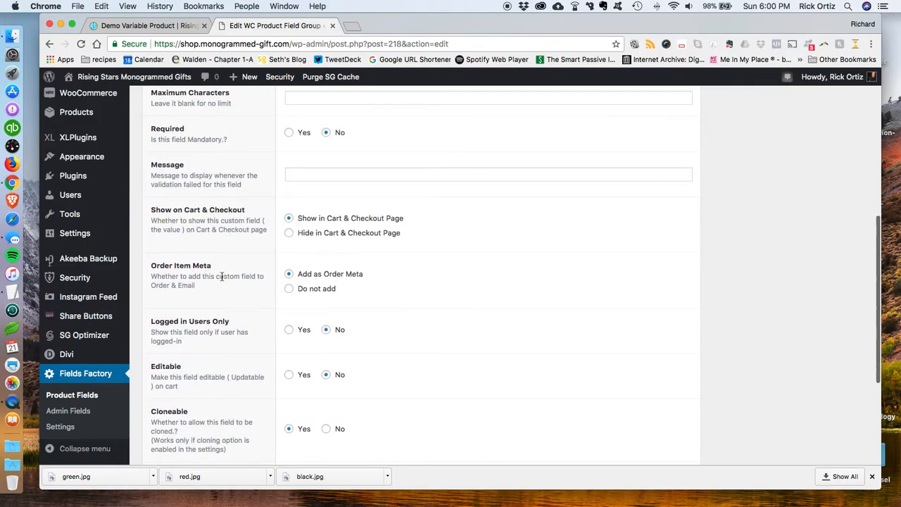
pyautogui.scroll(-3, 221, 276)
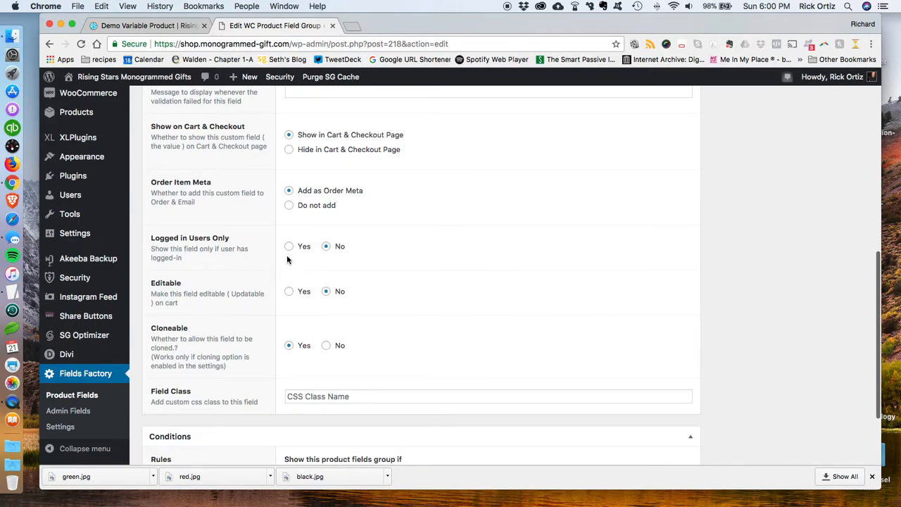
pyautogui.scroll(-1, 404, 296)
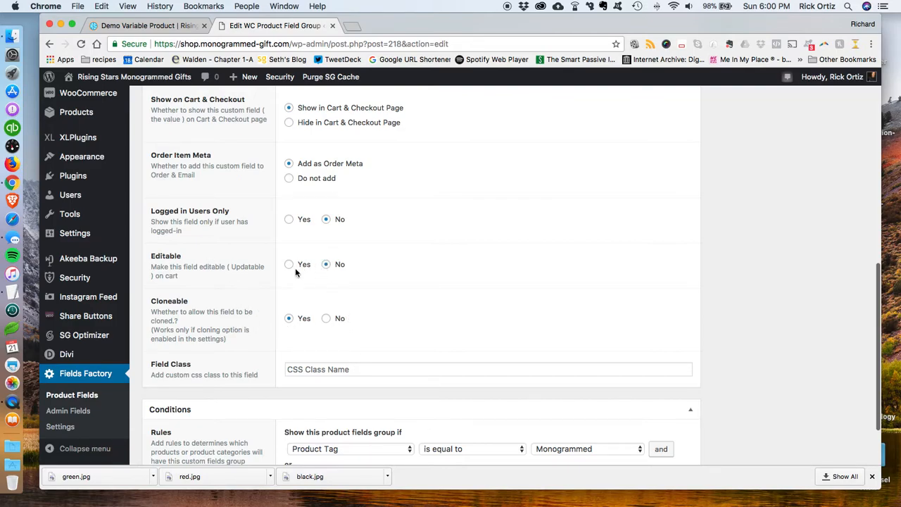
pyautogui.scroll(-3, 479, 244)
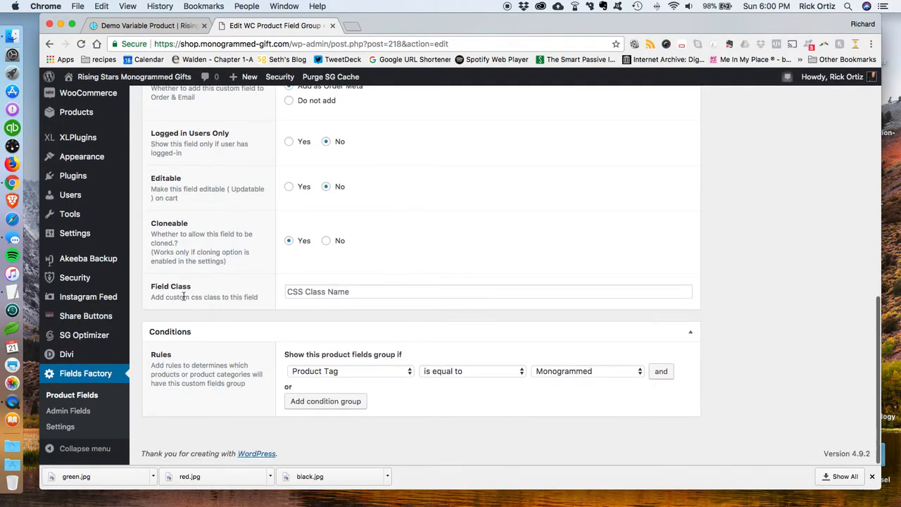
pyautogui.scroll(15, 471, 256)
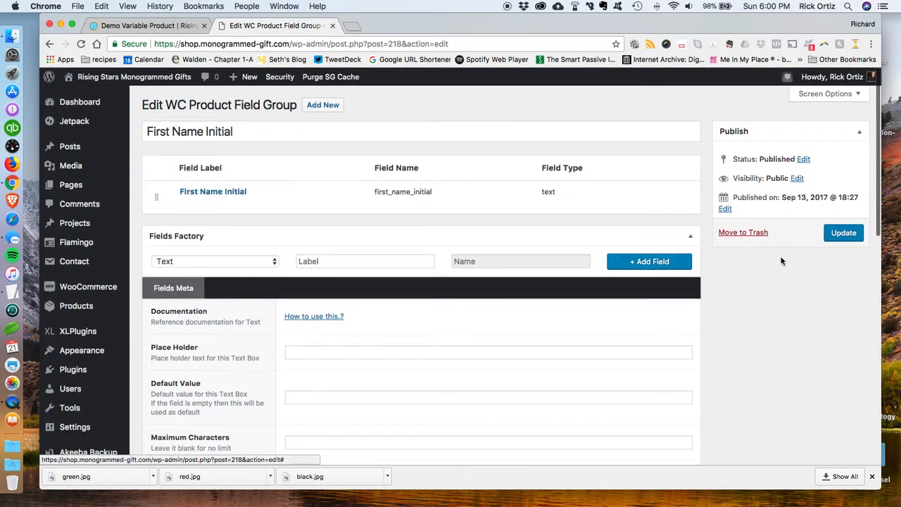
pyautogui.scroll(-15, 620, 237)
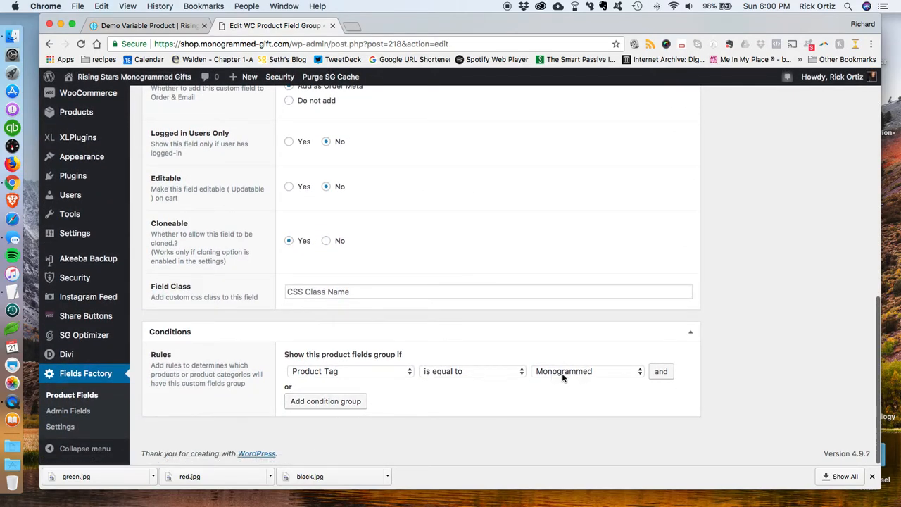
pyautogui.scroll(15, 436, 368)
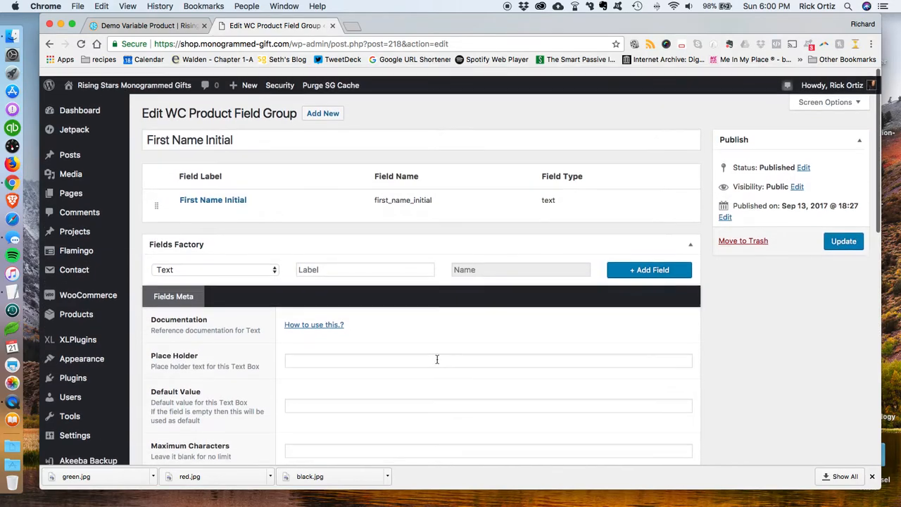
# Step: Collapse the Fields Factory box and return to the product field groups list
pyautogui.click(690, 237)
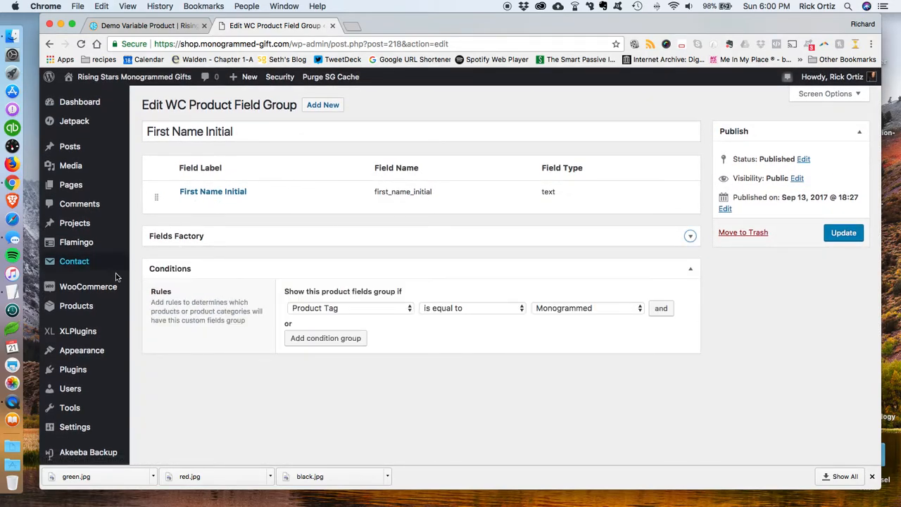
pyautogui.scroll(-5, 85, 423)
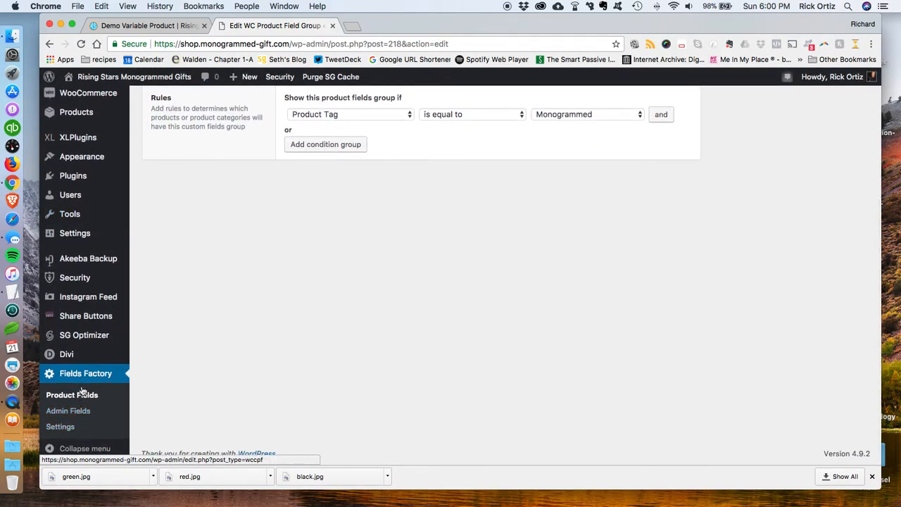
pyautogui.click(90, 374)
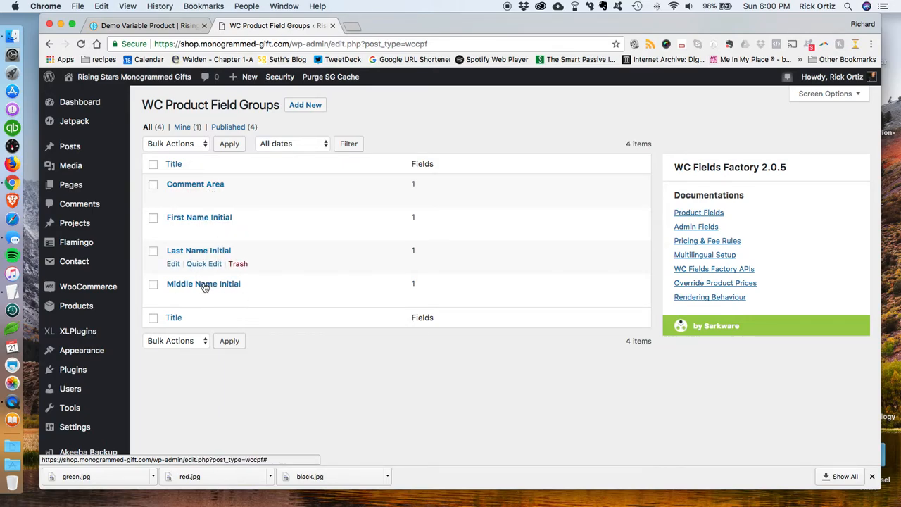
# Step: Open the Comment Area field group and examine its field and its product tag display condition
pyautogui.click(185, 188)
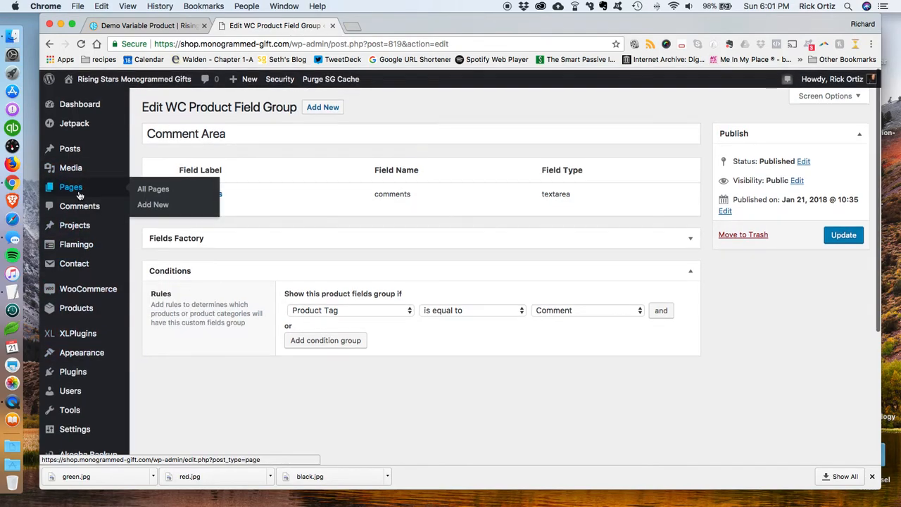
pyautogui.scroll(-3, 79, 198)
pyautogui.scroll(2, 80, 299)
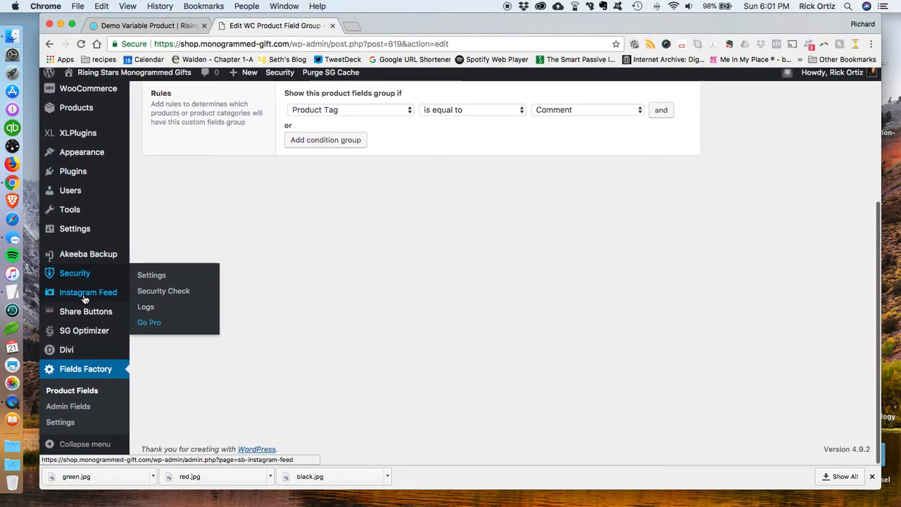
pyautogui.scroll(1, 83, 301)
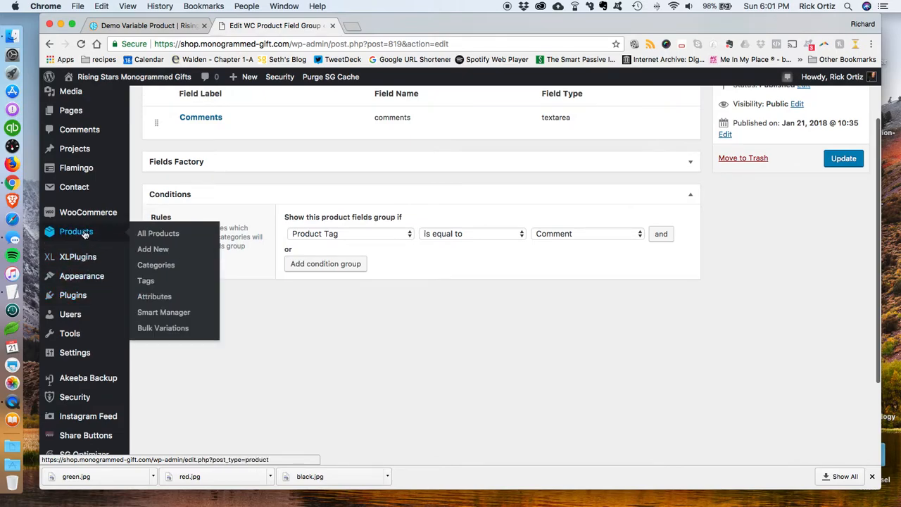
# Step: Open Demo Variable Product for editing and add the Comment and Monogrammed tags from the most used tags
pyautogui.click(84, 234)
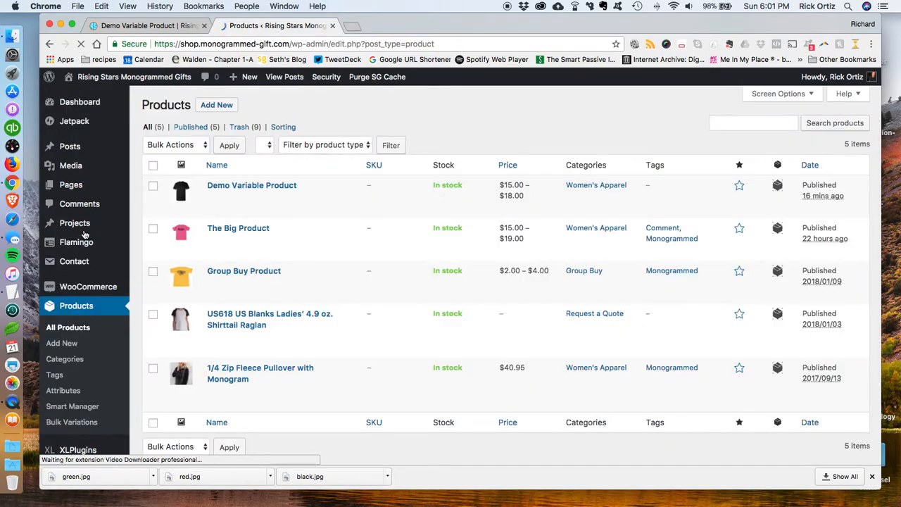
pyautogui.click(238, 188)
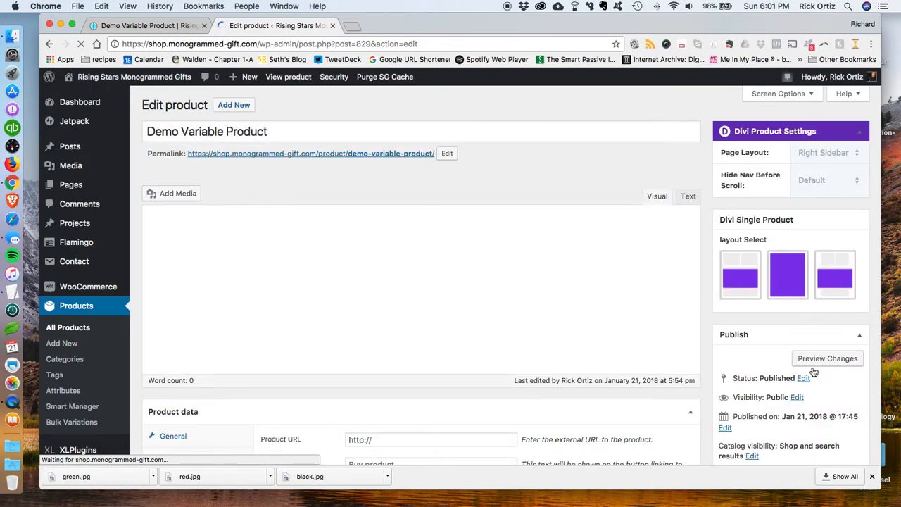
pyautogui.scroll(-3, 696, 369)
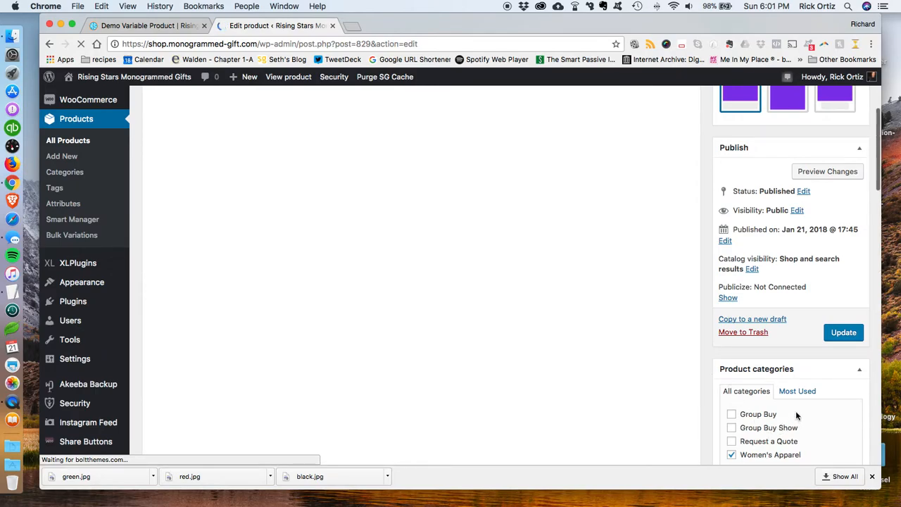
pyautogui.scroll(-1, 796, 408)
pyautogui.scroll(-1, 796, 412)
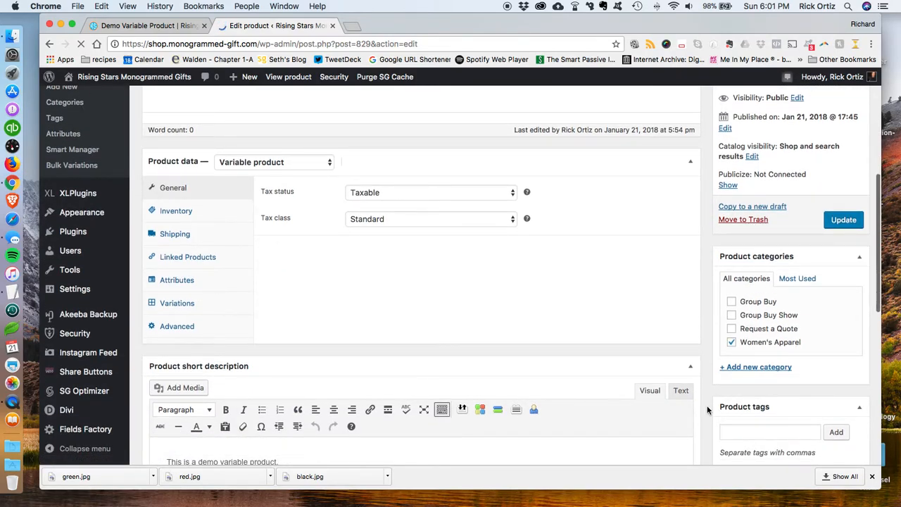
pyautogui.scroll(-3, 709, 411)
pyautogui.click(782, 304)
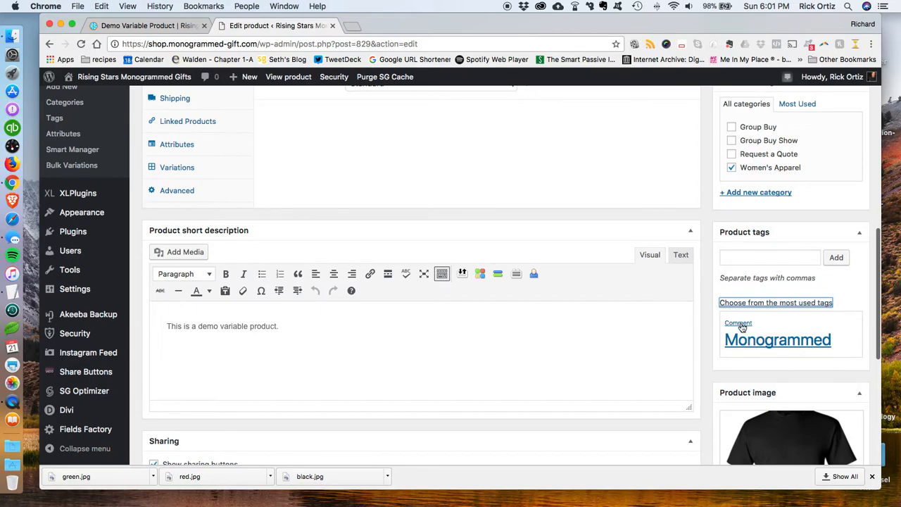
pyautogui.click(742, 327)
pyautogui.click(757, 359)
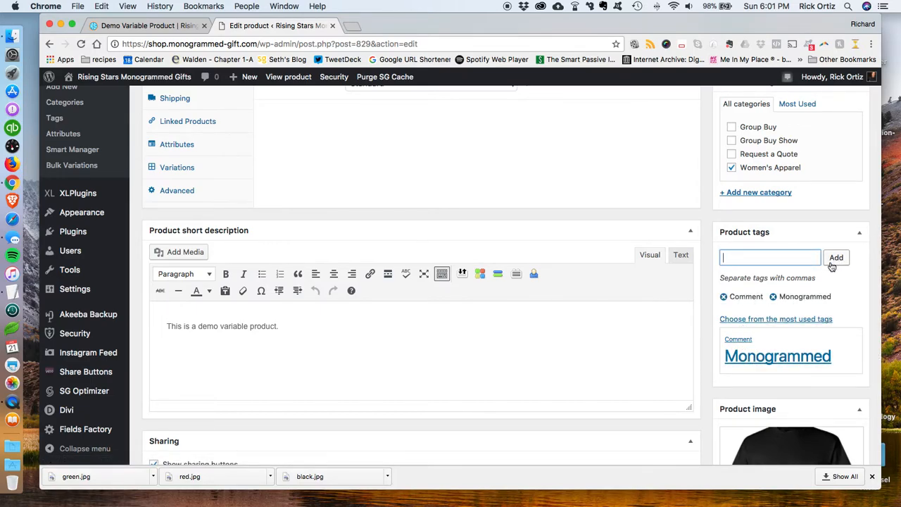
# Step: Update the Demo Variable Product to save the new tags
pyautogui.scroll(-5, 863, 333)
pyautogui.scroll(9, 863, 333)
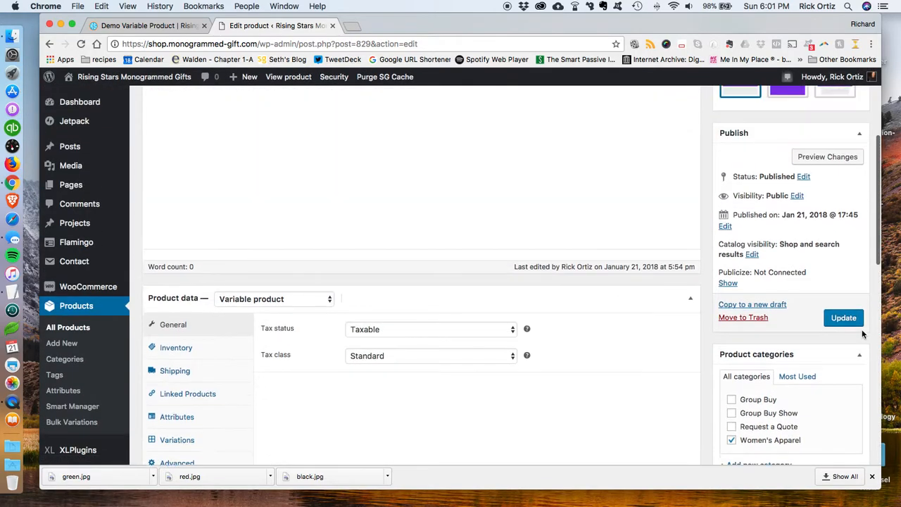
pyautogui.scroll(1, 852, 349)
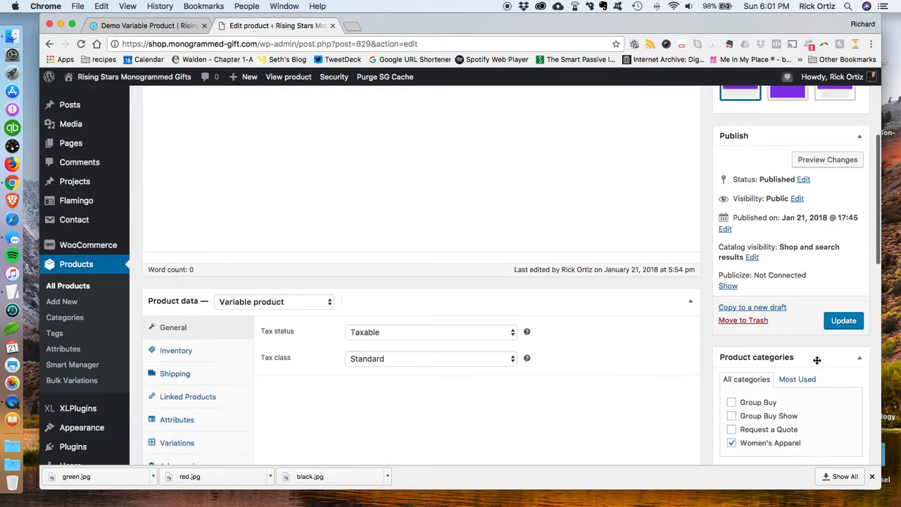
pyautogui.scroll(-2, 816, 360)
pyautogui.click(834, 261)
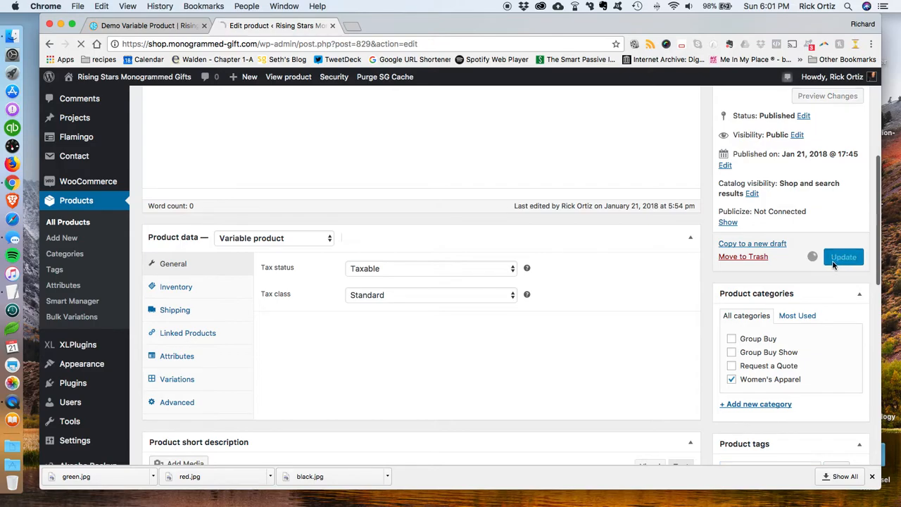
# Step: Reload the Demo Variable Product storefront page to show the new custom fields
pyautogui.click(150, 26)
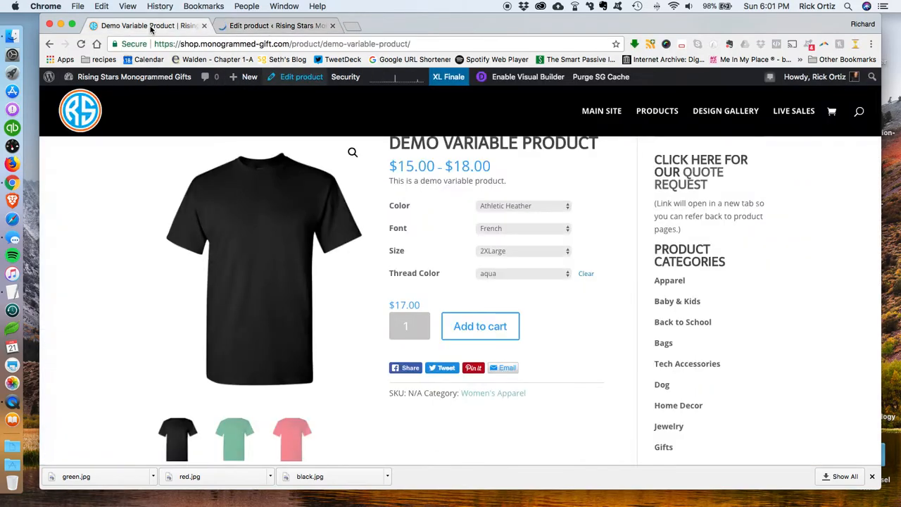
pyautogui.click(80, 44)
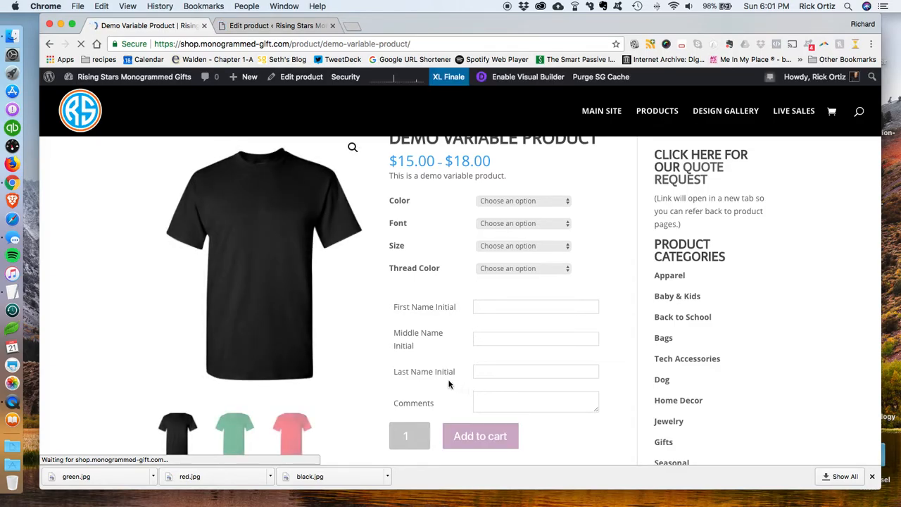
pyautogui.click(490, 407)
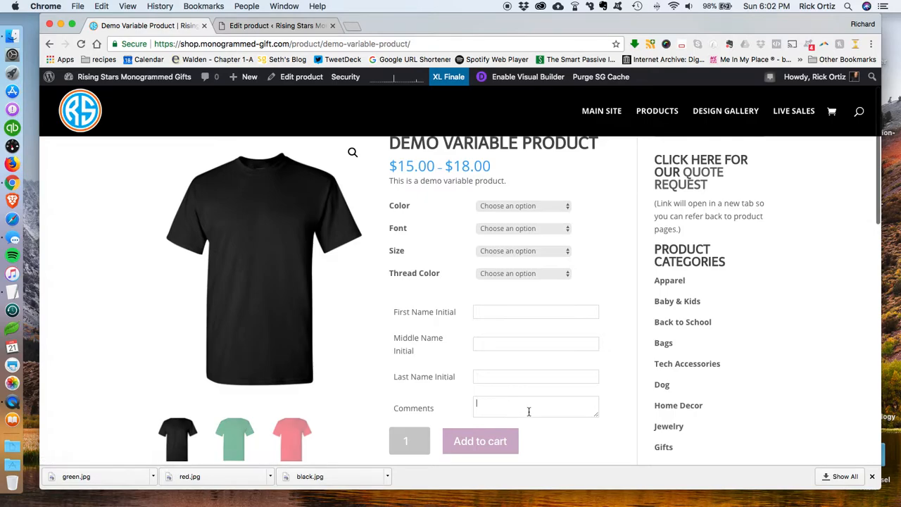
# Step: Choose Athletic Heather color, Circle font, 3XLarge size and aqua thread color on the product page
pyautogui.click(513, 209)
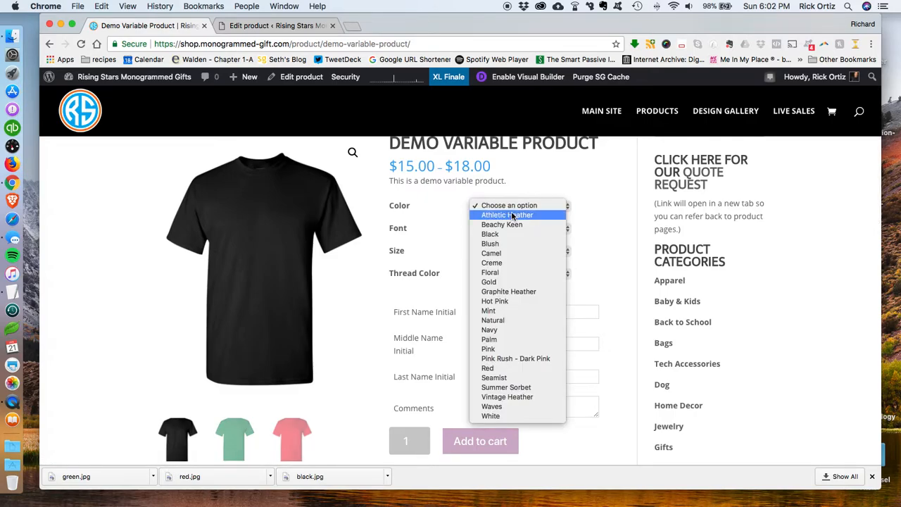
pyautogui.click(511, 212)
pyautogui.click(512, 227)
pyautogui.click(509, 236)
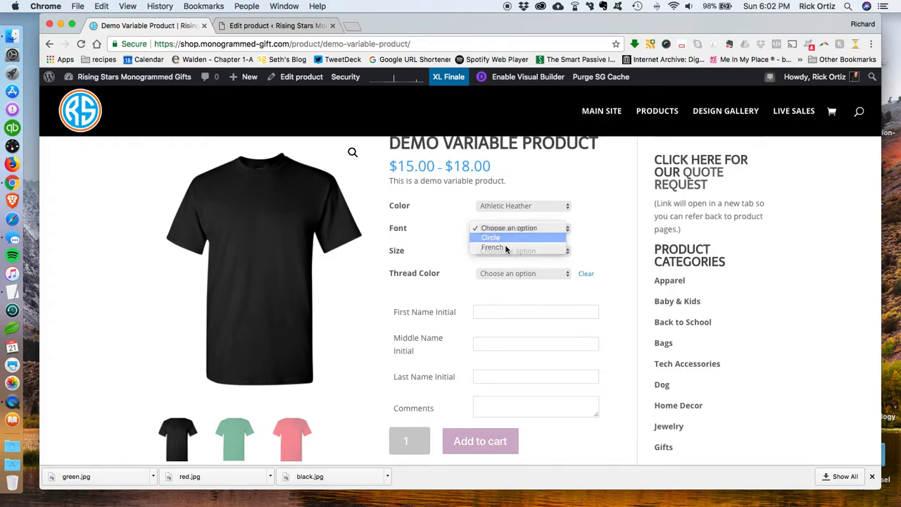
pyautogui.click(503, 251)
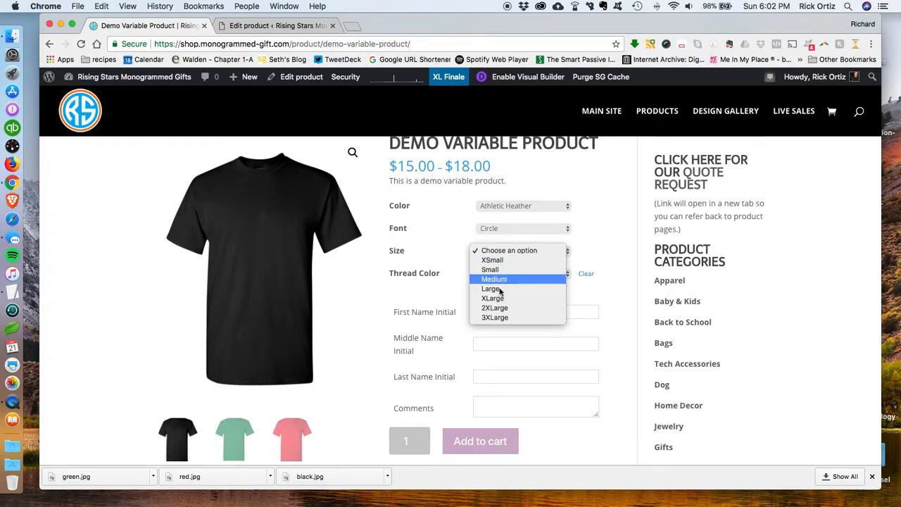
pyautogui.click(501, 317)
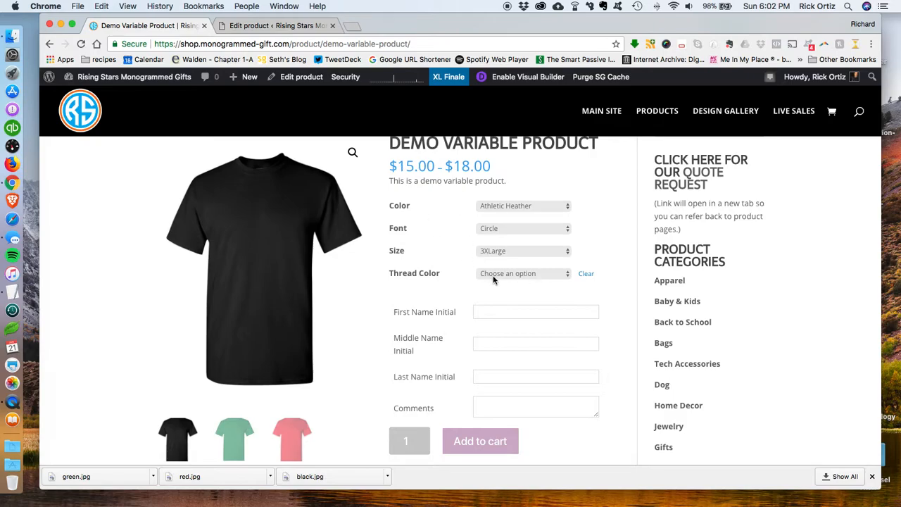
pyautogui.click(493, 280)
pyautogui.click(495, 284)
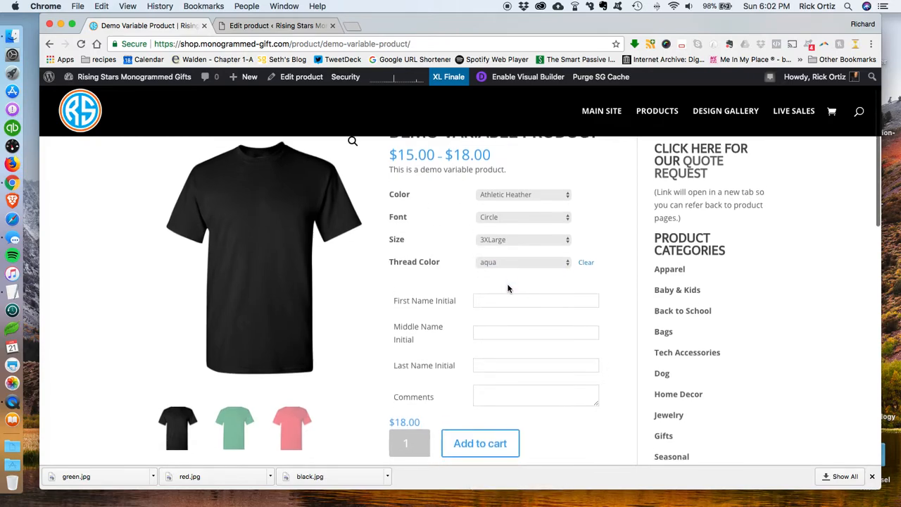
# Step: Fill in the initials R, A and O and the comment "This is cool." in the custom fields
pyautogui.scroll(-2, 408, 342)
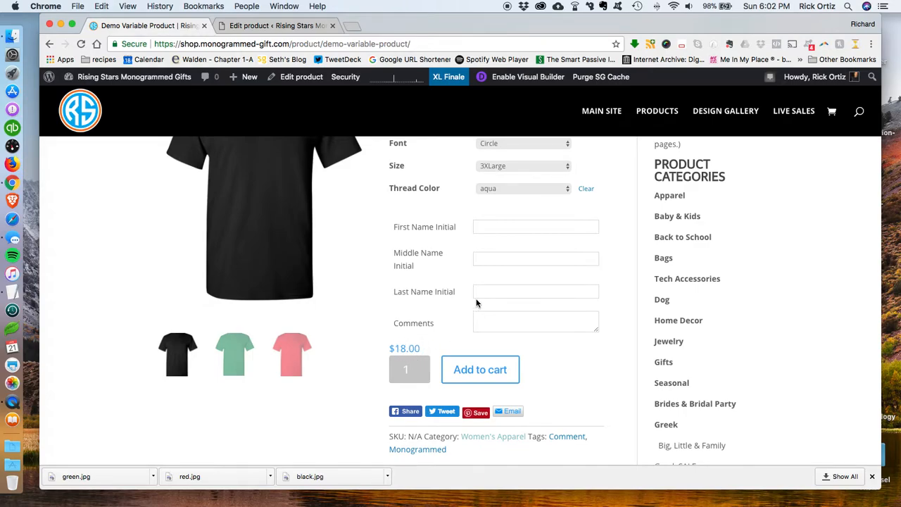
pyautogui.scroll(2, 455, 308)
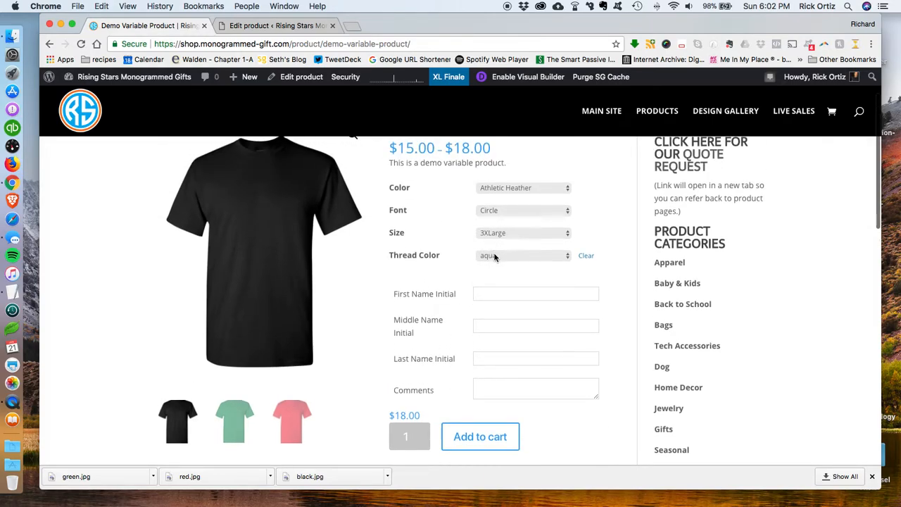
pyautogui.click(486, 296)
pyautogui.write('R')
pyautogui.press('Tab')
pyautogui.write('A')
pyautogui.press('Tab')
pyautogui.write('O')
pyautogui.press('Tab')
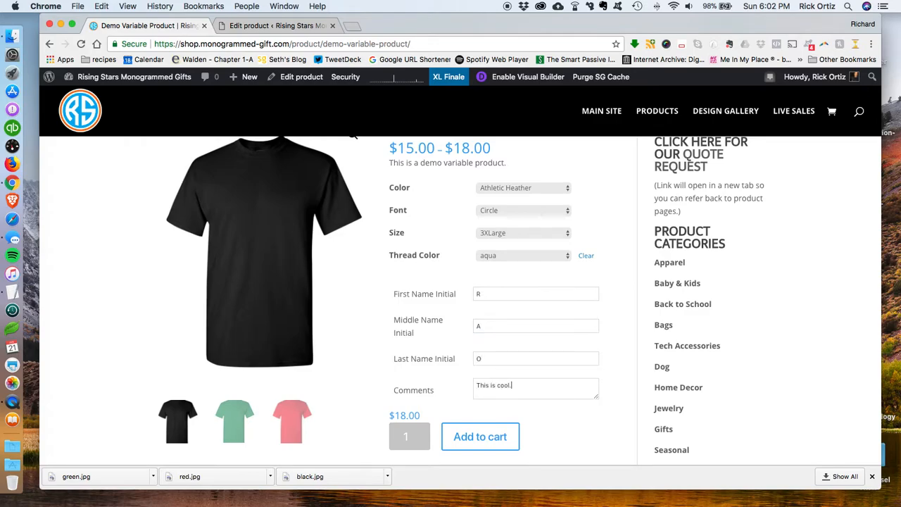
# Step: Scroll through the product page to review its tags and additional information
pyautogui.scroll(-2, 490, 310)
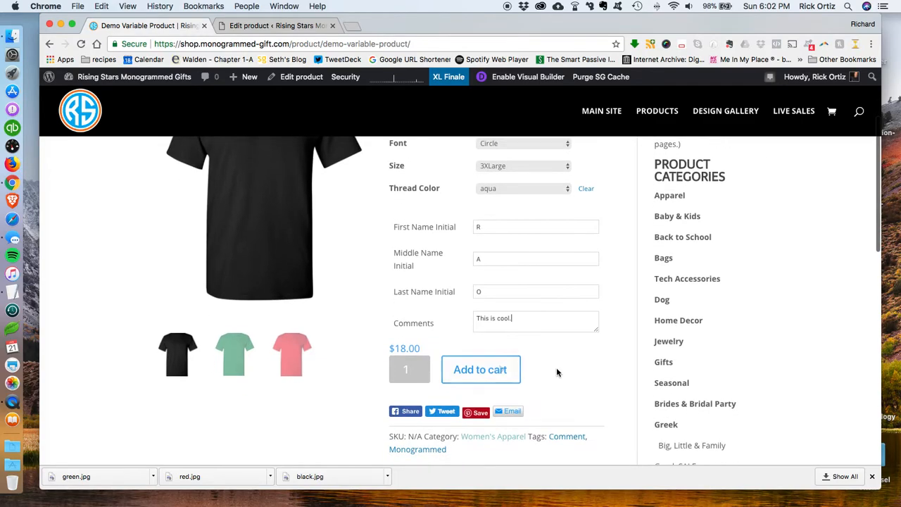
pyautogui.scroll(4, 565, 350)
pyautogui.scroll(-6, 565, 351)
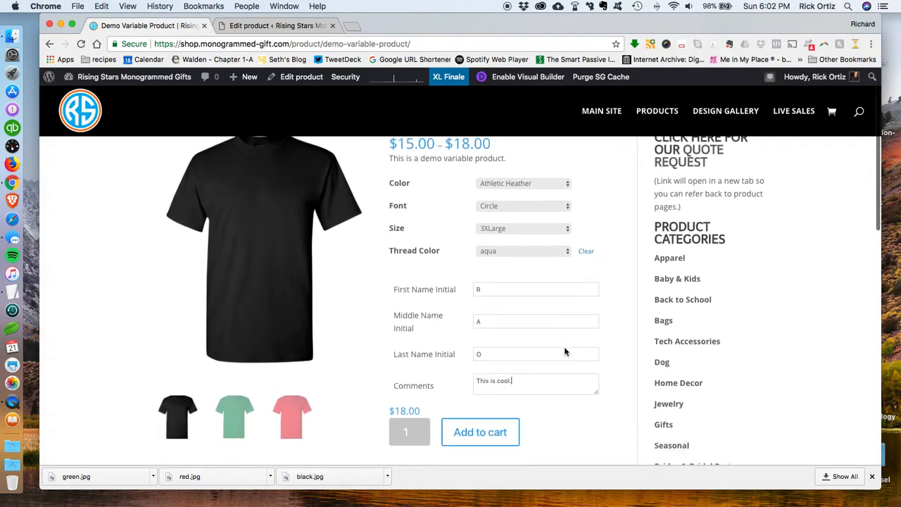
pyautogui.scroll(-6, 540, 307)
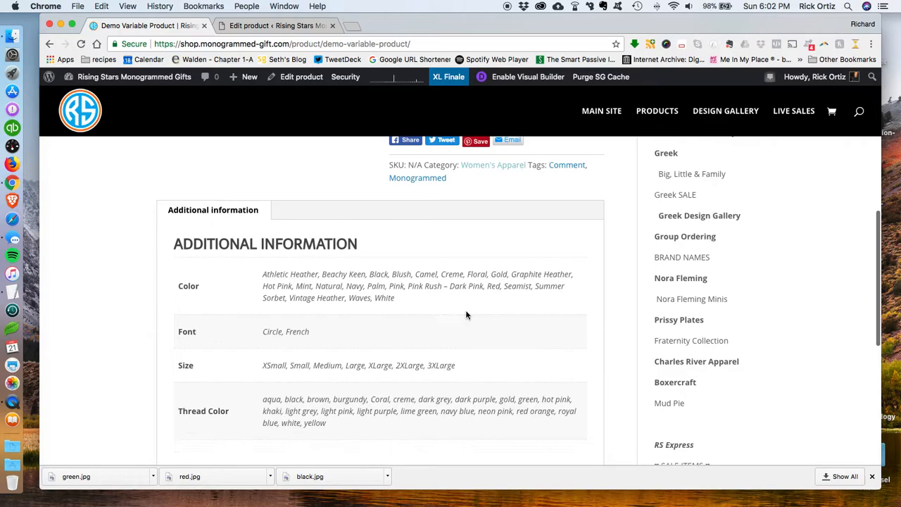
pyautogui.scroll(8, 447, 316)
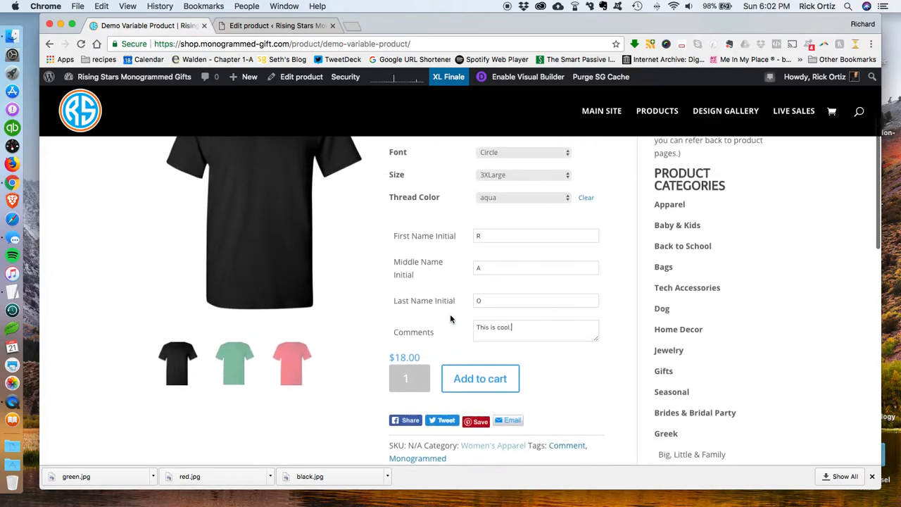
pyautogui.scroll(2, 492, 284)
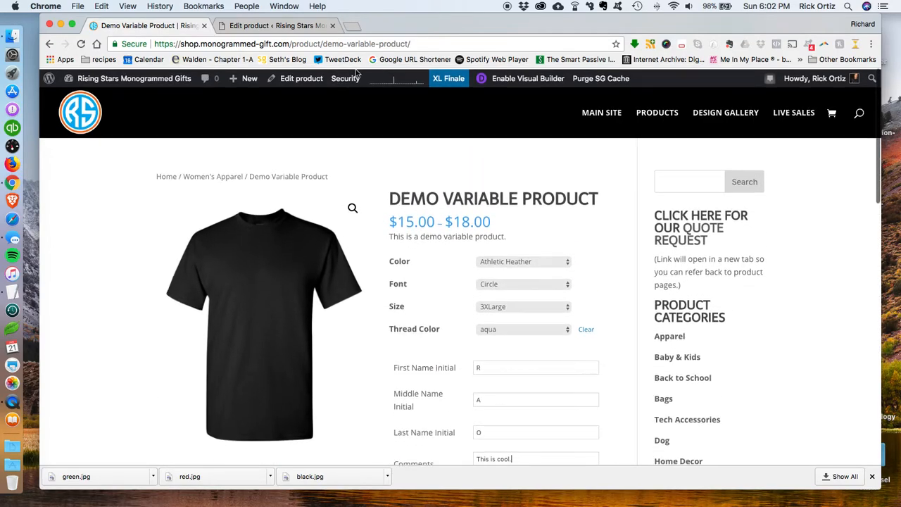
# Step: Return to the product editor and open the Variations tab to view the variation options
pyautogui.click(287, 25)
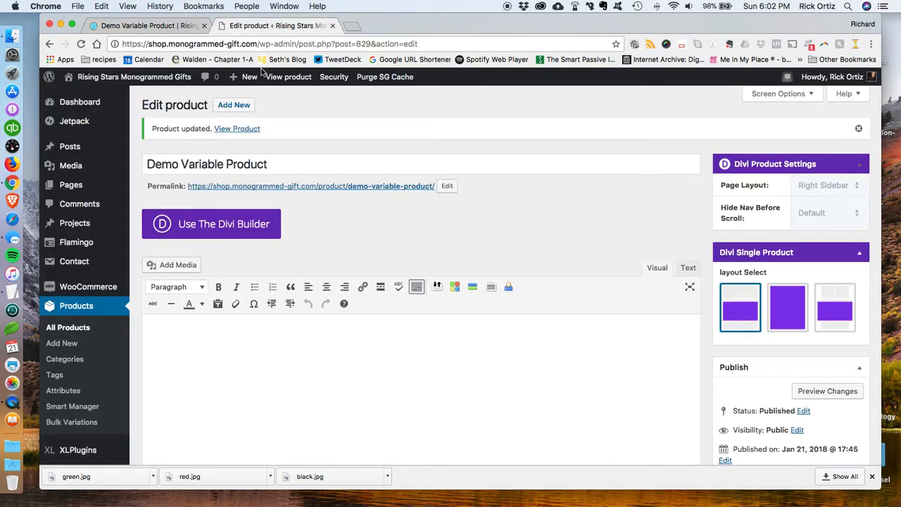
pyautogui.scroll(-8, 443, 242)
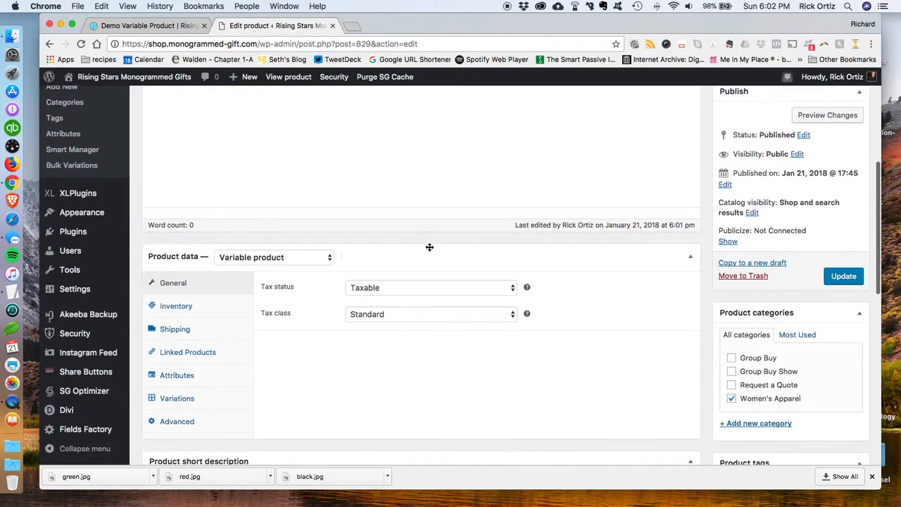
pyautogui.scroll(-2, 429, 247)
pyautogui.scroll(-2, 296, 246)
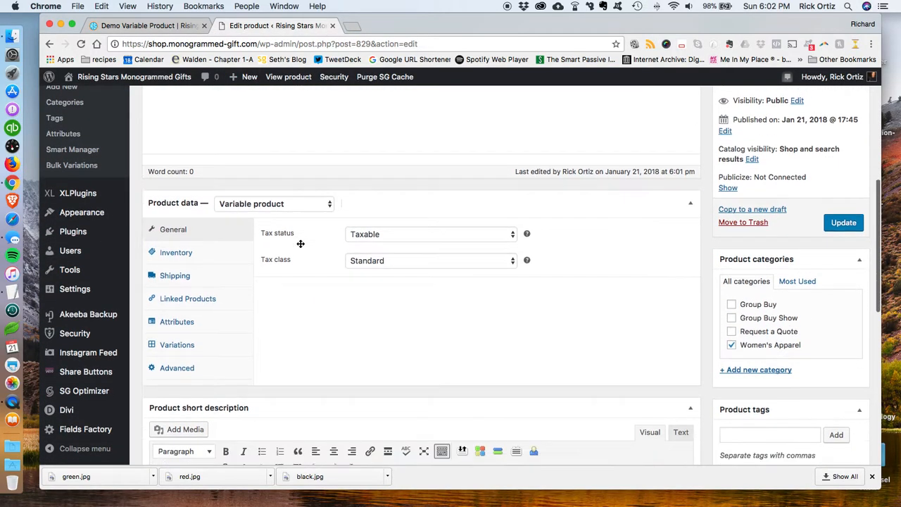
pyautogui.scroll(-1, 281, 242)
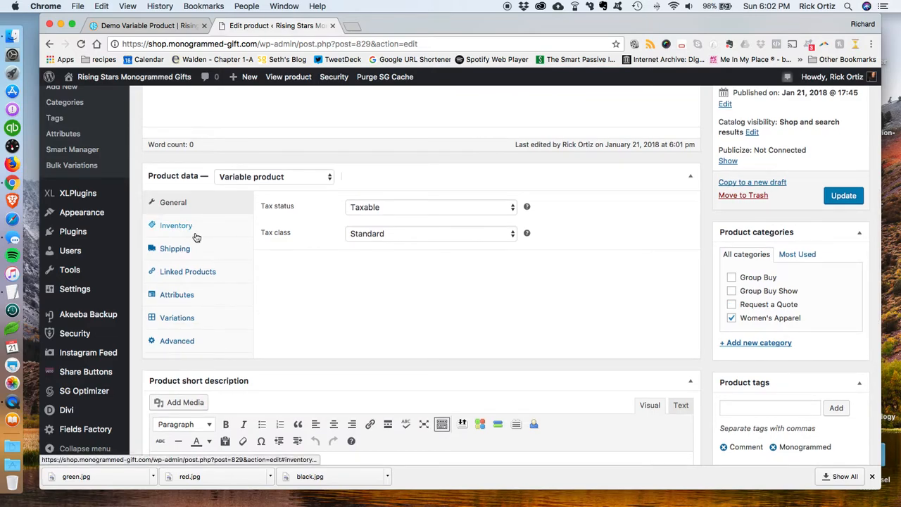
pyautogui.click(214, 321)
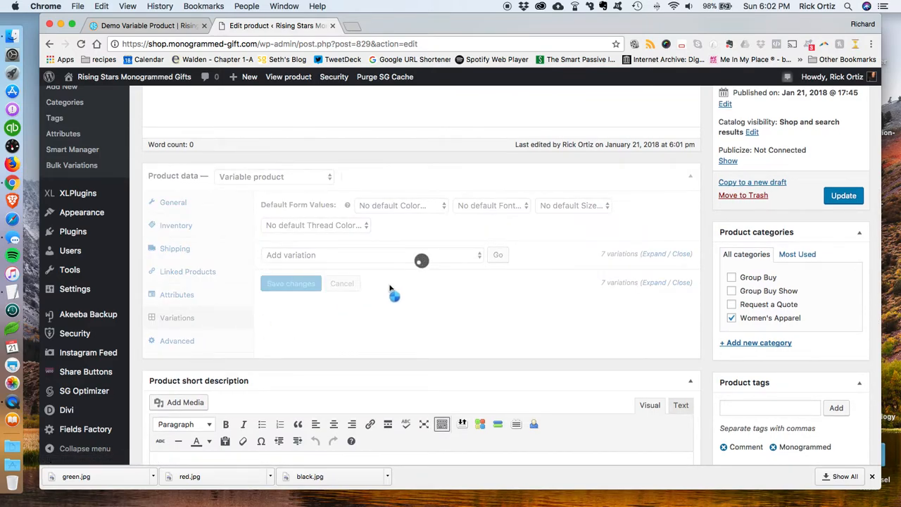
pyautogui.scroll(-1, 572, 303)
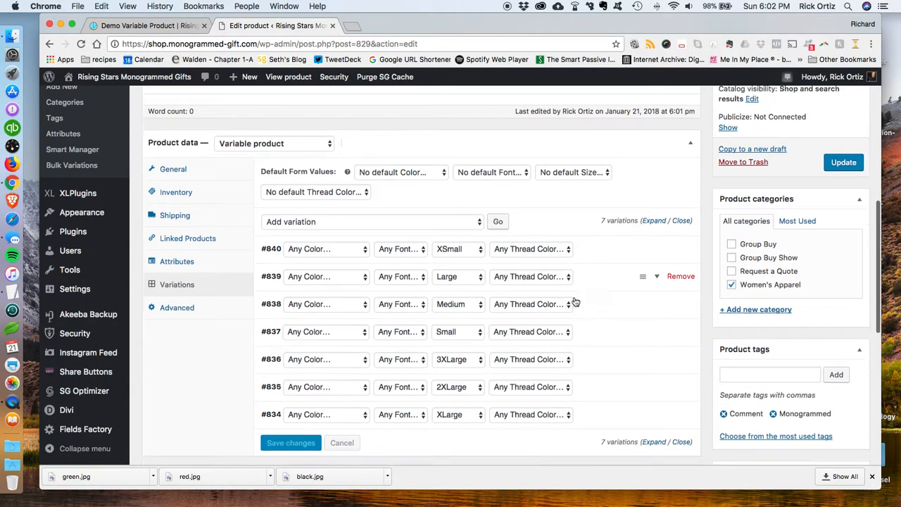
pyautogui.click(412, 207)
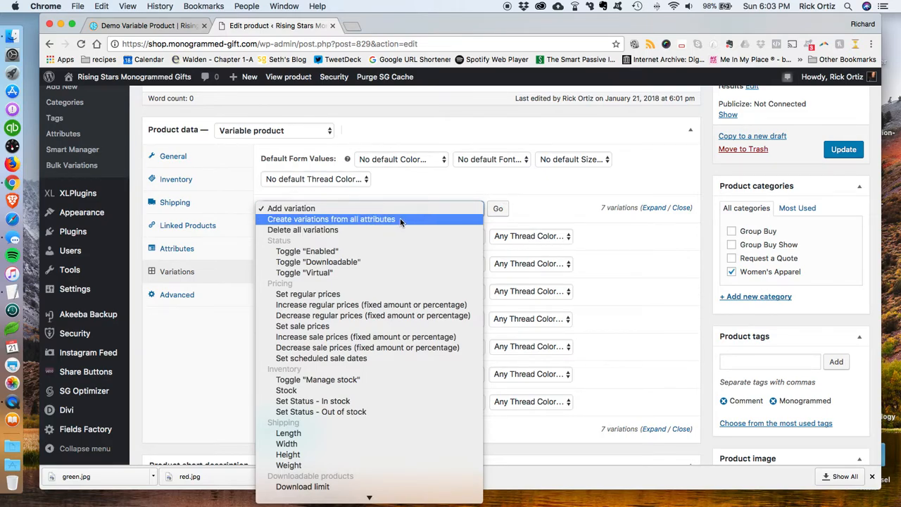
pyautogui.click(553, 188)
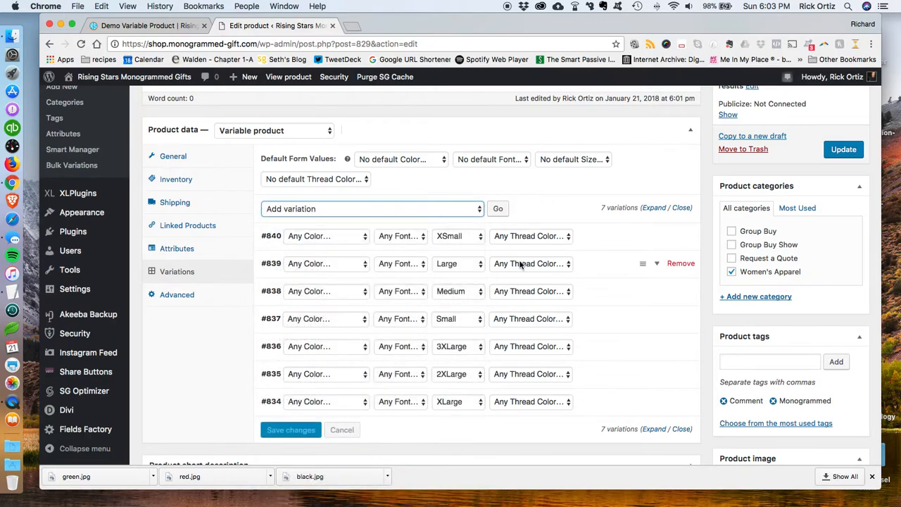
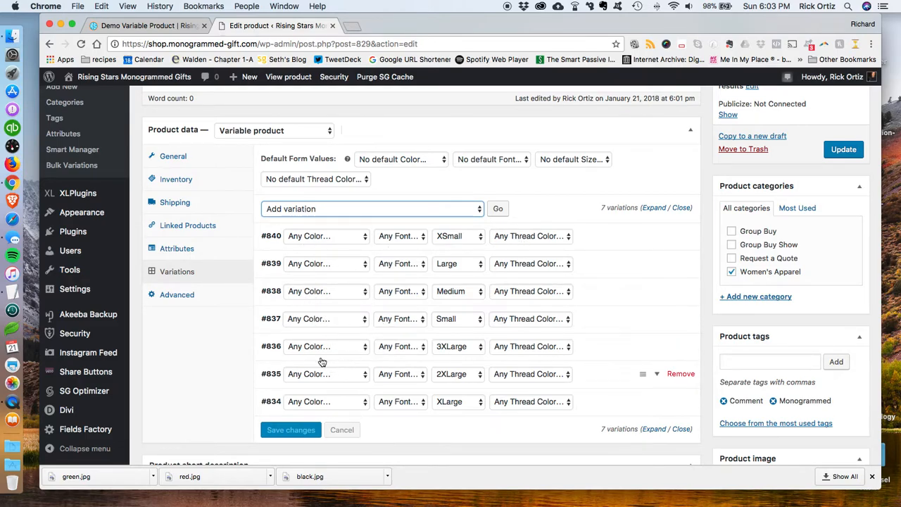
# Step: Update the Demo Variable Product from the product editor, leaving variation #836's font as Any Font
pyautogui.click(409, 347)
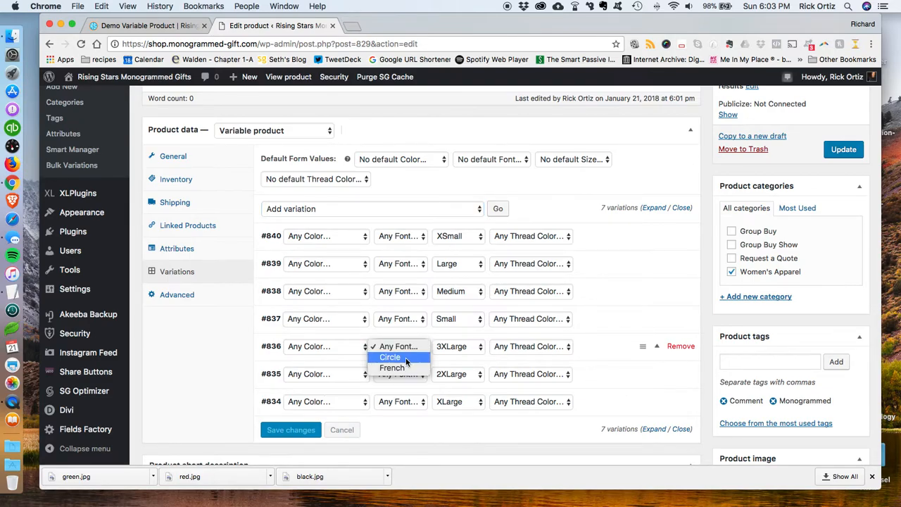
pyautogui.click(622, 276)
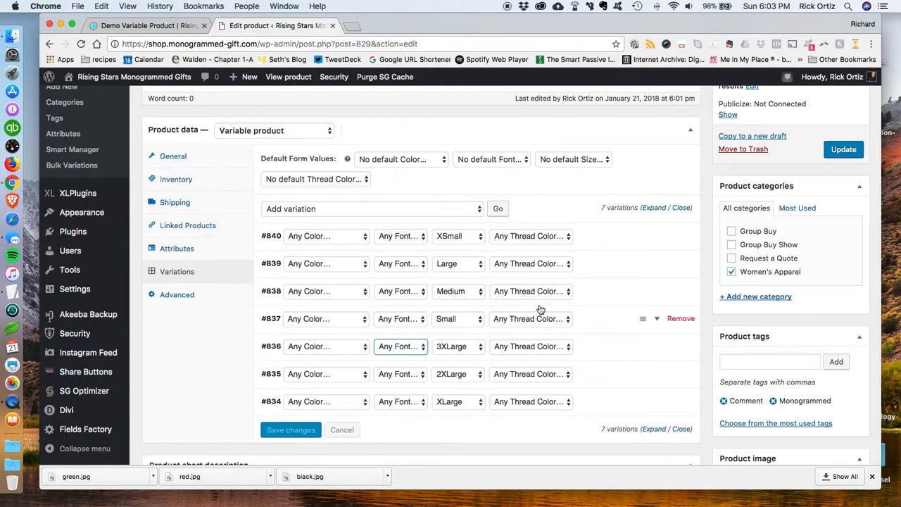
pyautogui.click(841, 150)
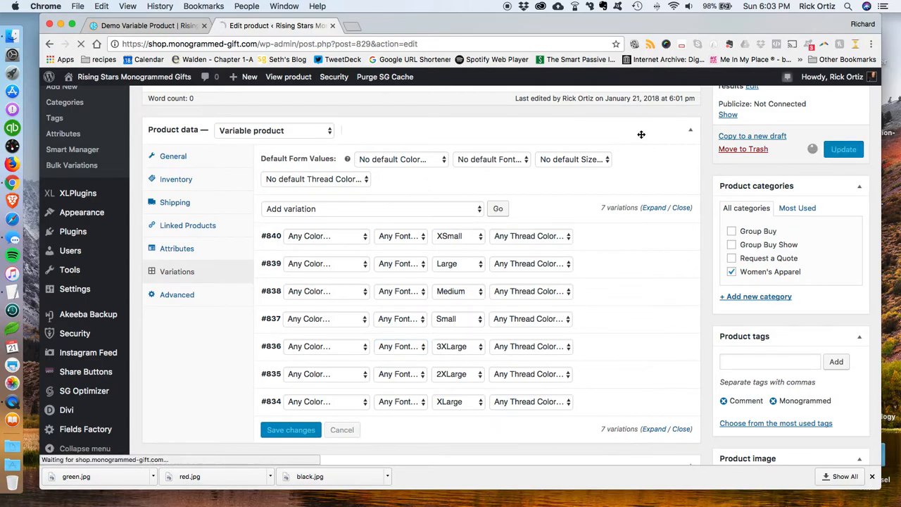
# Step: Switch to the storefront tab and review the product page's selected options, custom field entries and tags
pyautogui.click(154, 26)
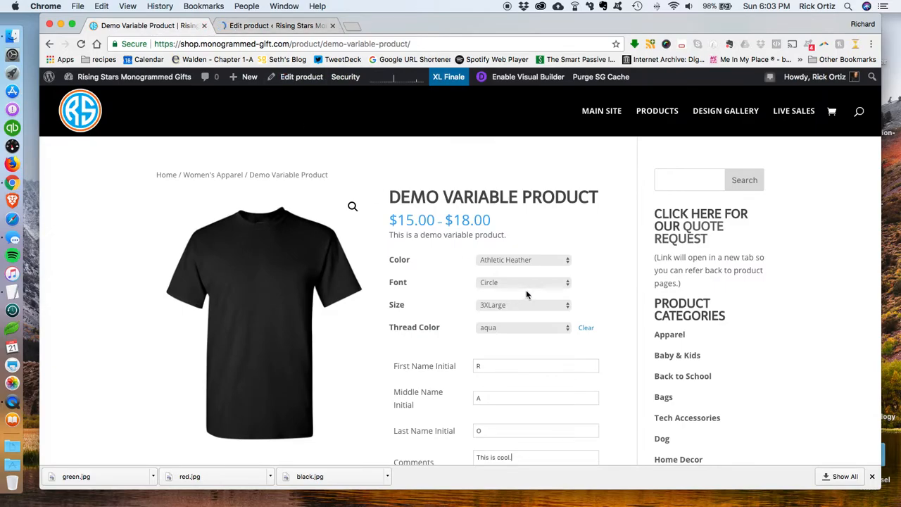
pyautogui.scroll(-3, 525, 289)
pyautogui.scroll(-1, 525, 294)
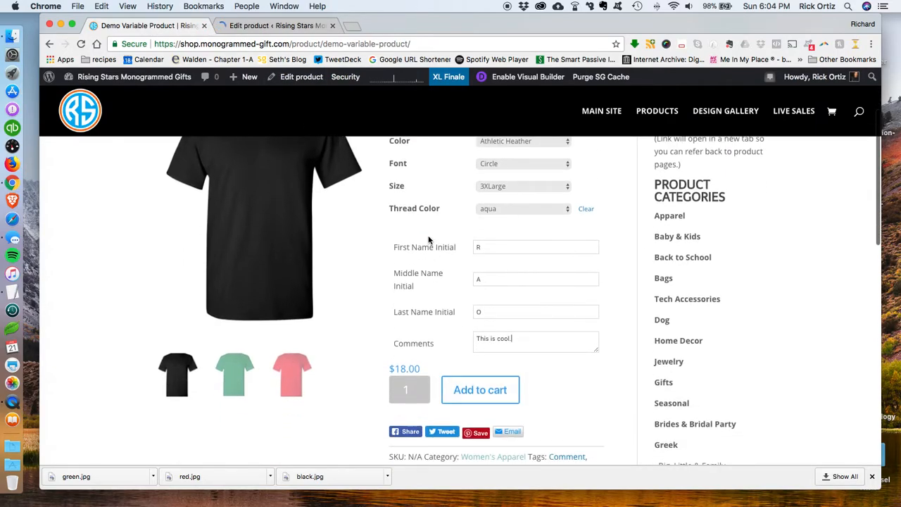
pyautogui.scroll(-3, 615, 352)
pyautogui.scroll(6, 615, 352)
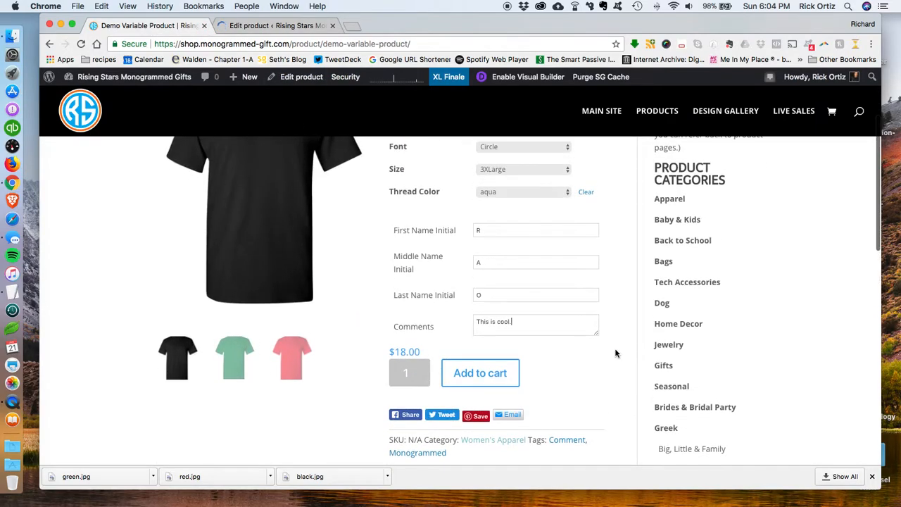
pyautogui.scroll(-5, 444, 266)
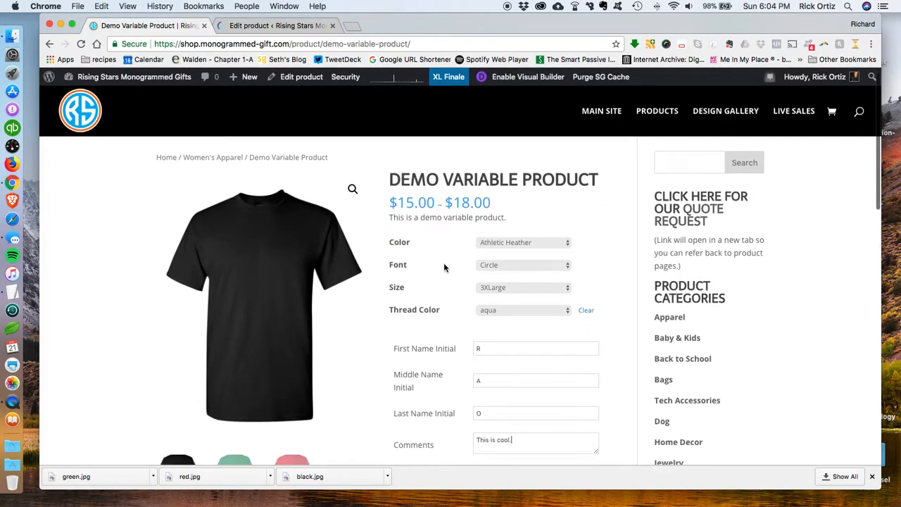
pyautogui.scroll(5, 445, 269)
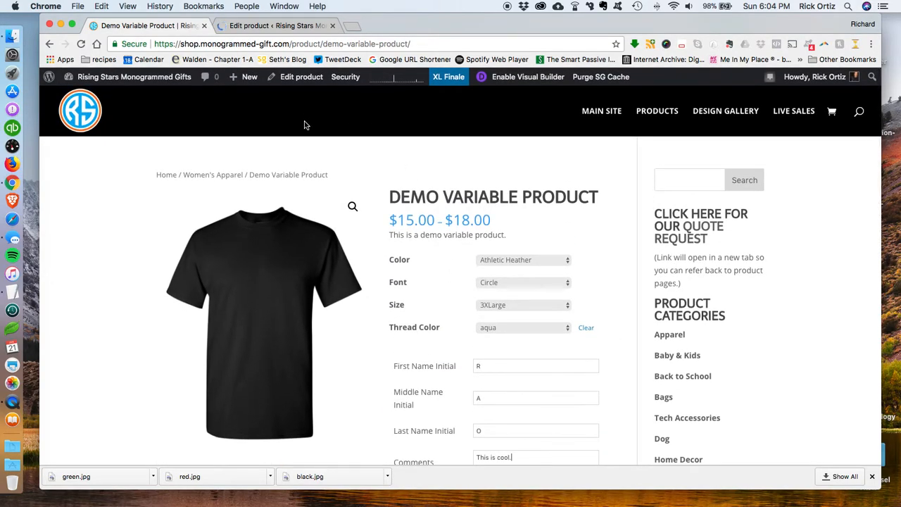
pyautogui.scroll(-2, 532, 304)
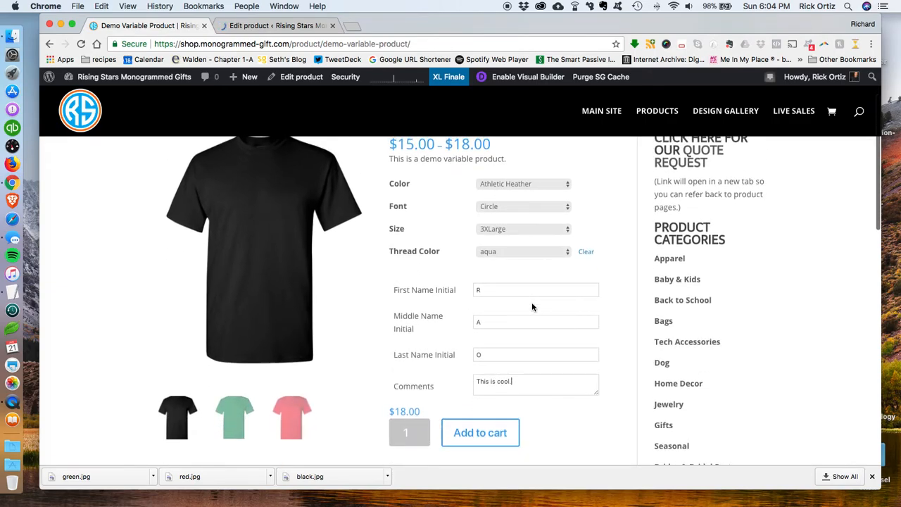
pyautogui.scroll(1, 532, 306)
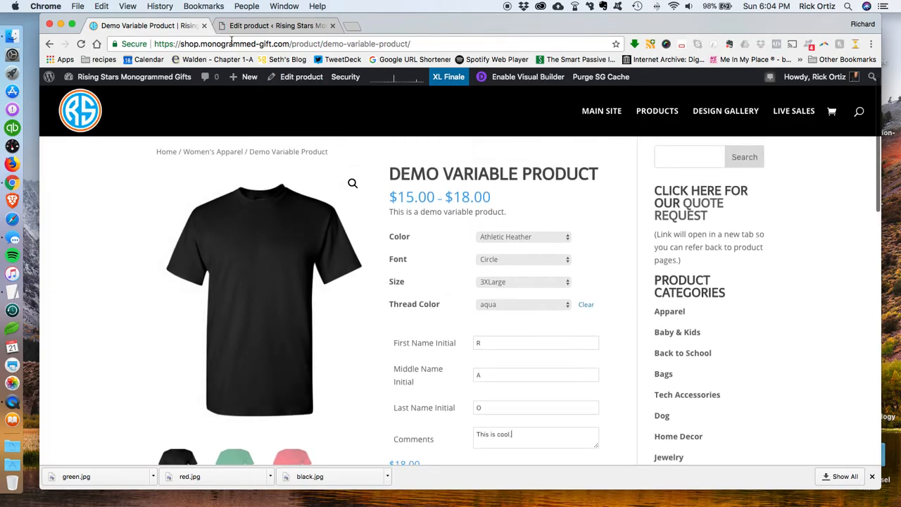
# Step: Go back to the product editor, open the Variations tab and update the product again
pyautogui.click(273, 26)
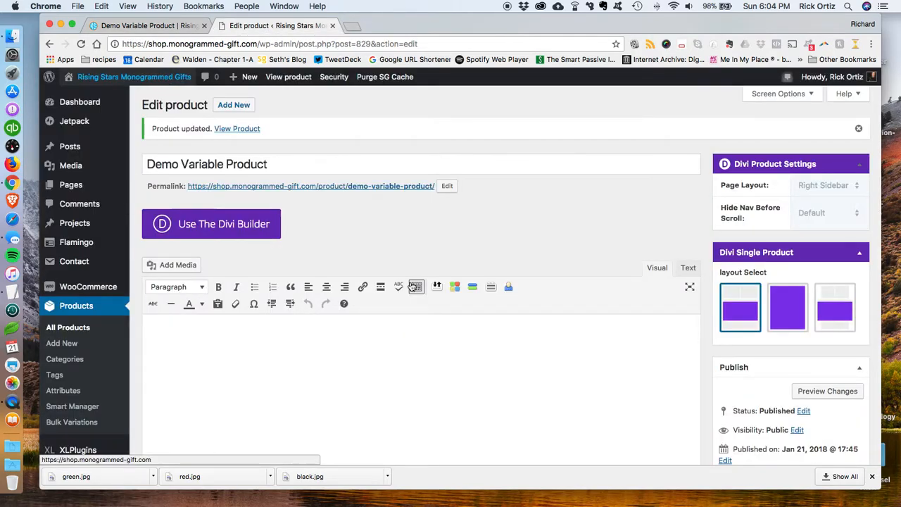
pyautogui.scroll(-10, 528, 285)
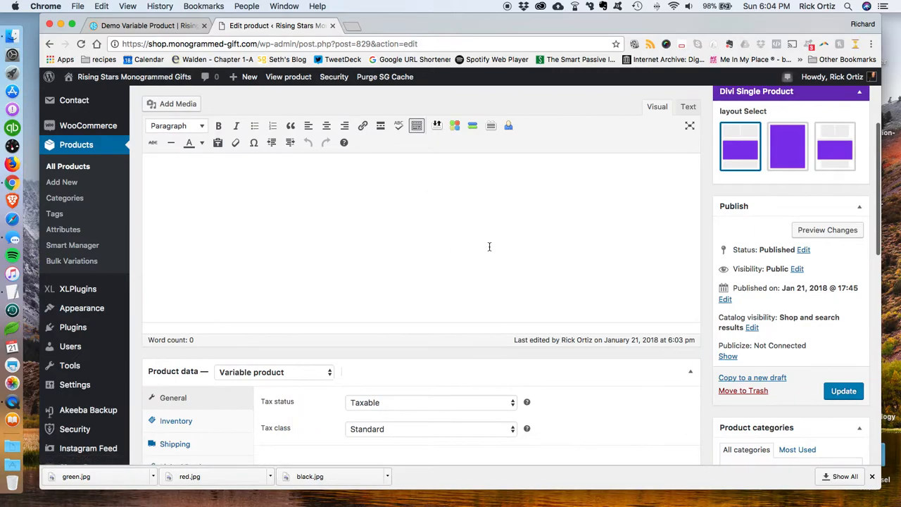
pyautogui.scroll(-1, 502, 263)
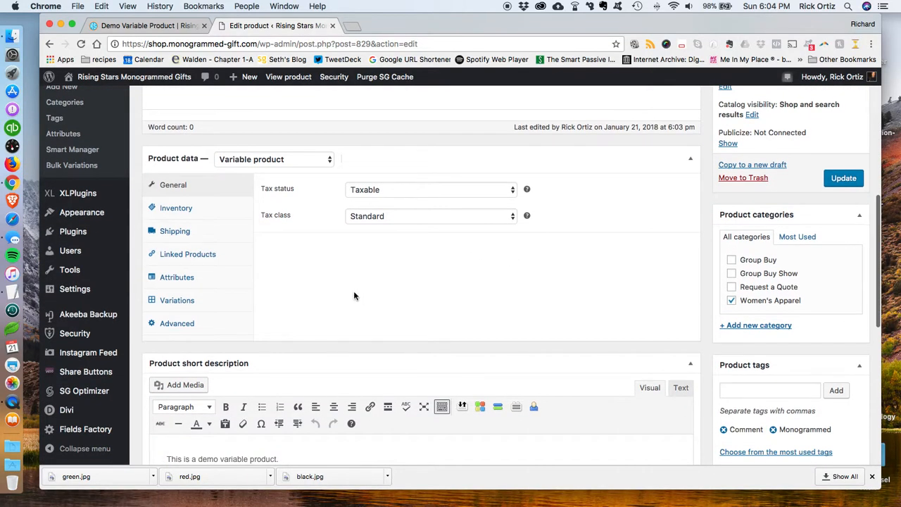
pyautogui.scroll(-7, 486, 321)
pyautogui.scroll(1, 487, 321)
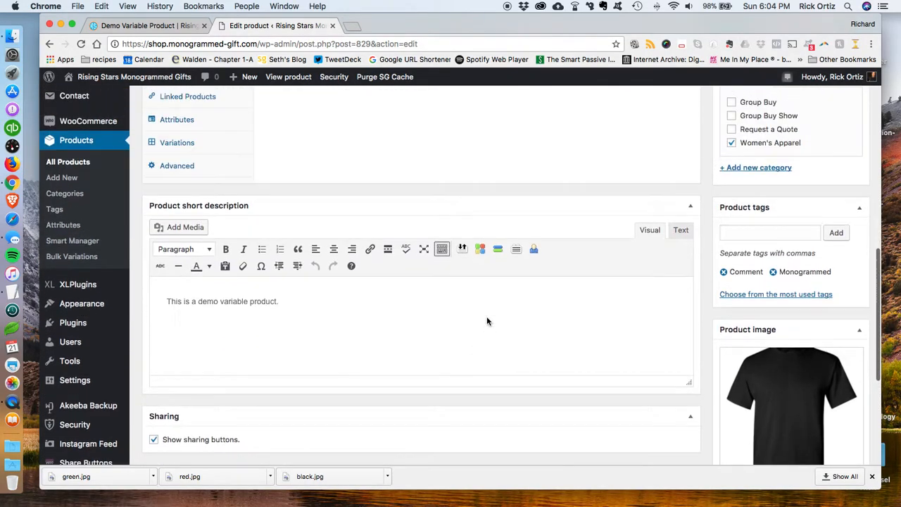
pyautogui.scroll(5, 247, 293)
pyautogui.click(212, 285)
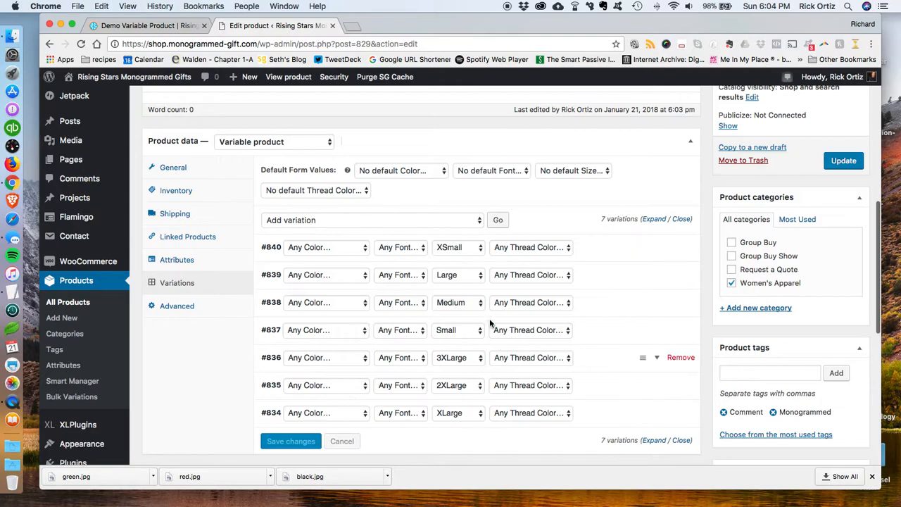
pyautogui.click(843, 161)
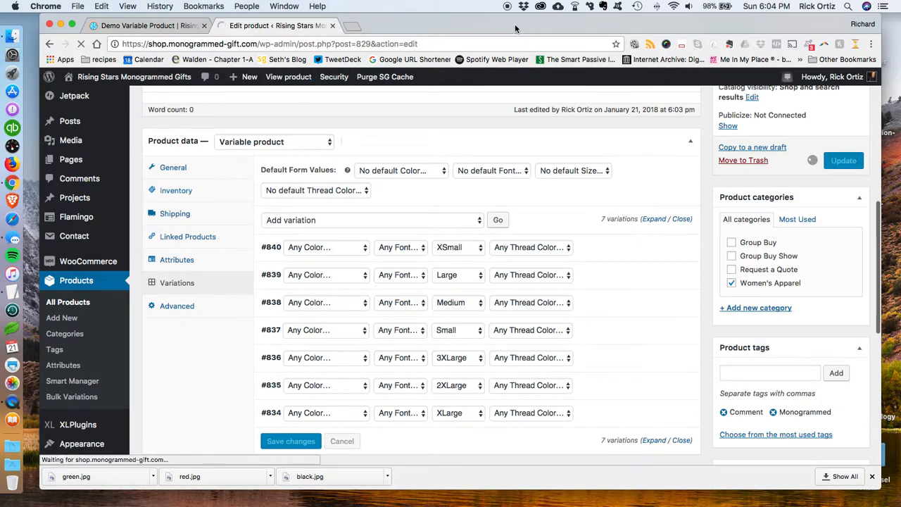